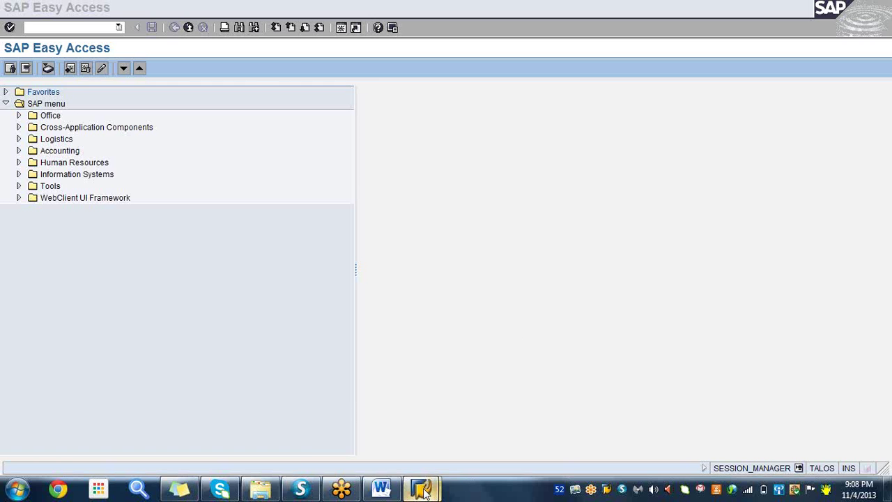
- Close the SAP Logon window
{"action": "mouse_move", "coordinate": [424, 485]}
{"action": "left_click", "coordinate": [386, 441]}
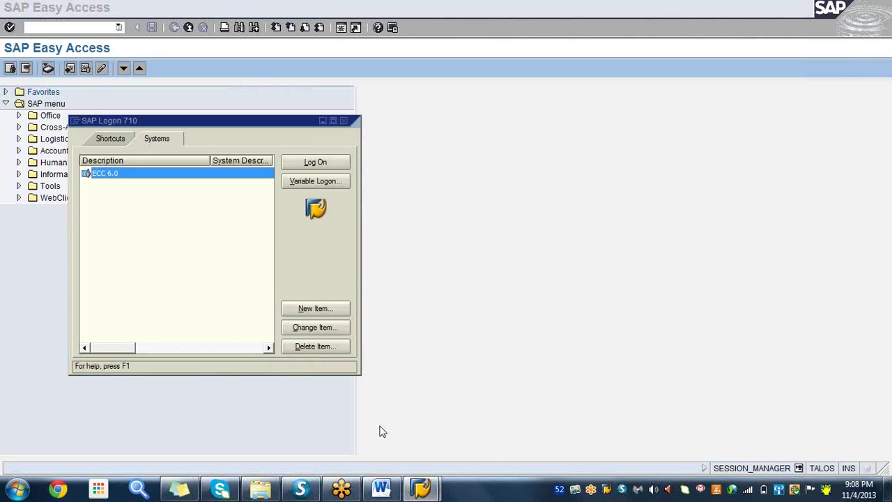
{"action": "left_click", "coordinate": [344, 122]}
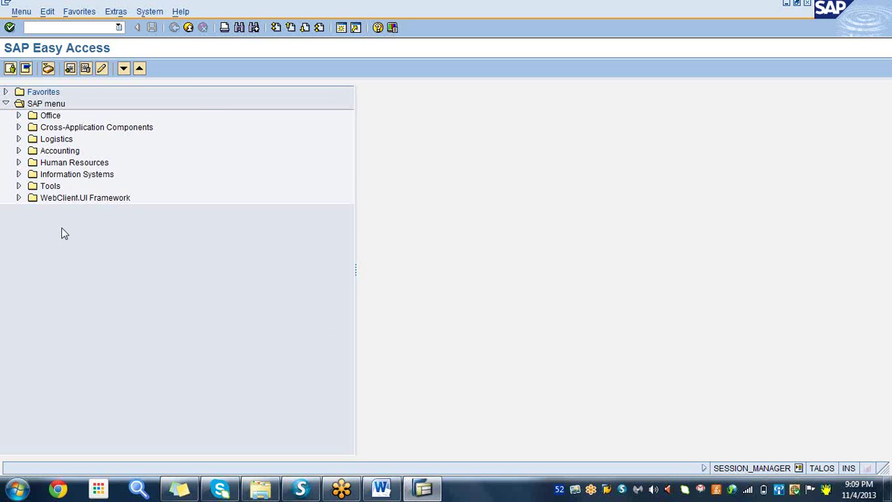
- Drill the SAP menu through Logistics > Production > SOP > Planning > For Material to MC87 - Create
{"action": "left_click", "coordinate": [18, 139]}
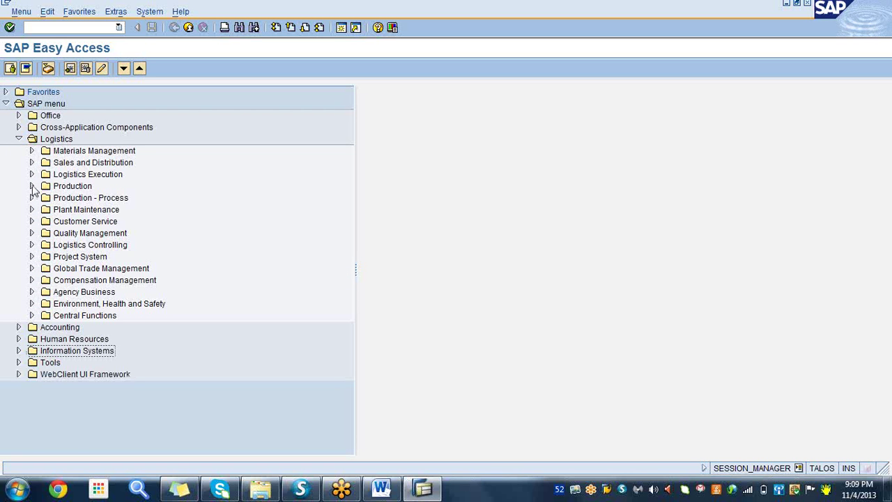
{"action": "left_click", "coordinate": [31, 186]}
{"action": "left_click", "coordinate": [73, 211]}
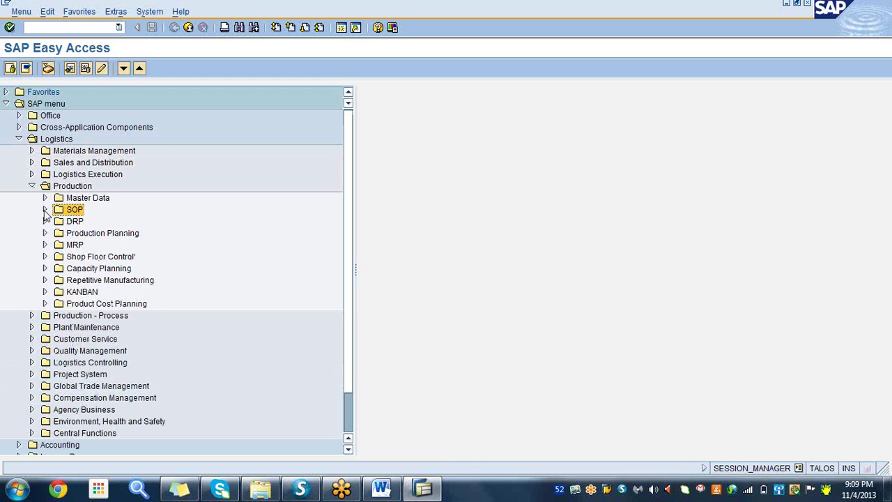
{"action": "left_click", "coordinate": [45, 210]}
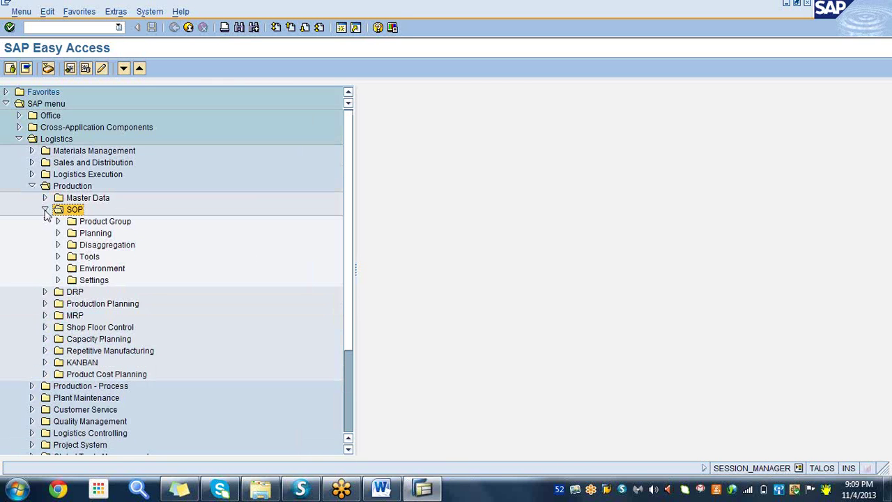
{"action": "left_click", "coordinate": [59, 234]}
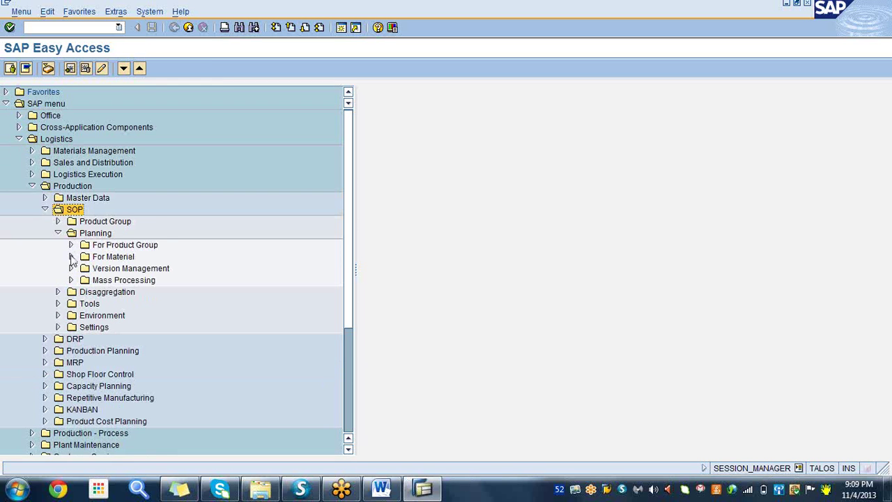
{"action": "left_click", "coordinate": [71, 257]}
{"action": "left_click", "coordinate": [140, 273]}
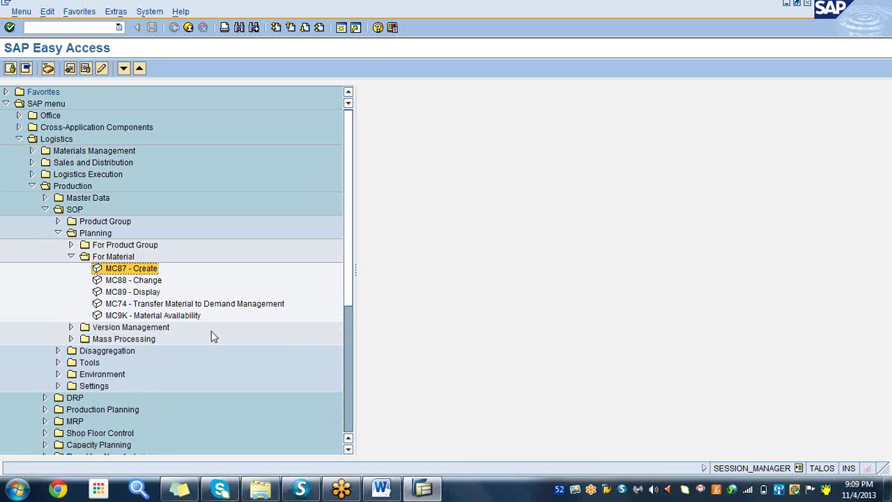
- Note MC87 as item 1 under Business Scenario in Word, then return to SAP
{"action": "left_click", "coordinate": [385, 490]}
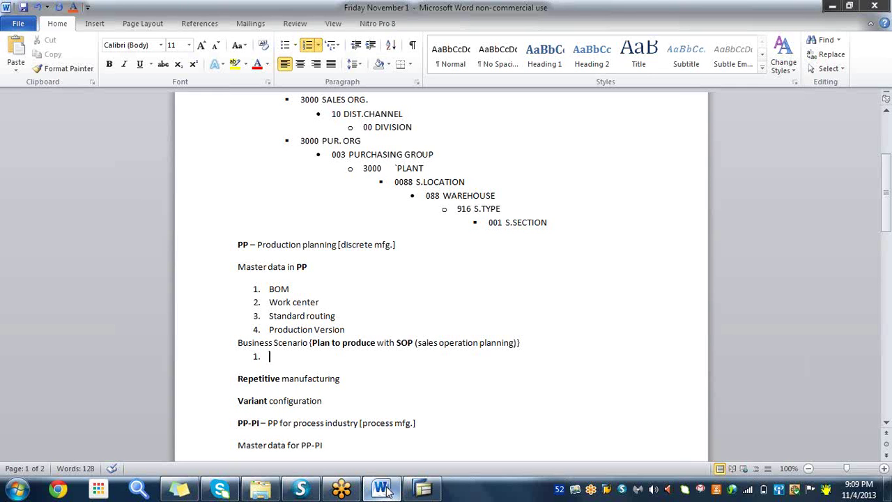
{"action": "type", "text": "MC87"}
{"action": "left_click", "coordinate": [423, 488]}
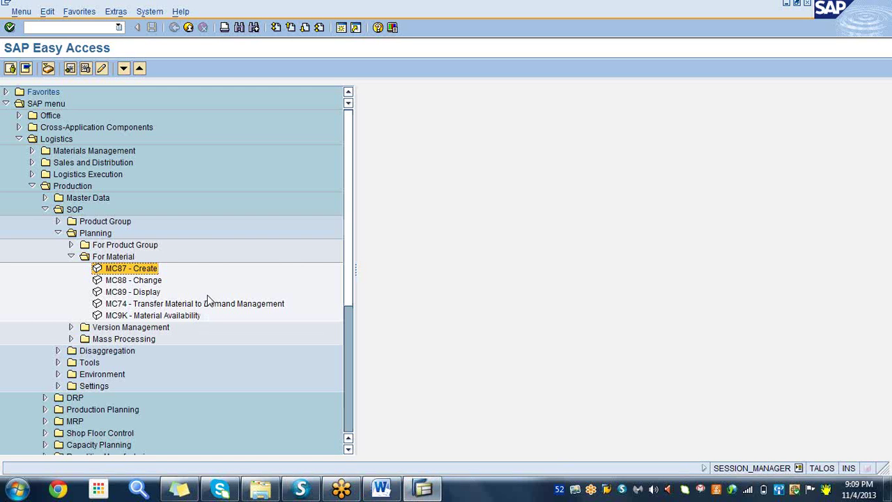
- Start MC87 for material 6926 in plant 3000 and accept Version 093
{"action": "left_click", "coordinate": [149, 271]}
{"action": "double_click", "coordinate": [144, 271]}
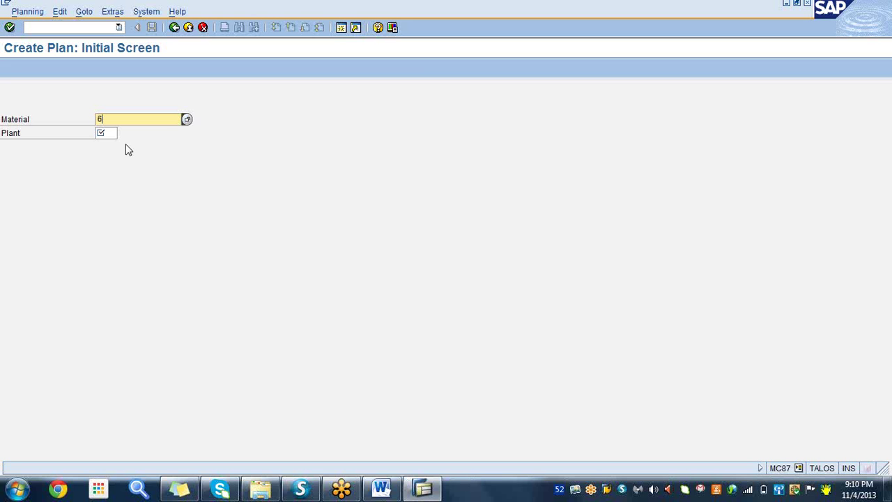
{"action": "type", "text": "926"}
{"action": "left_click", "coordinate": [105, 132]}
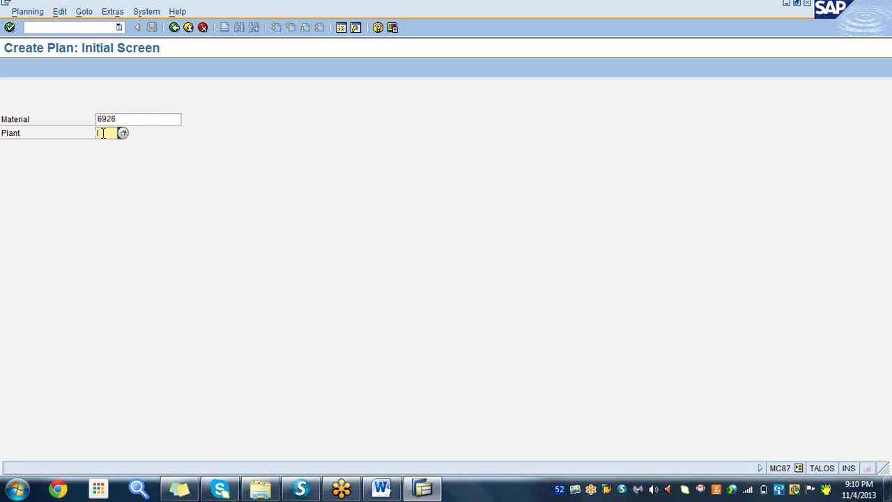
{"action": "type", "text": "3000"}
{"action": "left_click", "coordinate": [162, 119]}
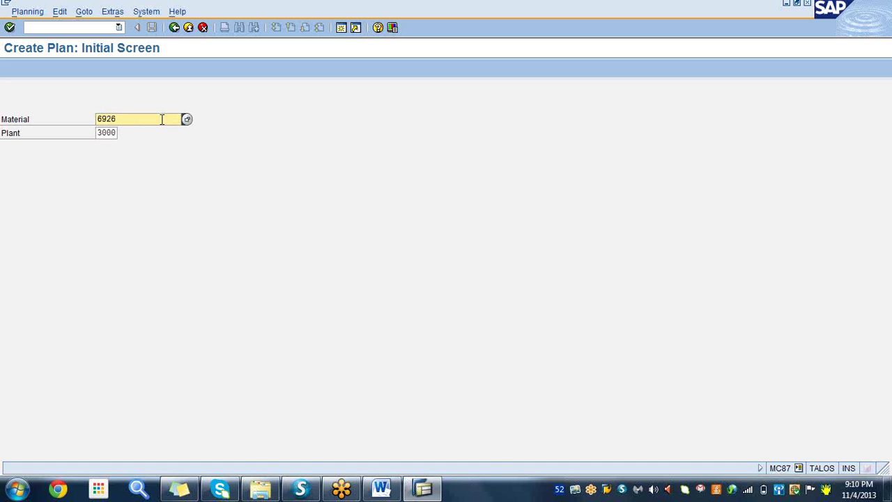
{"action": "left_click", "coordinate": [10, 28]}
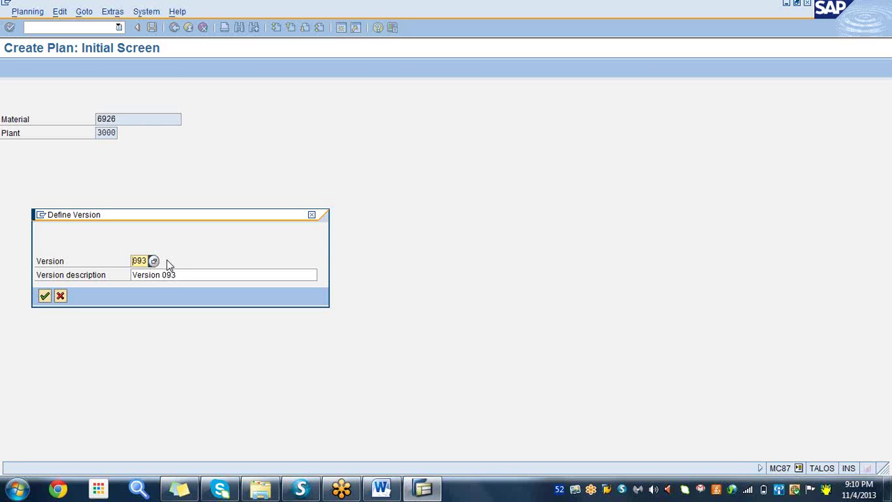
{"action": "left_click", "coordinate": [44, 296]}
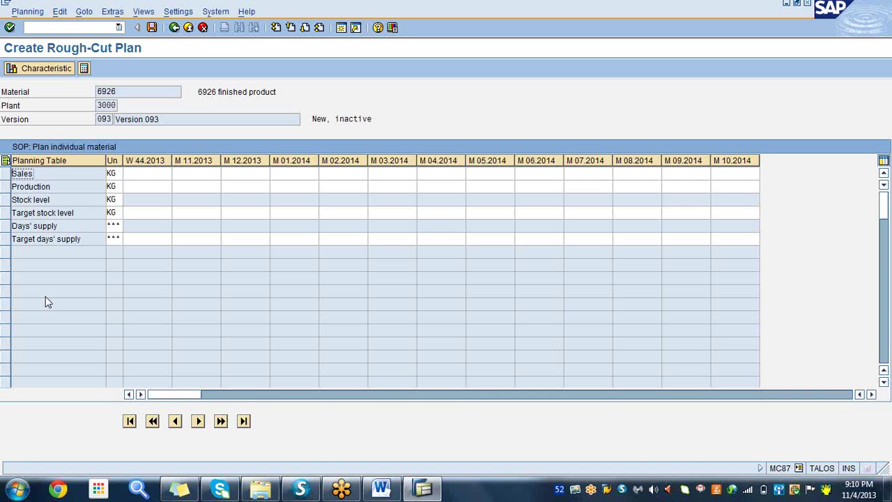
{"action": "left_click", "coordinate": [62, 187]}
{"action": "left_click", "coordinate": [57, 200]}
{"action": "left_click", "coordinate": [81, 213]}
{"action": "left_click", "coordinate": [70, 225]}
{"action": "left_click", "coordinate": [89, 240]}
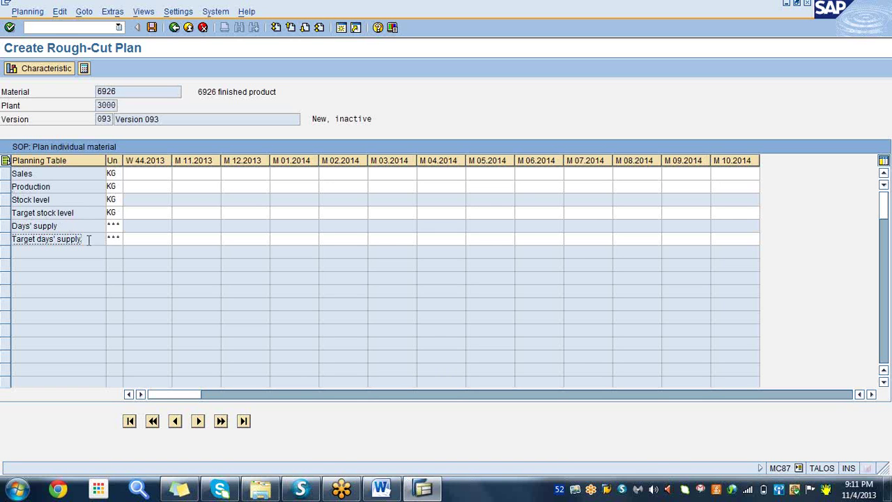
{"action": "left_click", "coordinate": [55, 174]}
{"action": "left_click", "coordinate": [140, 173]}
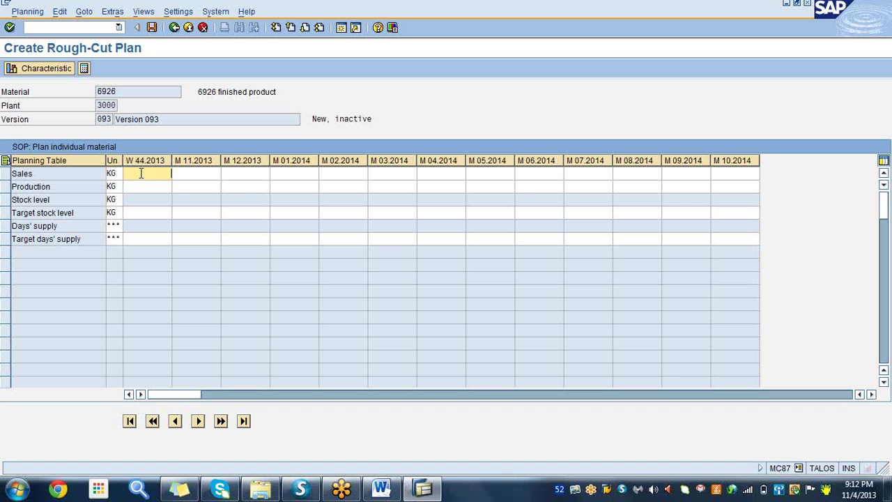
{"action": "left_click", "coordinate": [189, 172]}
{"action": "left_click", "coordinate": [239, 173]}
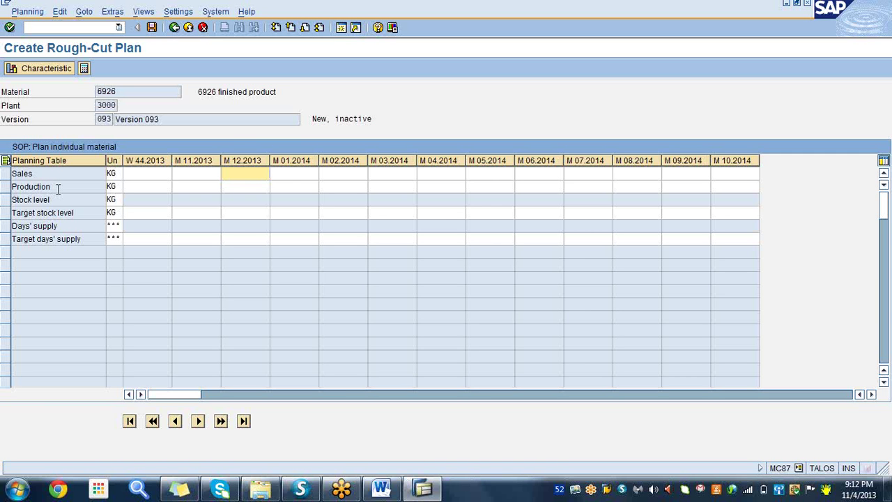
{"action": "left_click", "coordinate": [39, 97]}
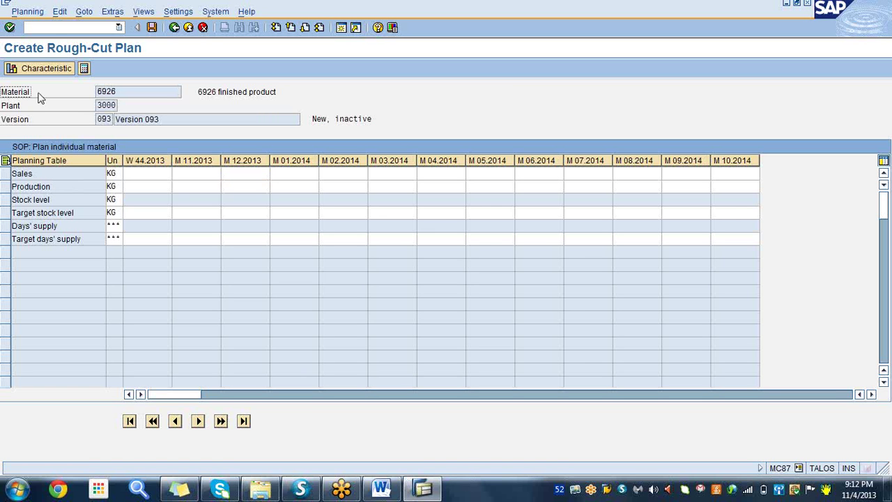
{"action": "left_click", "coordinate": [126, 91]}
- Browse the Goto, Extras and Edit menus to show the Create sales plan Forecast option
{"action": "left_click", "coordinate": [82, 13]}
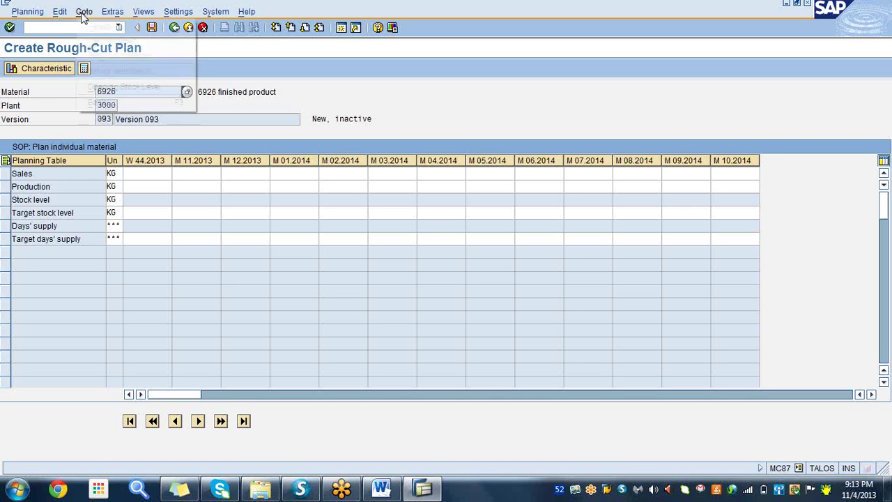
{"action": "mouse_move", "coordinate": [110, 15]}
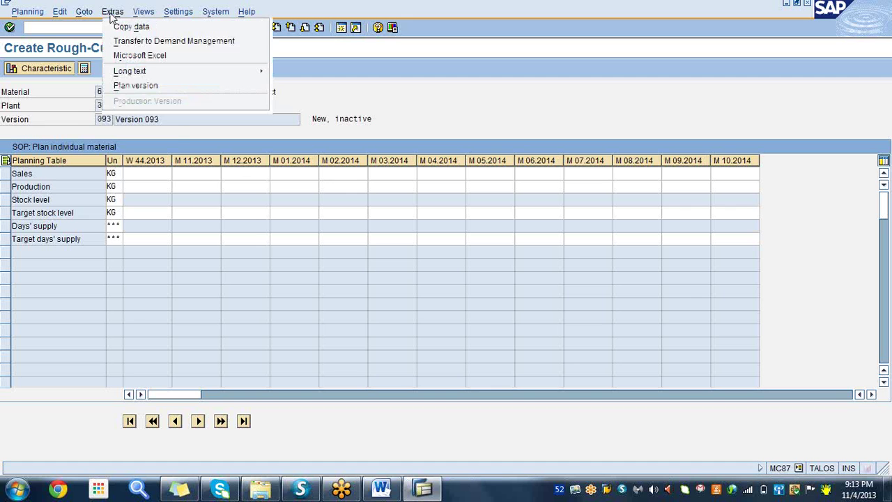
{"action": "mouse_move", "coordinate": [60, 14]}
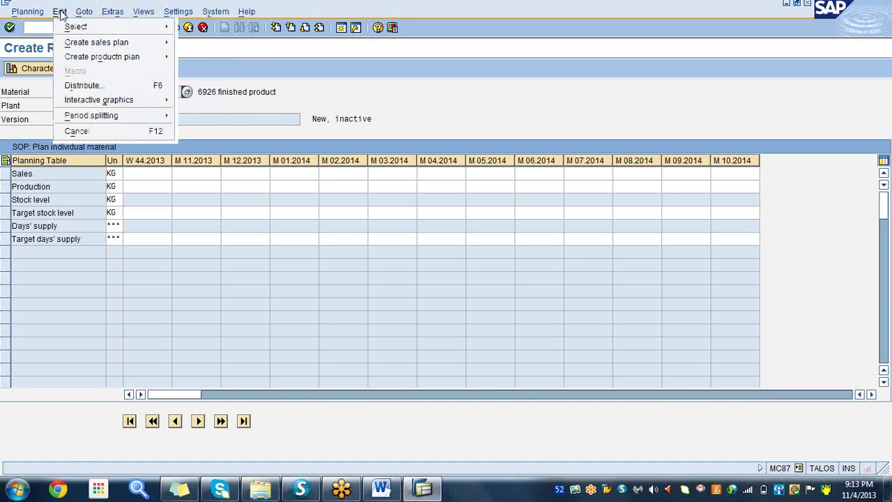
{"action": "mouse_move", "coordinate": [98, 43]}
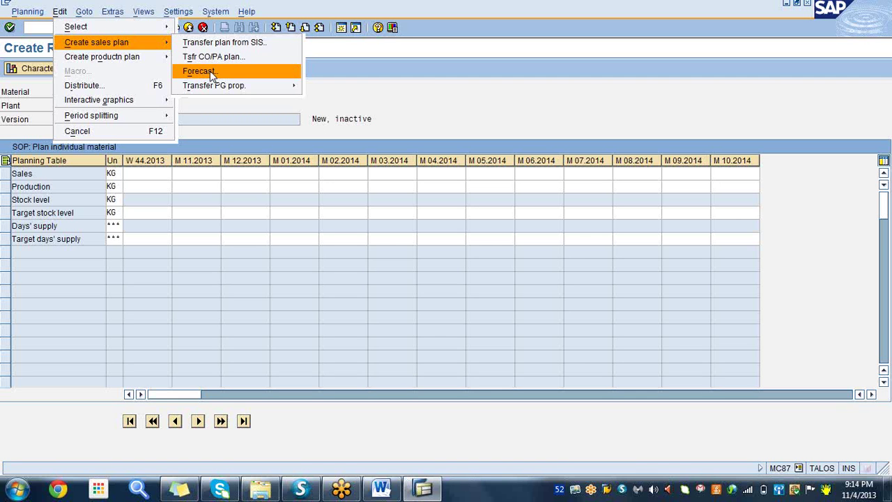
- Dismiss the Edit menu by selecting the M 11.2013 Sales cell
{"action": "mouse_move", "coordinate": [210, 85]}
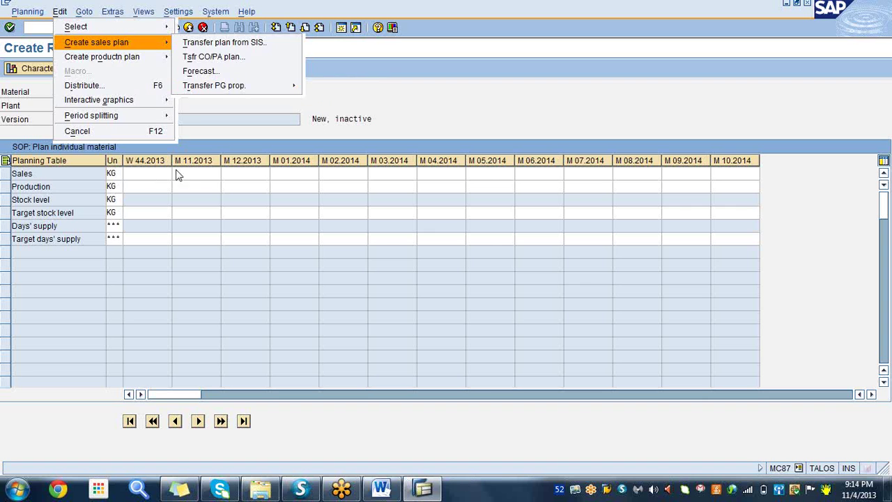
{"action": "left_click", "coordinate": [195, 177]}
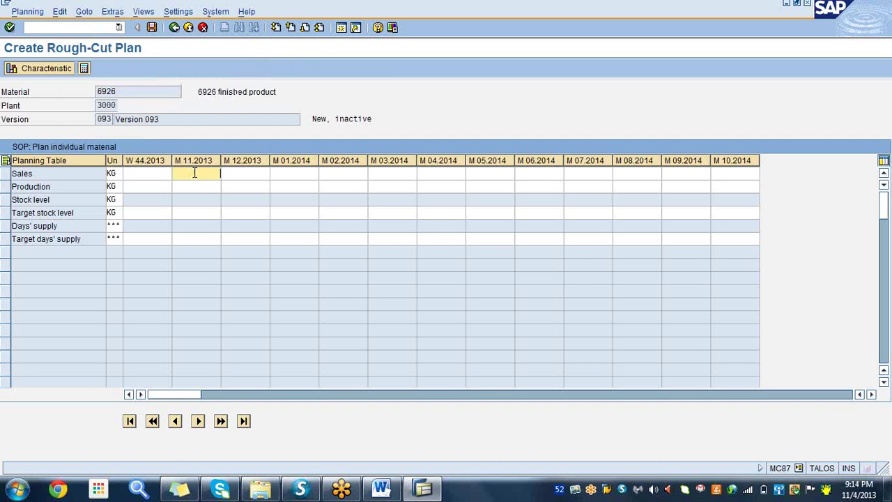
- Enter Sales of 120 KG for M 12.2013 in the rough-cut plan
{"action": "left_click", "coordinate": [241, 173]}
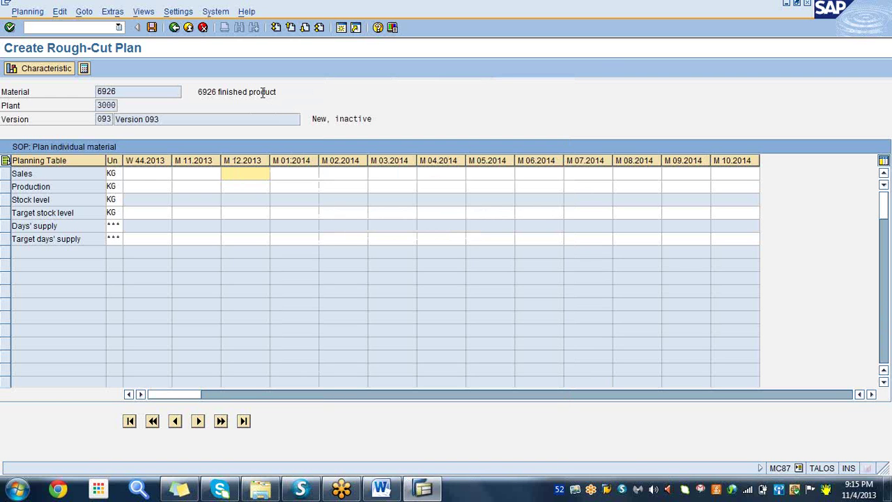
{"action": "type", "text": "20"}
{"action": "key", "text": "Return"}
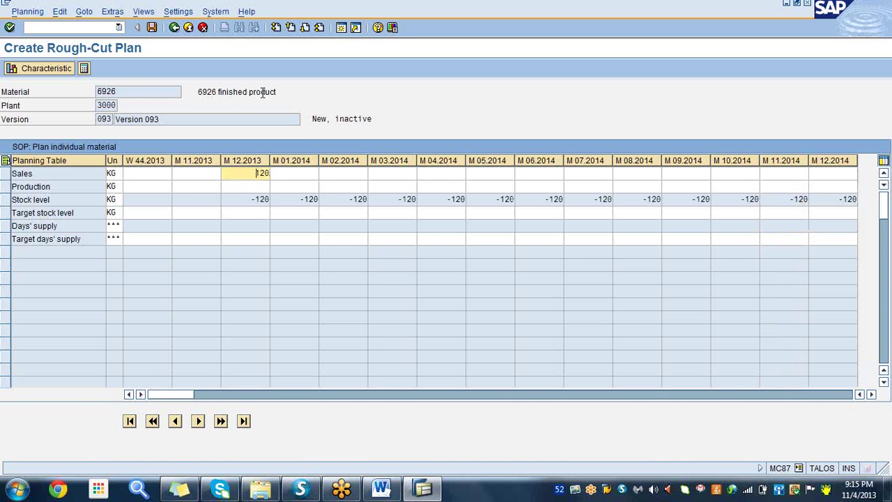
{"action": "left_click", "coordinate": [237, 174]}
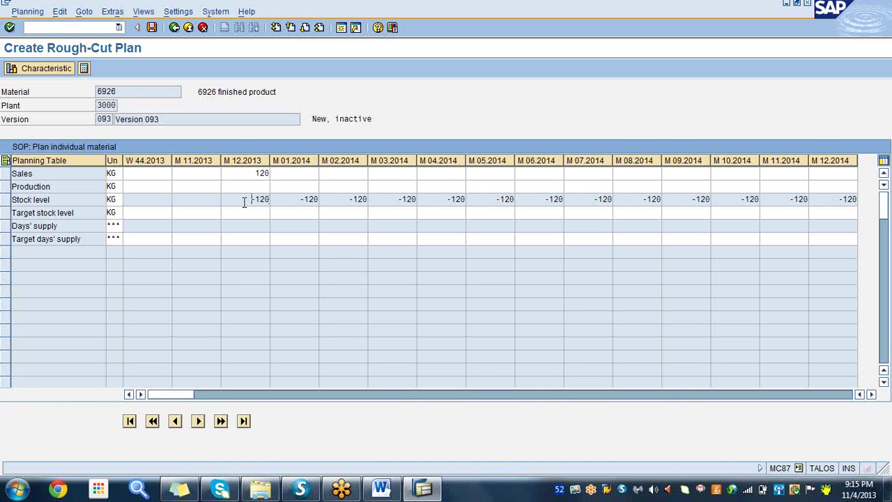
- Enter Sales of 180 for M 01.2014
{"action": "left_click", "coordinate": [295, 174]}
{"action": "type", "text": "180"}
{"action": "key", "text": "Return"}
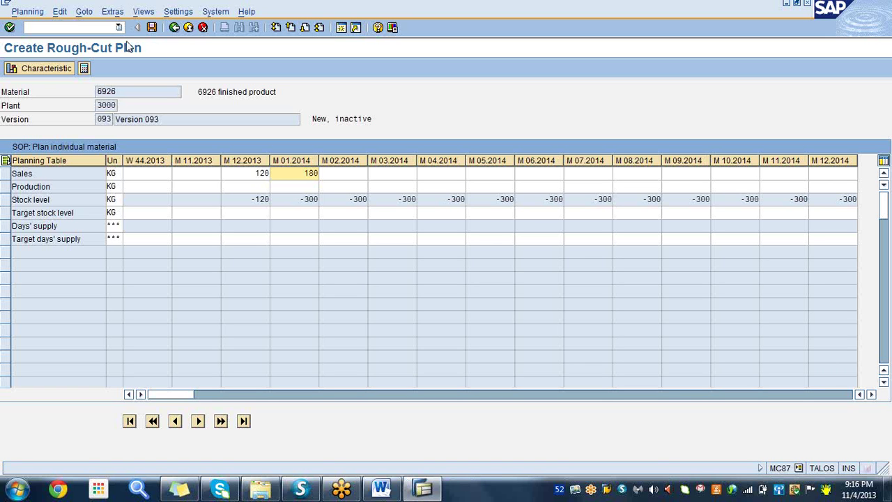
- Create the production plan synchronous to sales from the Edit menu
{"action": "left_click", "coordinate": [60, 12]}
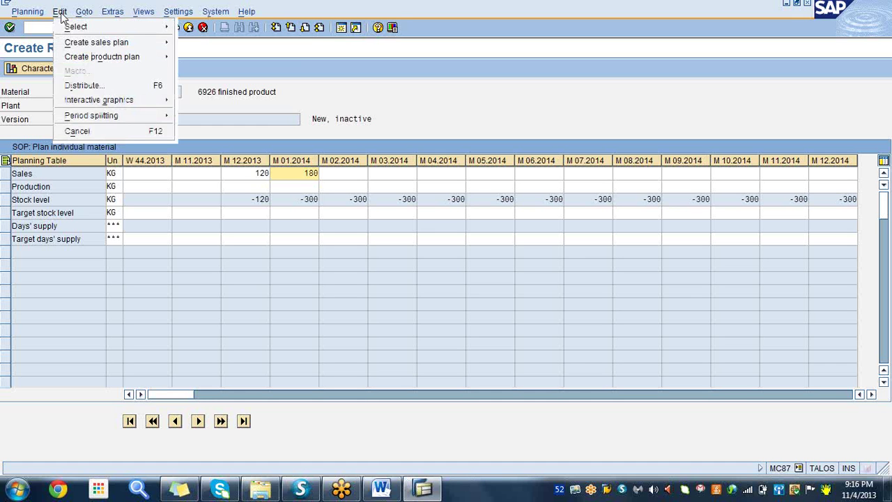
{"action": "mouse_move", "coordinate": [123, 42]}
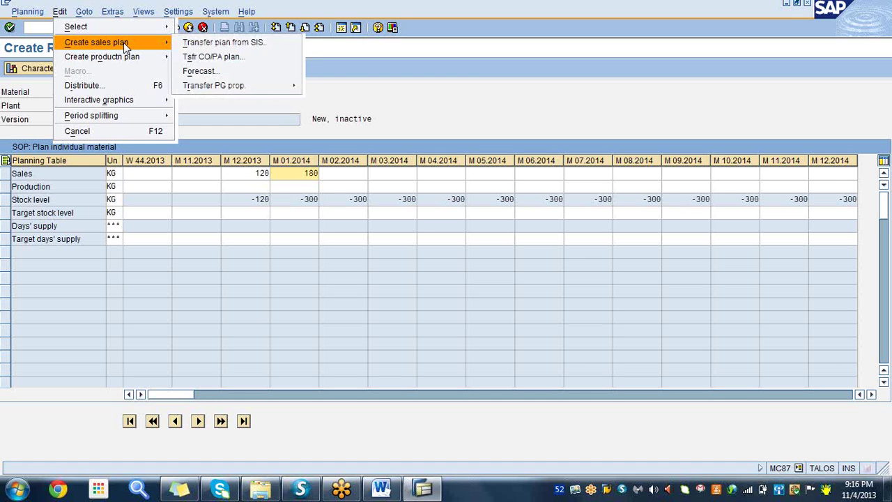
{"action": "mouse_move", "coordinate": [122, 60]}
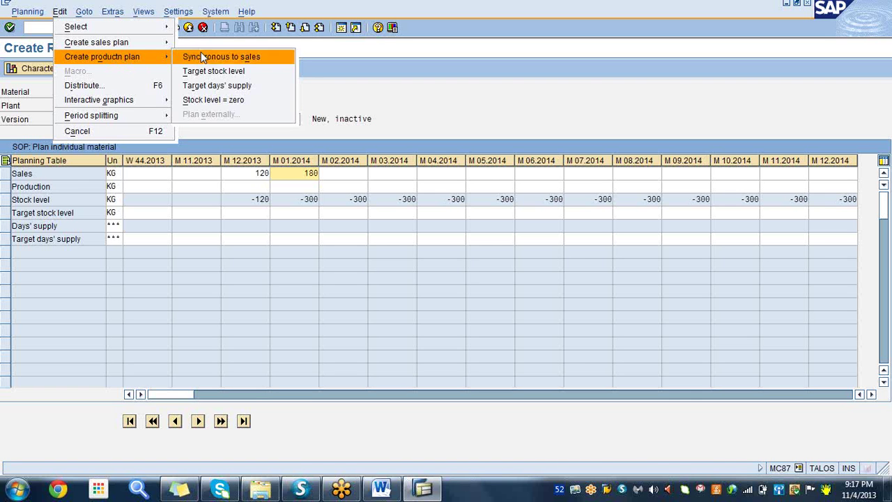
{"action": "left_click", "coordinate": [250, 63]}
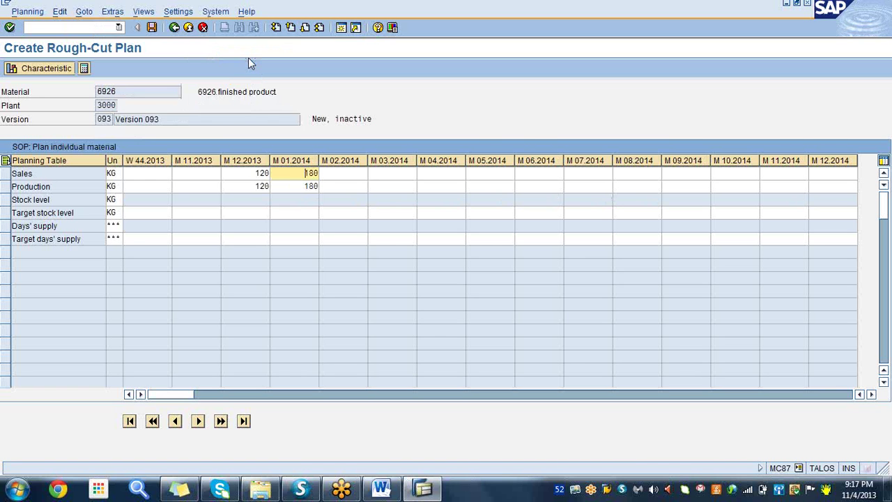
- Compare matching Sales and Production of 120 (M 12.2013) and 180 (M 01.2014), then open Extras
{"action": "left_click", "coordinate": [80, 189]}
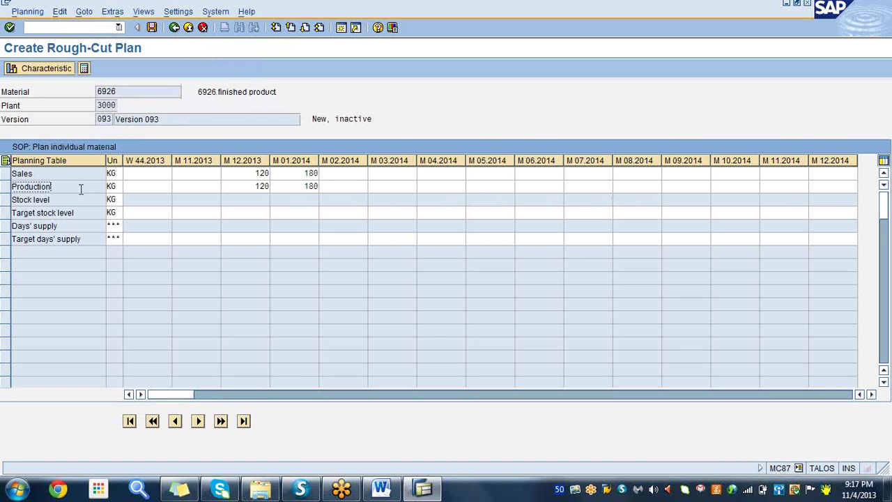
{"action": "left_click", "coordinate": [250, 186]}
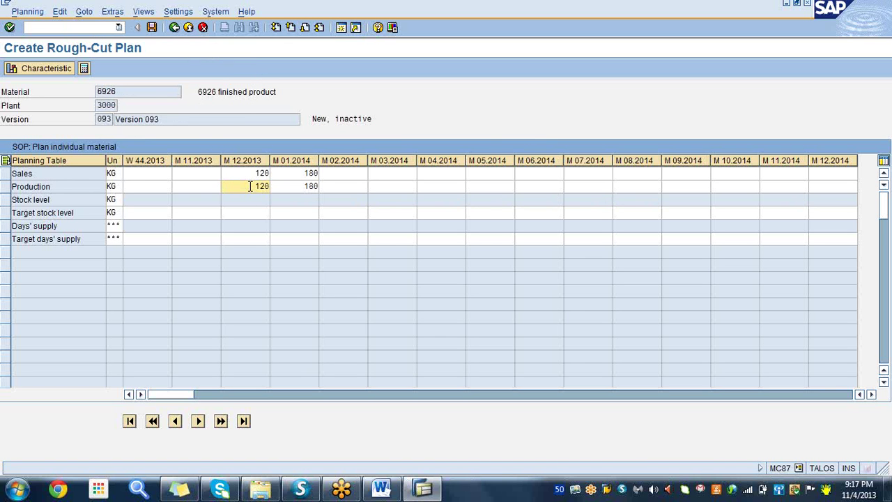
{"action": "left_click", "coordinate": [252, 173]}
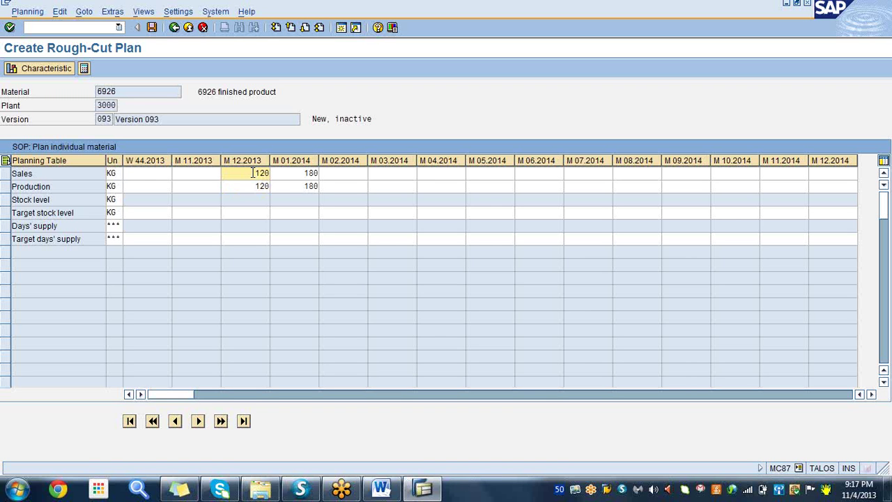
{"action": "left_click", "coordinate": [300, 186]}
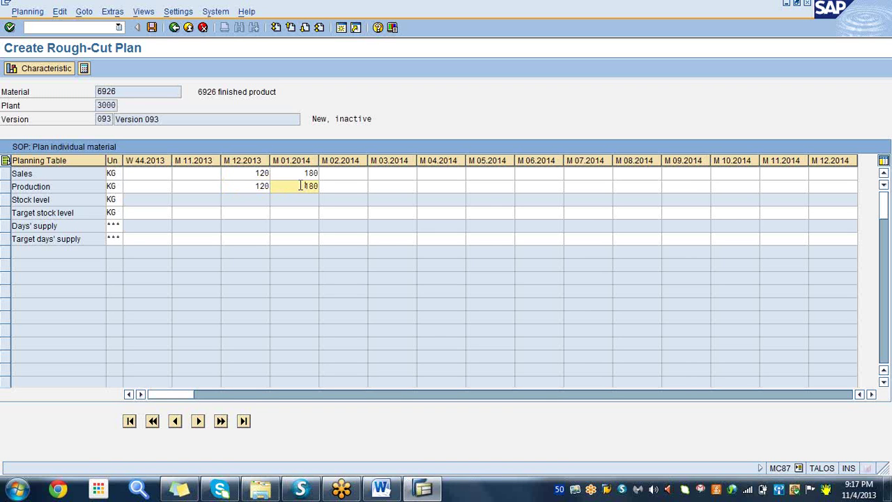
{"action": "left_click", "coordinate": [304, 173]}
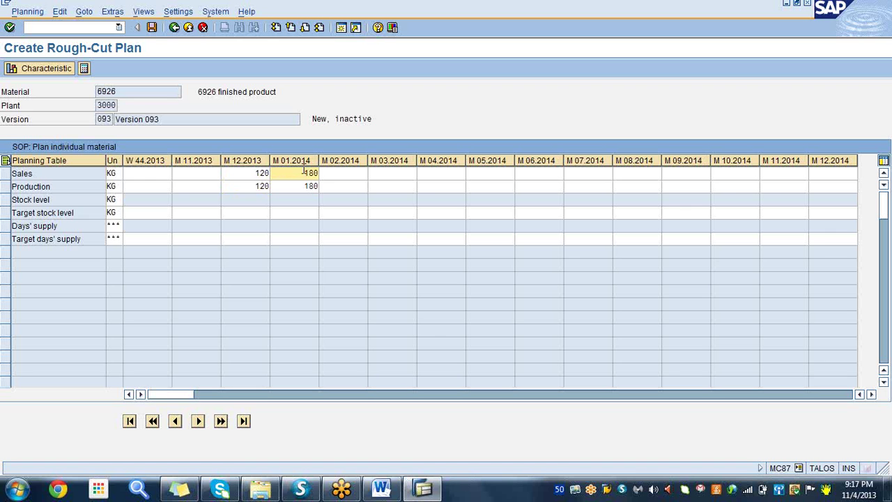
{"action": "left_click", "coordinate": [253, 172]}
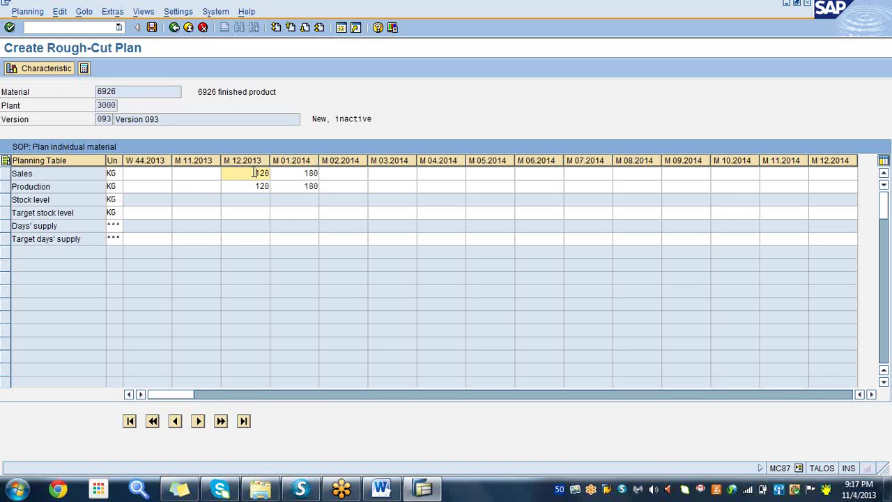
{"action": "left_click", "coordinate": [255, 186]}
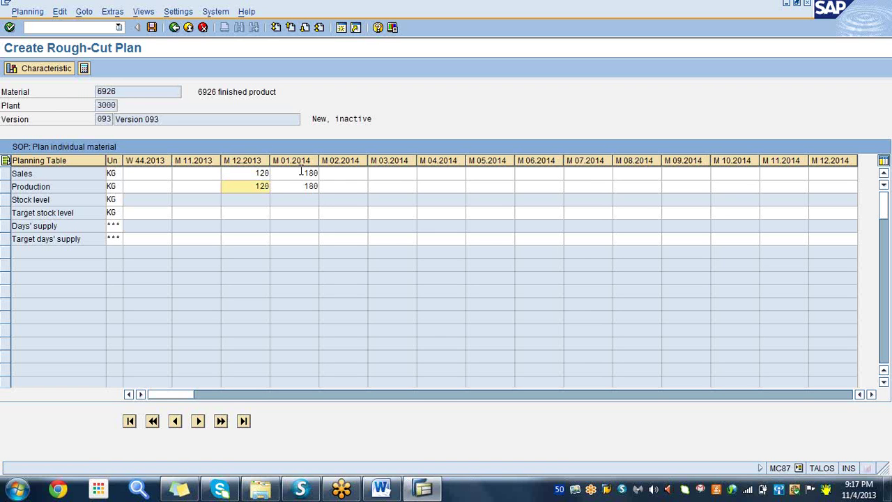
{"action": "left_click", "coordinate": [301, 172]}
{"action": "left_click", "coordinate": [303, 185]}
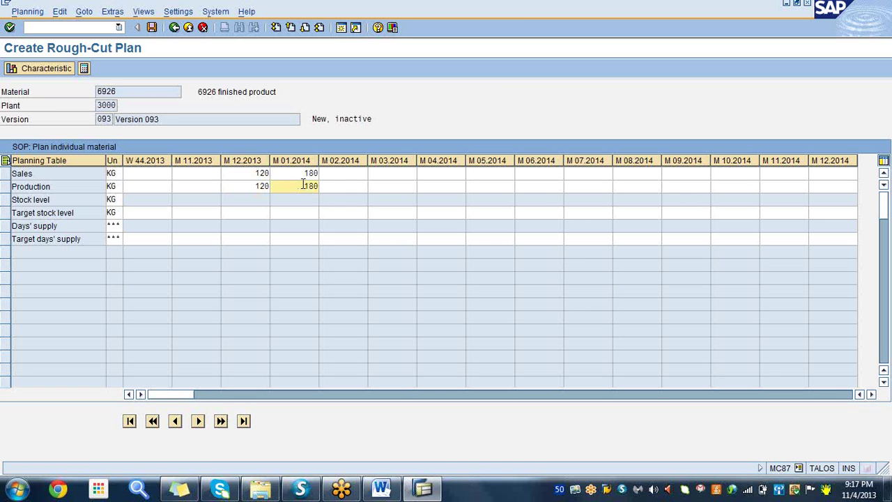
{"action": "left_click", "coordinate": [112, 12]}
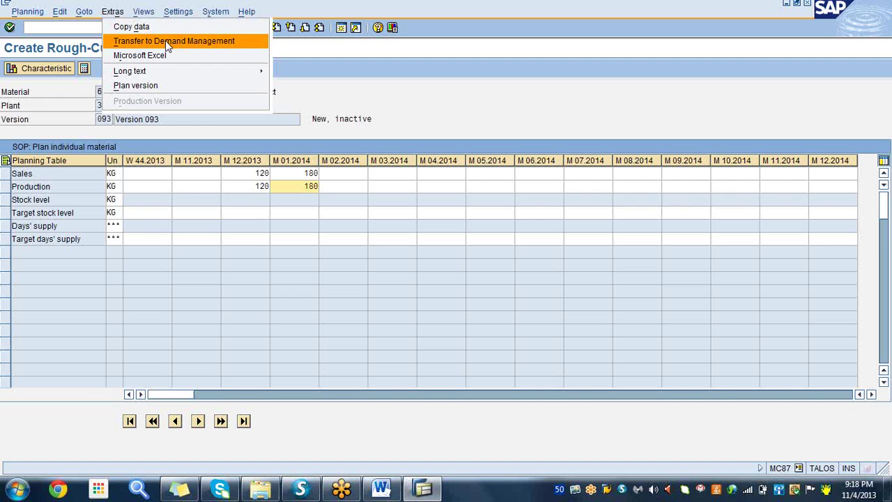
- Choose Transfer to Demand Management, saving version 093 when prompted
{"action": "left_click", "coordinate": [165, 40]}
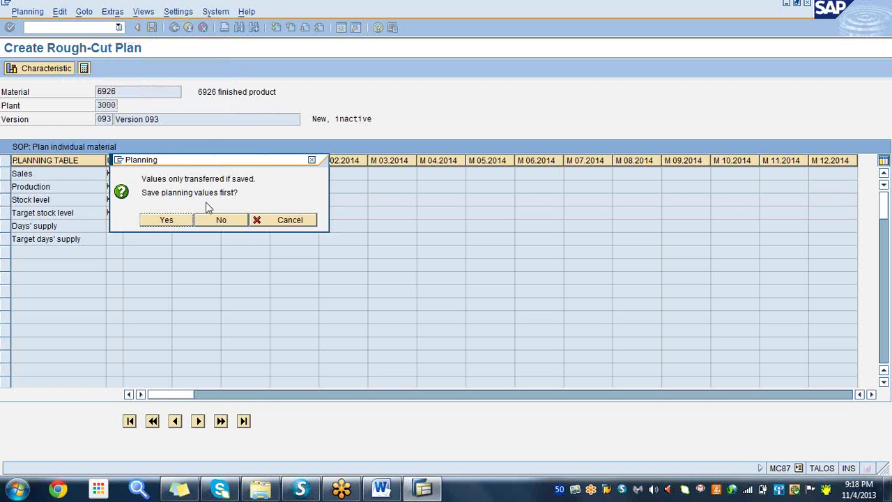
{"action": "left_click", "coordinate": [168, 221]}
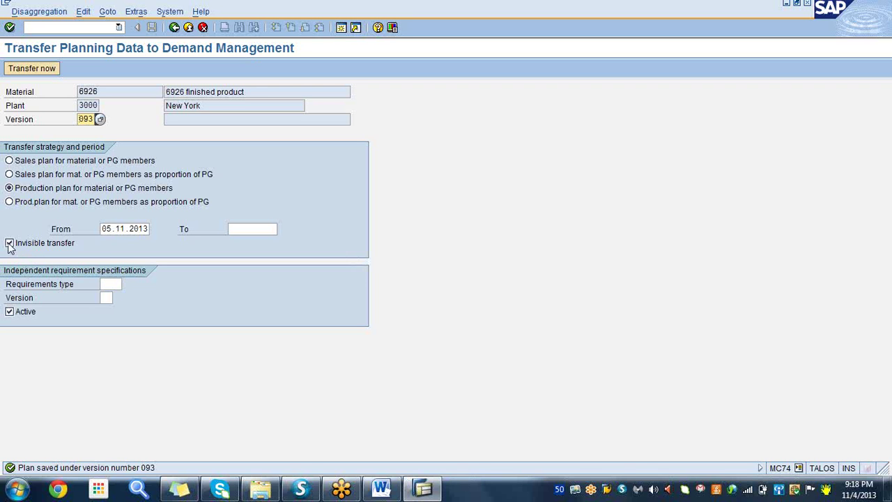
- Switch off Invisible transfer and Active for material 6926's production plan transfer
{"action": "left_click", "coordinate": [10, 246]}
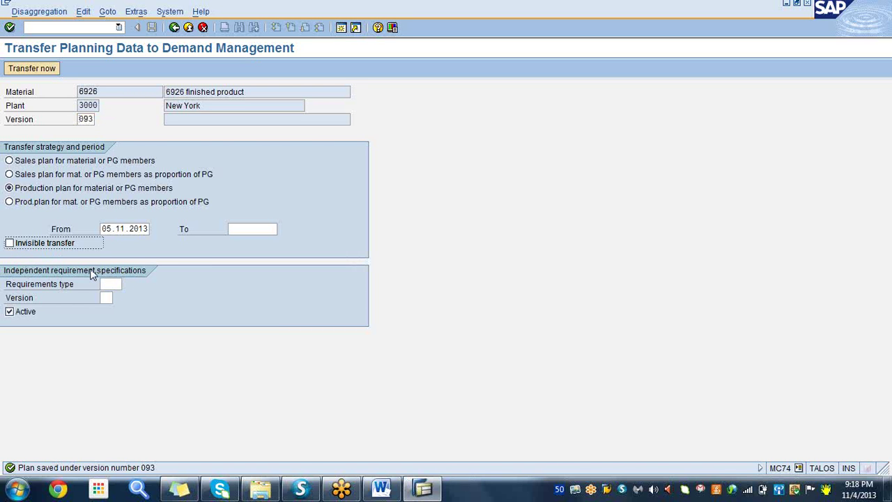
{"action": "left_click", "coordinate": [10, 312]}
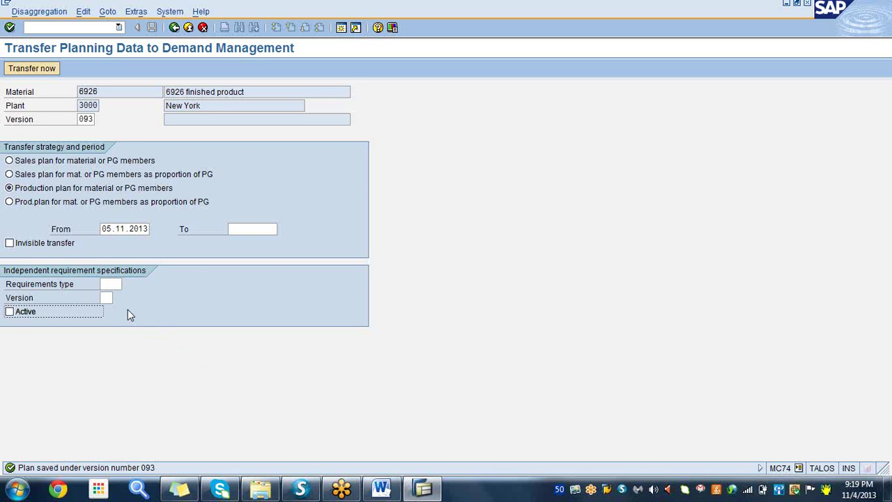
{"action": "left_click", "coordinate": [108, 284]}
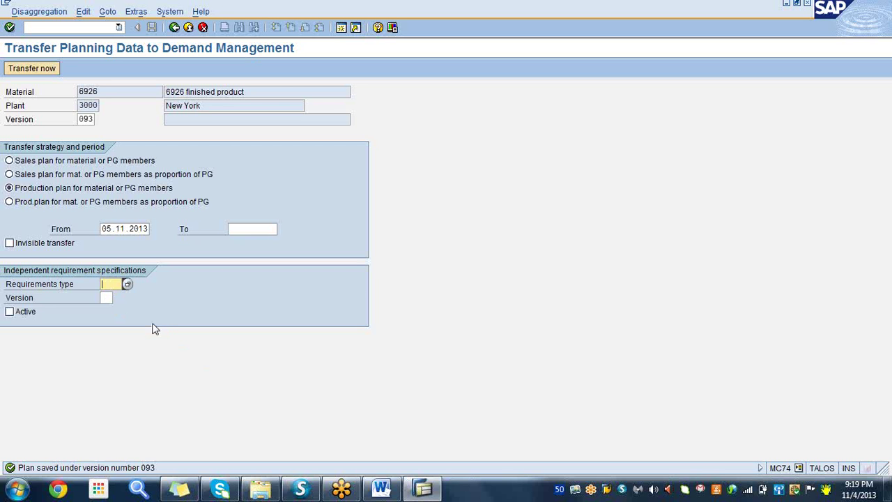
- Transfer the plan with requirements type LSF, accepting the inactive-version warning
{"action": "left_click", "coordinate": [128, 283]}
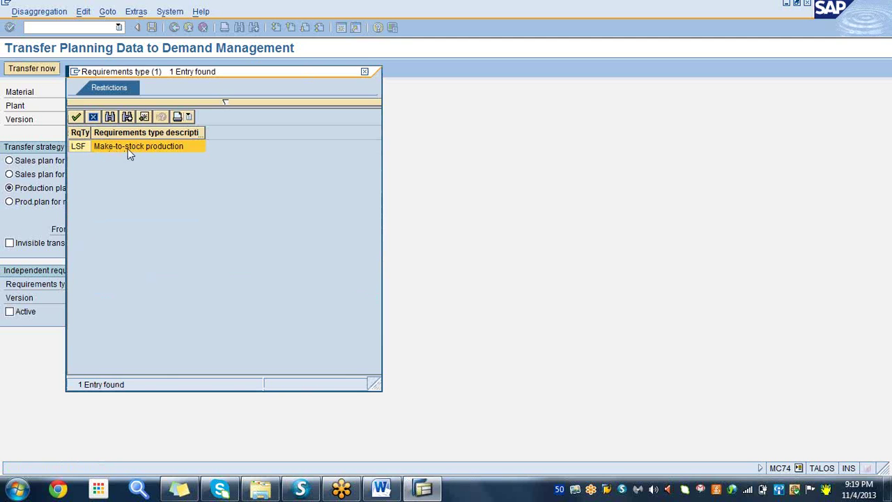
{"action": "double_click", "coordinate": [79, 146]}
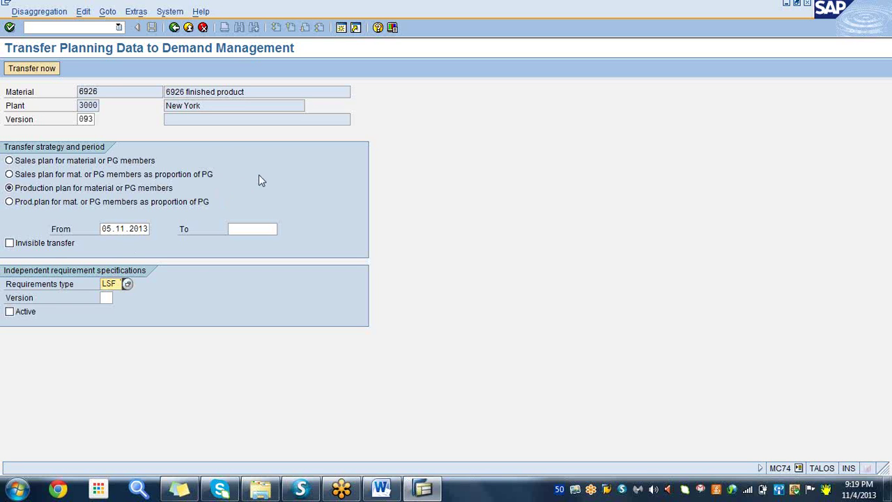
{"action": "left_click", "coordinate": [37, 70]}
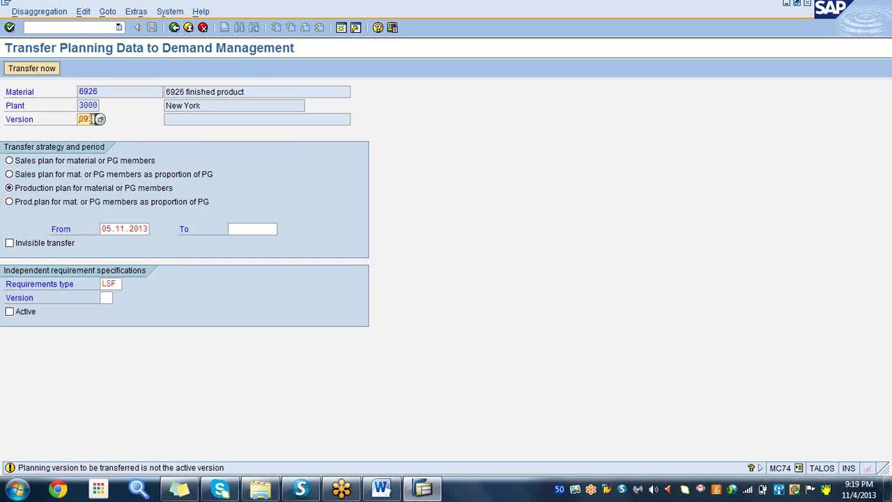
{"action": "left_click", "coordinate": [9, 27]}
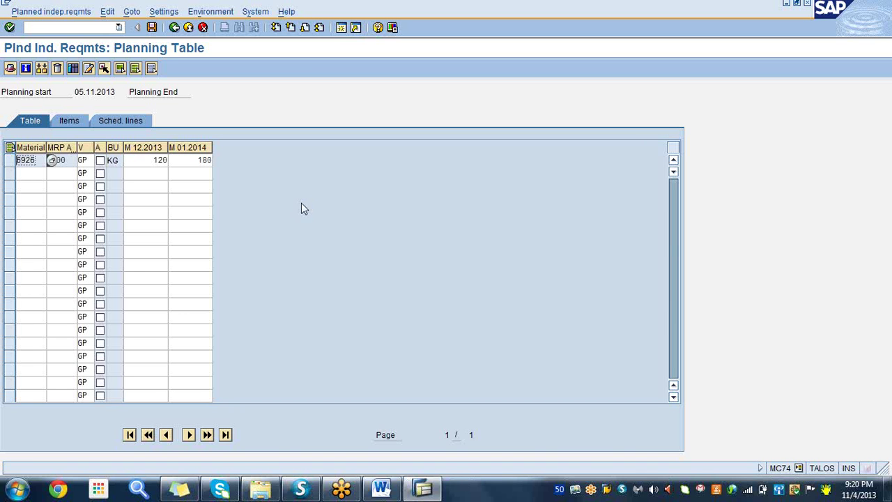
- Mark the 6926 requirements version active and save the planned independent requirements
{"action": "left_click", "coordinate": [101, 161]}
{"action": "left_click", "coordinate": [152, 28]}
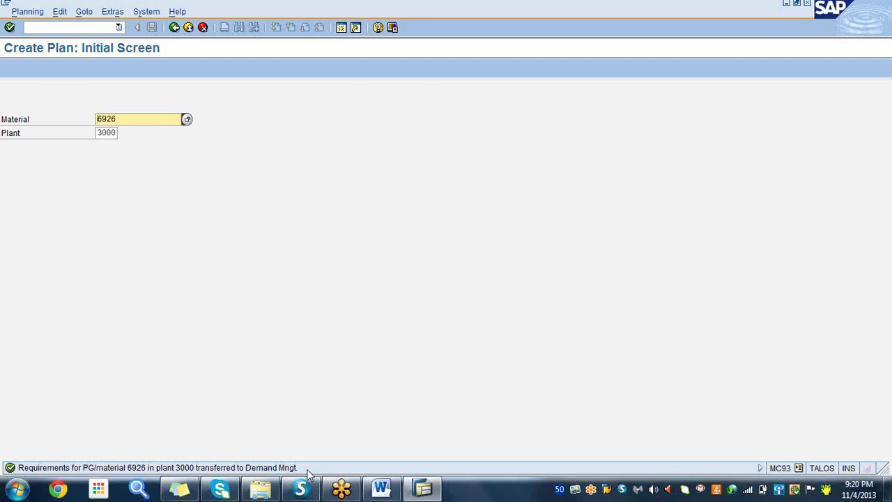
{"action": "left_click", "coordinate": [382, 490]}
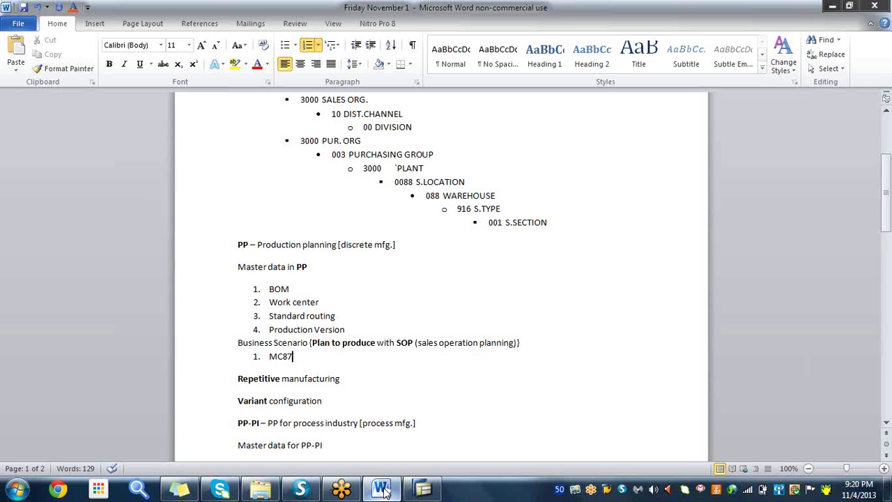
- Under MC87, add sub-steps: create a sales plan, sync with production plan, save and transfer to demand management
{"action": "key", "text": "Return"}
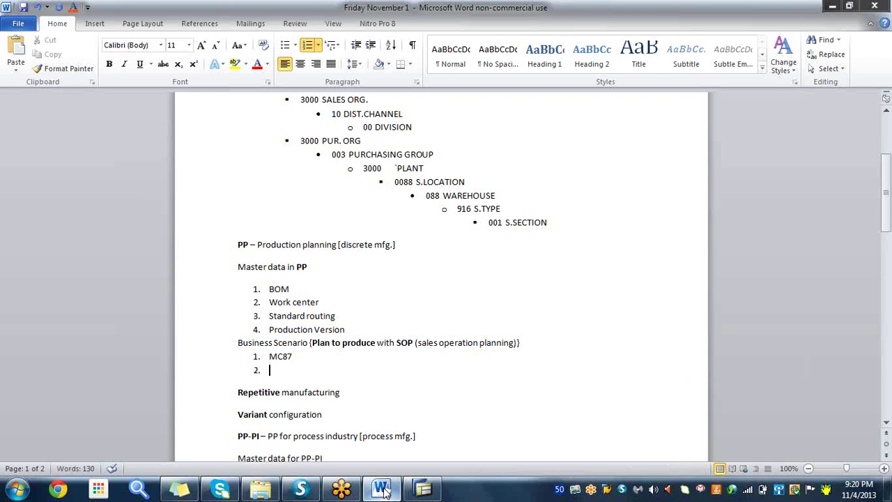
{"action": "key", "text": "Tab"}
{"action": "type", "text": "Create a sales plan"}
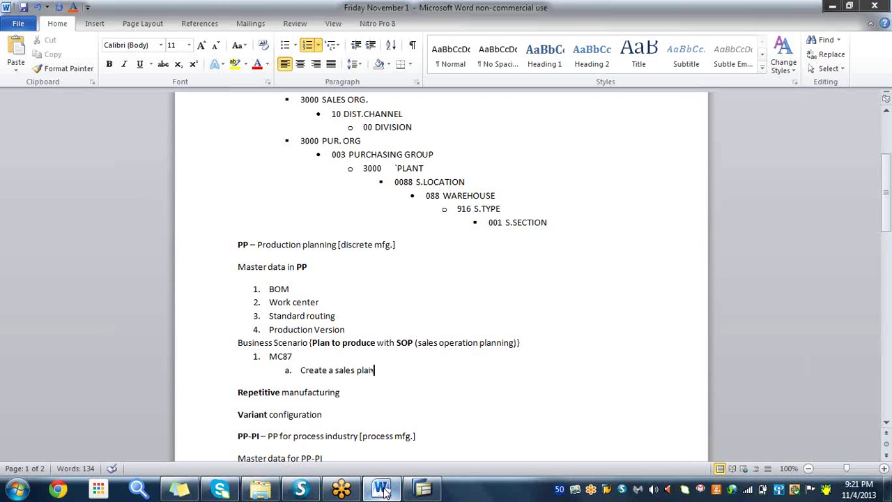
{"action": "key", "text": "Return"}
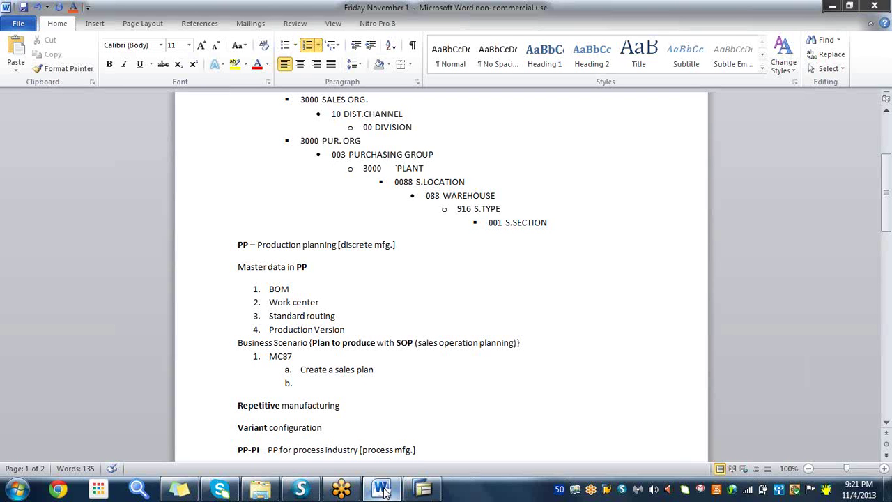
{"action": "type", "text": "S"}
{"action": "type", "text": "y"}
{"action": "type", "text": "nc'"}
{"action": "type", "text": " th"}
{"action": "type", "text": "e sa"}
{"action": "type", "text": "le"}
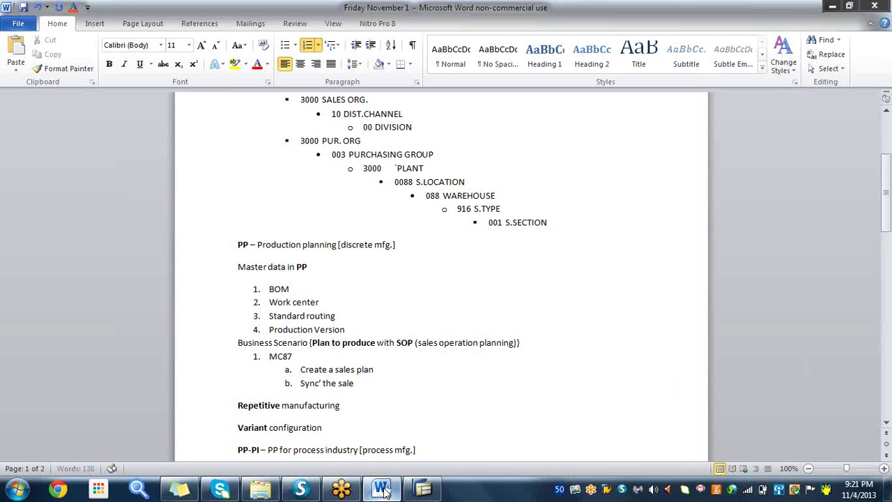
{"action": "type", "text": "s plan with prod"}
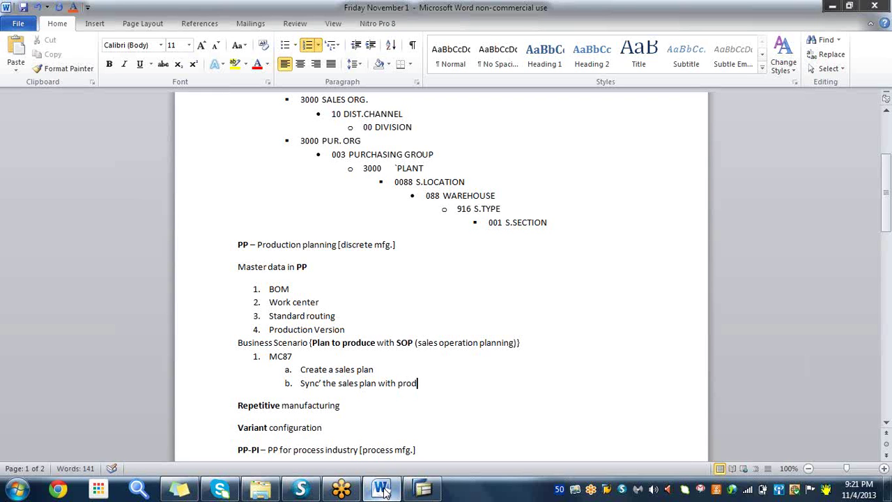
{"action": "type", "text": "uction plan"}
{"action": "key", "text": "Return"}
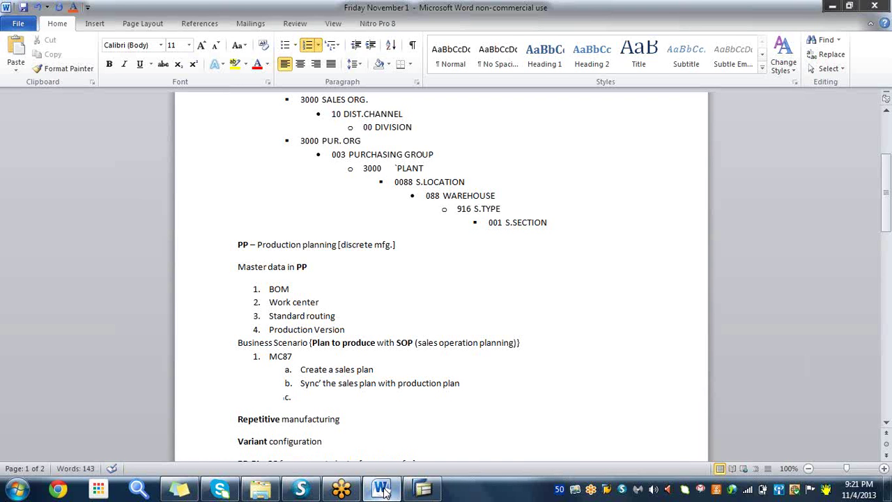
{"action": "type", "text": "Save the plan "}
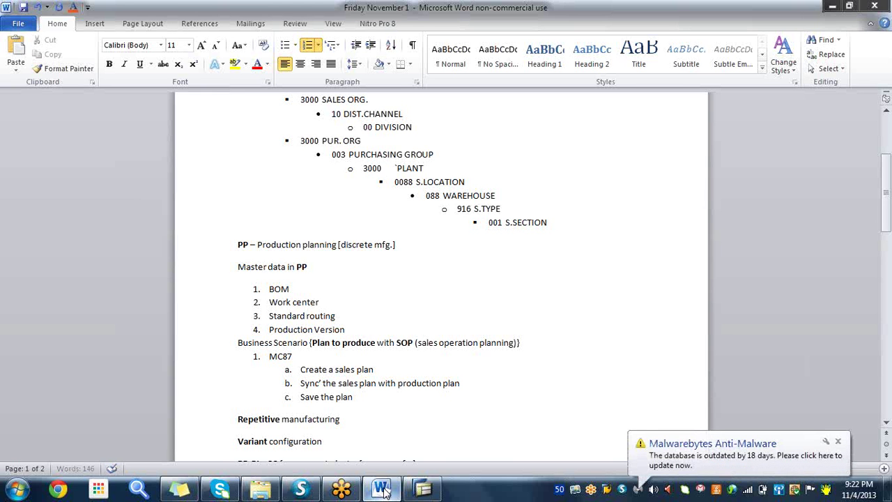
{"action": "type", "text": "and"}
{"action": "type", "text": " the"}
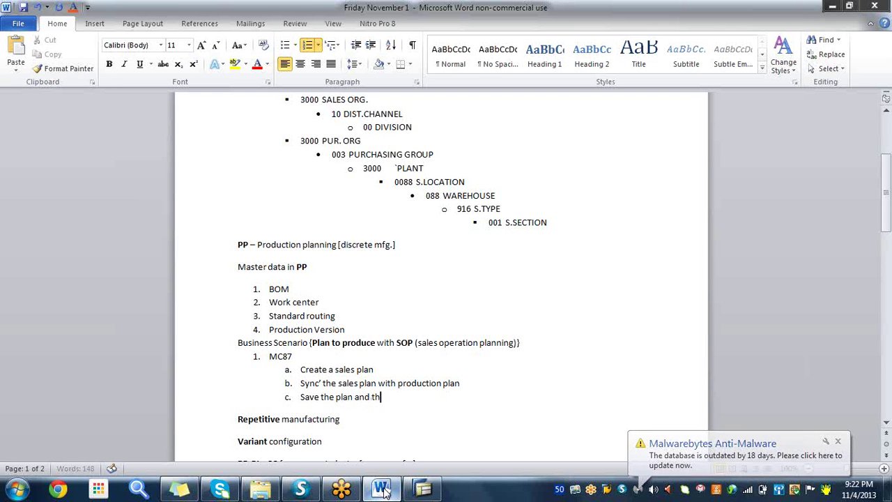
{"action": "type", "text": "n tr"}
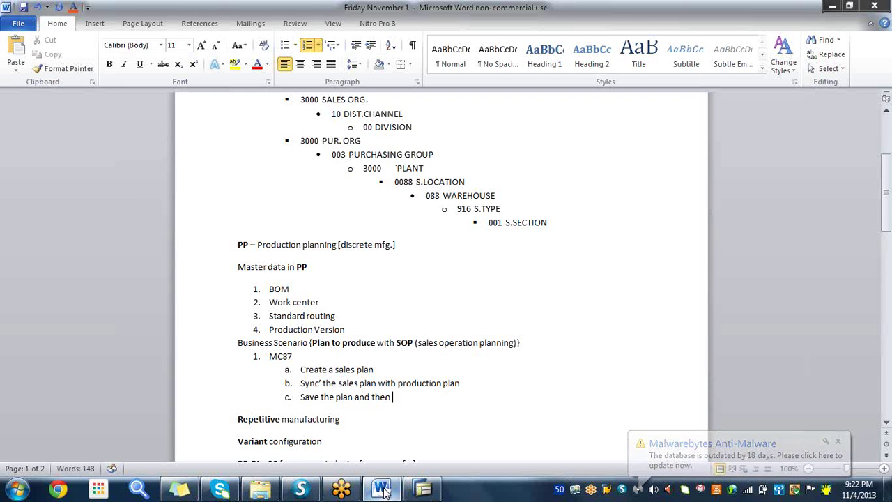
{"action": "type", "text": "nsfe"}
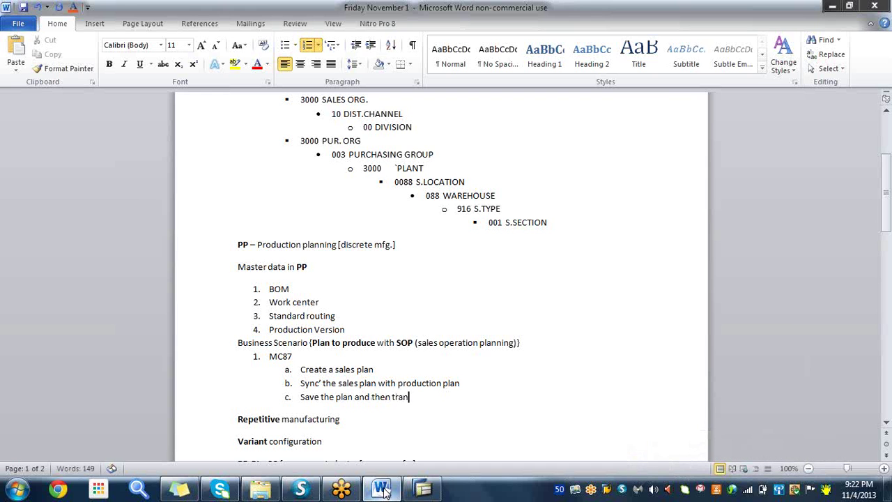
{"action": "type", "text": "r the plan"}
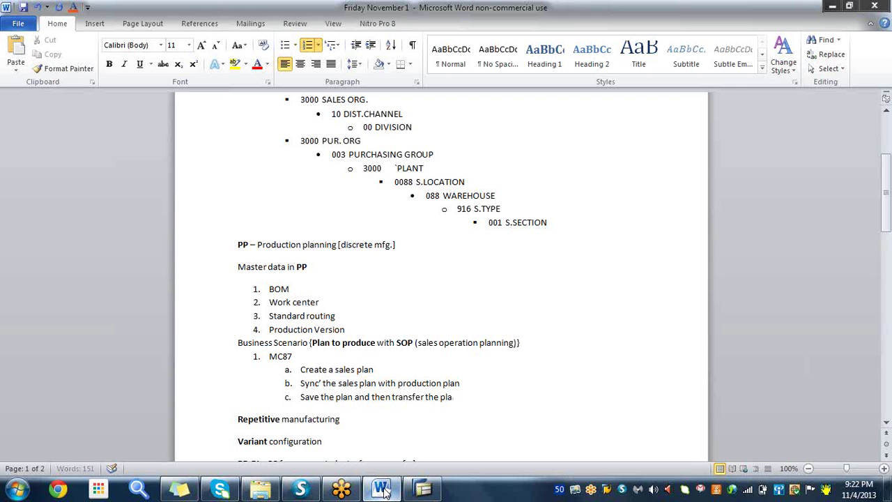
{"action": "type", "text": " to demand"}
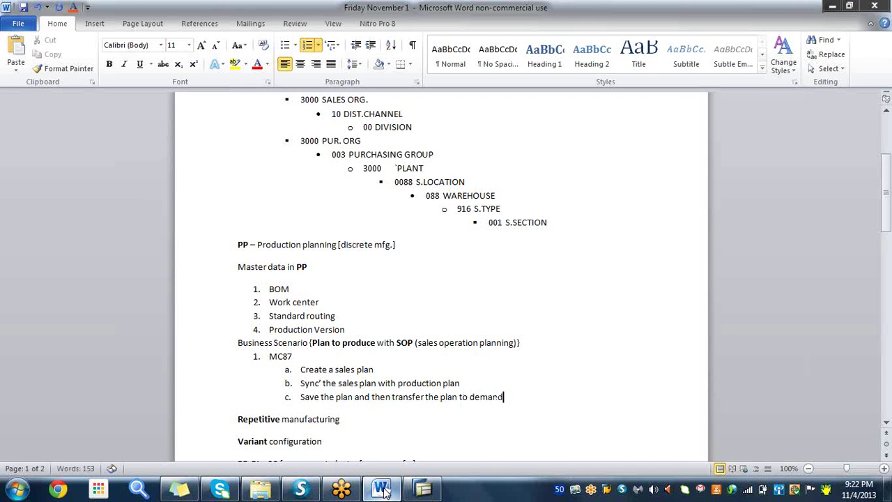
{"action": "type", "text": " management"}
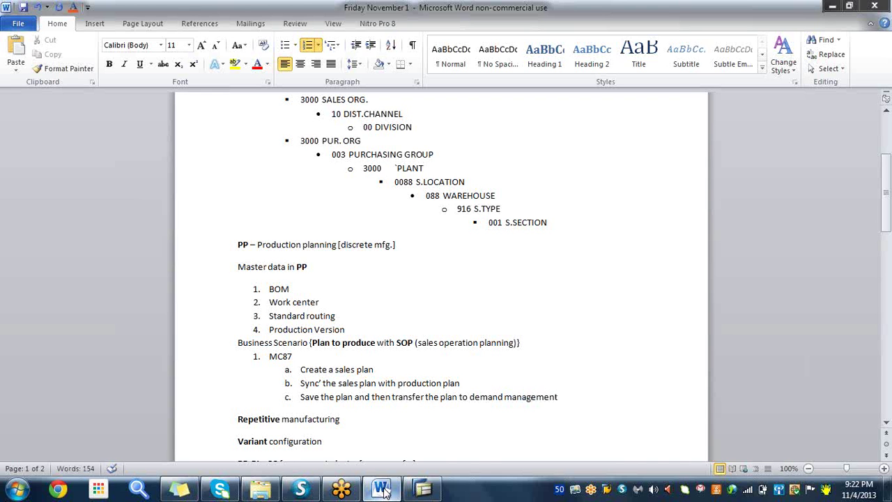
- Add MD63 as top-level step 2 in the notes
{"action": "key", "text": "Return"}
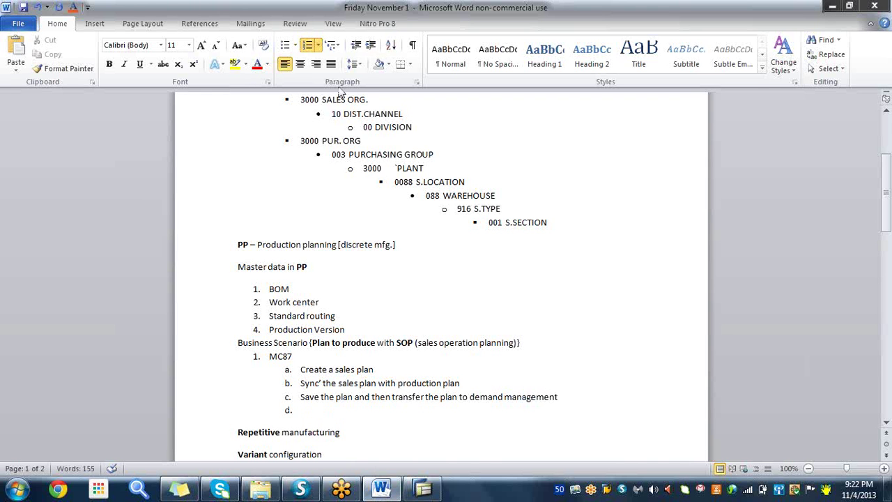
{"action": "left_click", "coordinate": [358, 46]}
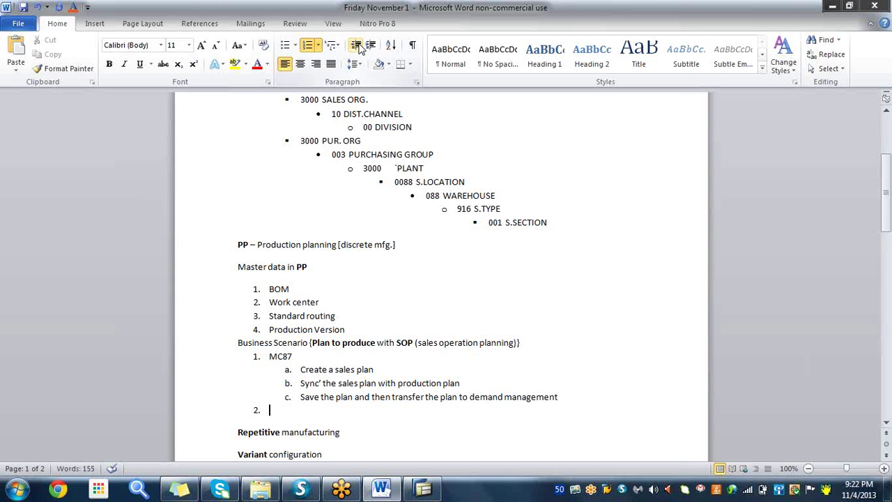
{"action": "type", "text": "MD63"}
- Run MD63 for material 6926 in plant 3000 and display its 120 and 180 KG requirements
{"action": "left_click", "coordinate": [422, 490]}
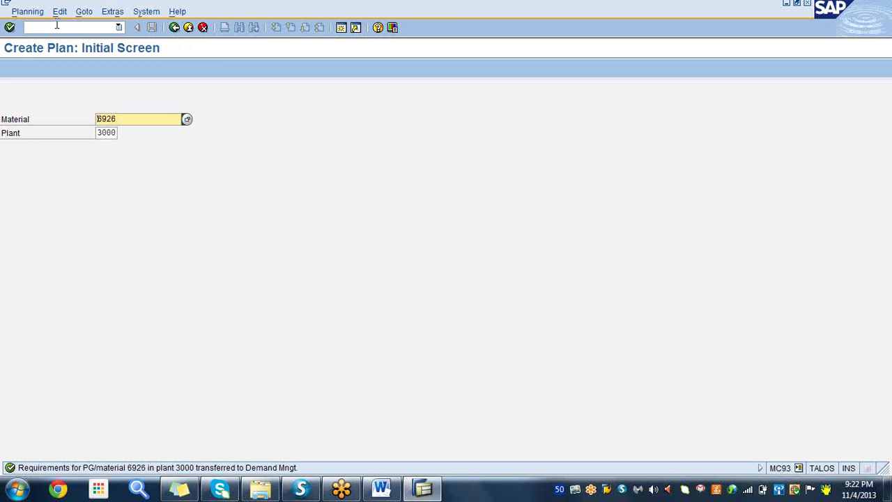
{"action": "left_click", "coordinate": [57, 26]}
{"action": "type", "text": "/N"}
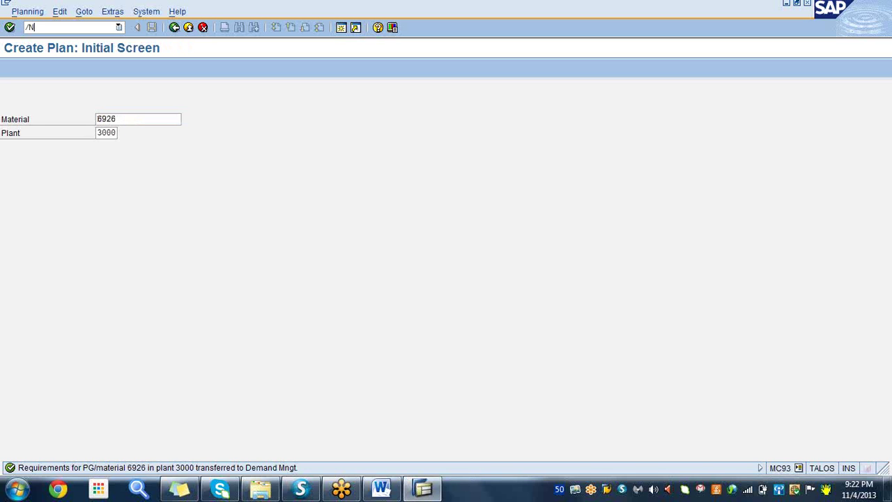
{"action": "type", "text": "MD63"}
{"action": "key", "text": "Return"}
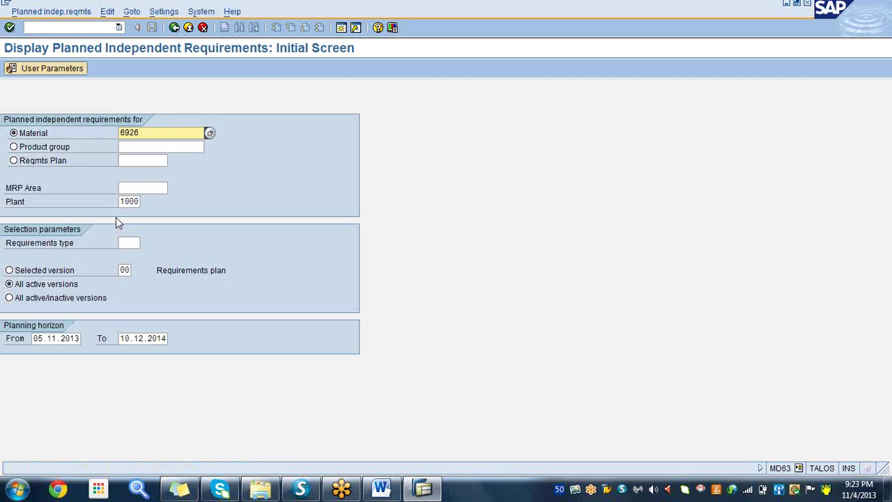
{"action": "left_click", "coordinate": [140, 202]}
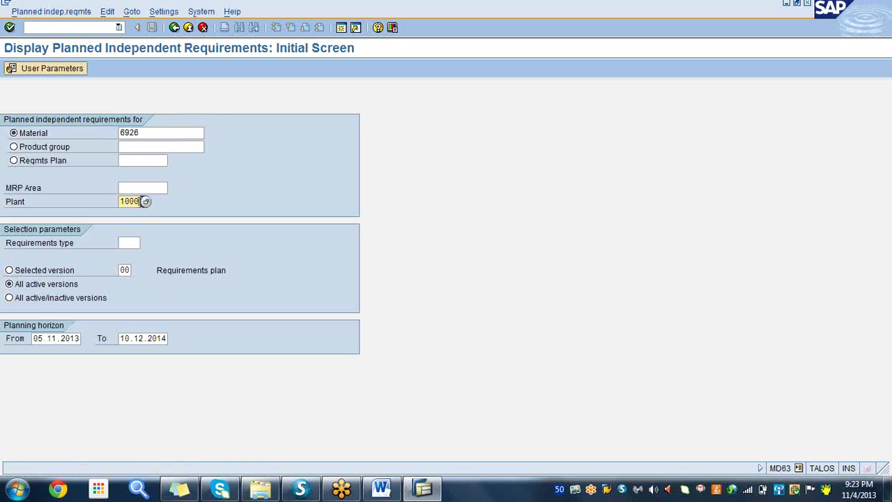
{"action": "key", "text": "BackSpace"}
{"action": "key", "text": "BackSpace"}
{"action": "key", "text": "BackSpace"}
{"action": "key", "text": "BackSpace"}
{"action": "left_click", "coordinate": [131, 215]}
{"action": "left_click", "coordinate": [10, 27]}
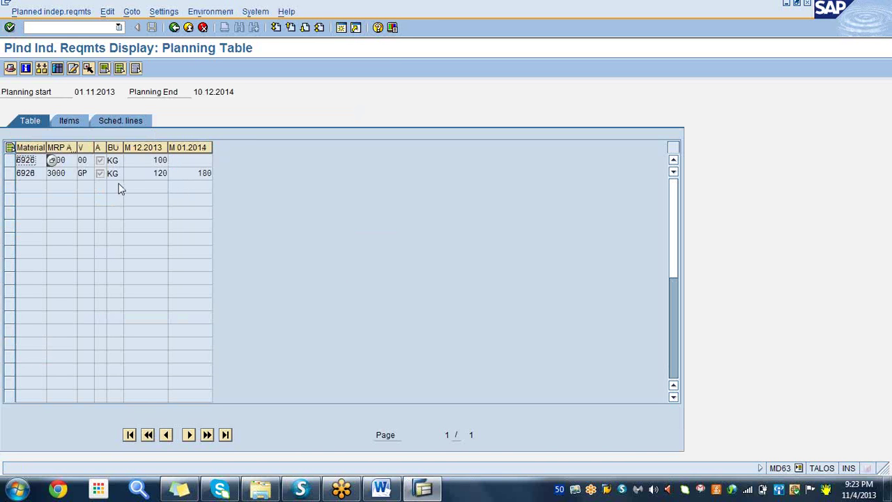
{"action": "left_click", "coordinate": [150, 172]}
- Run /NMD04 to open the stock/requirements list for material 6926
{"action": "left_click", "coordinate": [194, 173]}
{"action": "left_click", "coordinate": [67, 25]}
{"action": "type", "text": "/NMD04"}
{"action": "key", "text": "Return"}
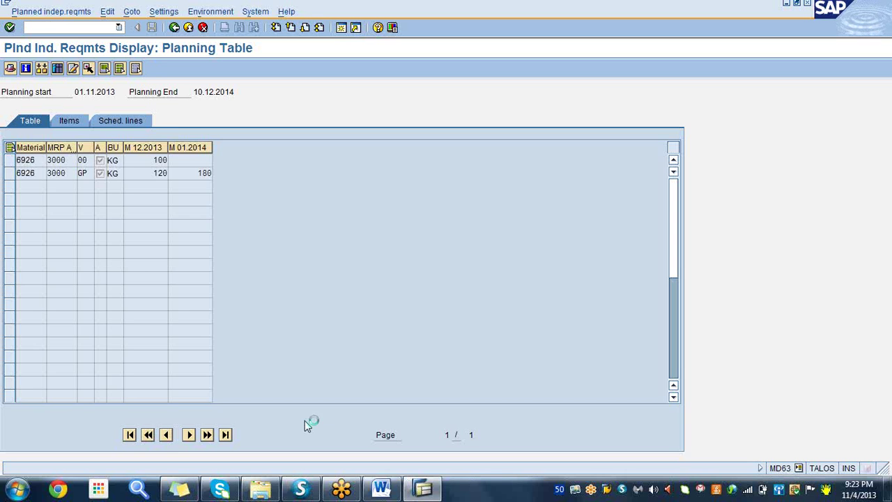
- Add MD04 as step 3 in the Word notes
{"action": "left_click", "coordinate": [387, 492]}
{"action": "key", "text": "Return"}
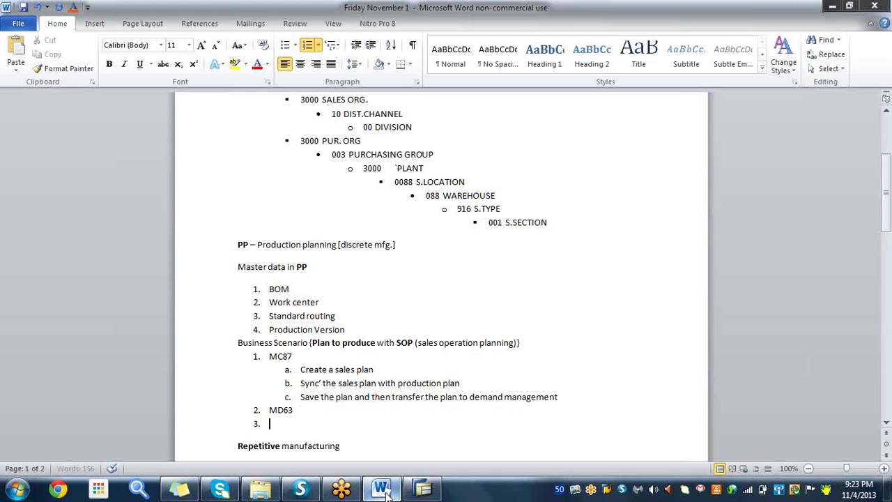
{"action": "type", "text": "MD04"}
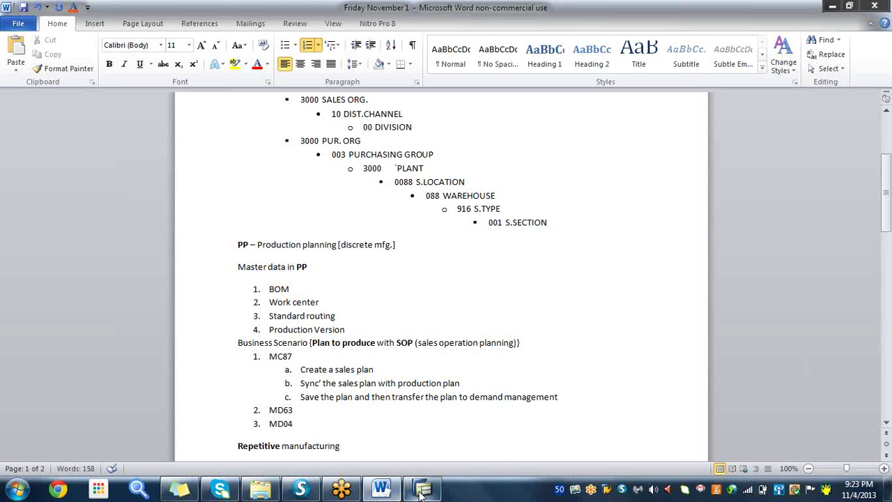
{"action": "left_click", "coordinate": [423, 488]}
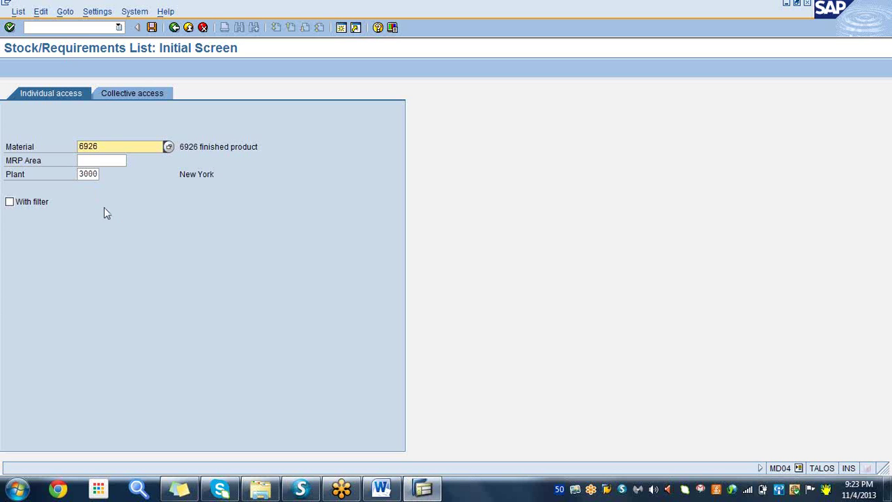
{"action": "left_click", "coordinate": [10, 27]}
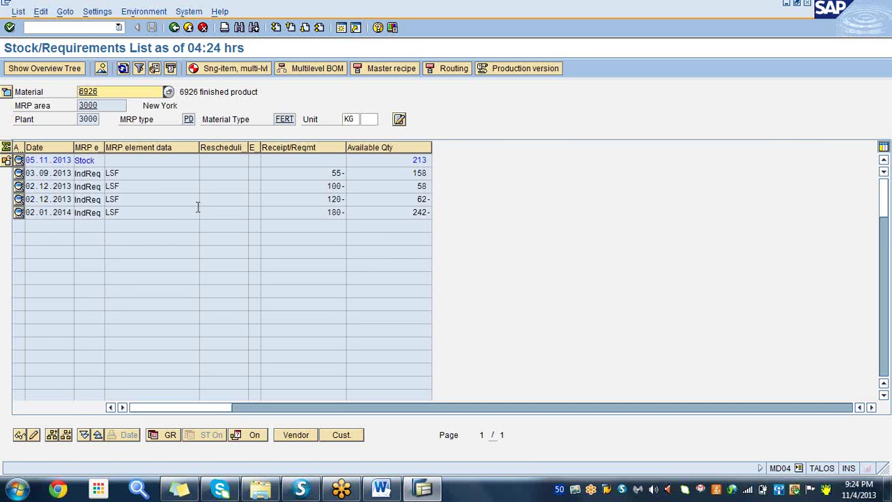
{"action": "left_click", "coordinate": [141, 201]}
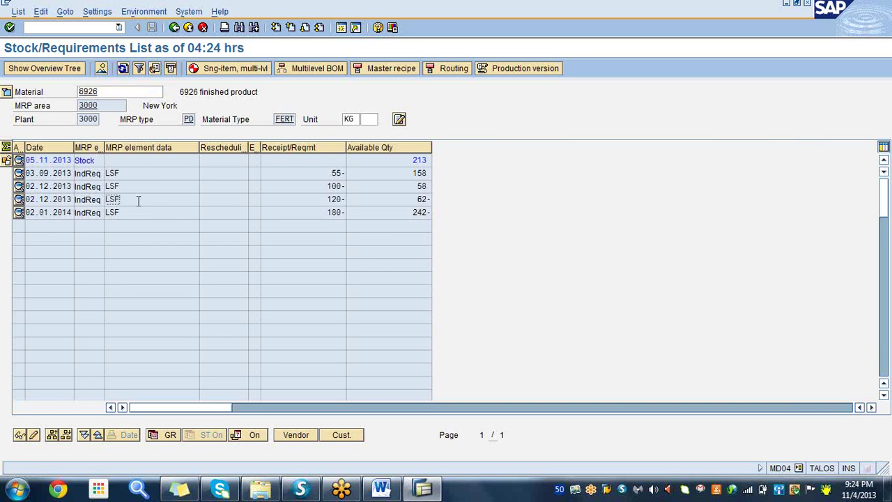
{"action": "left_click", "coordinate": [316, 199]}
{"action": "left_click", "coordinate": [328, 212]}
{"action": "mouse_move", "coordinate": [421, 493]}
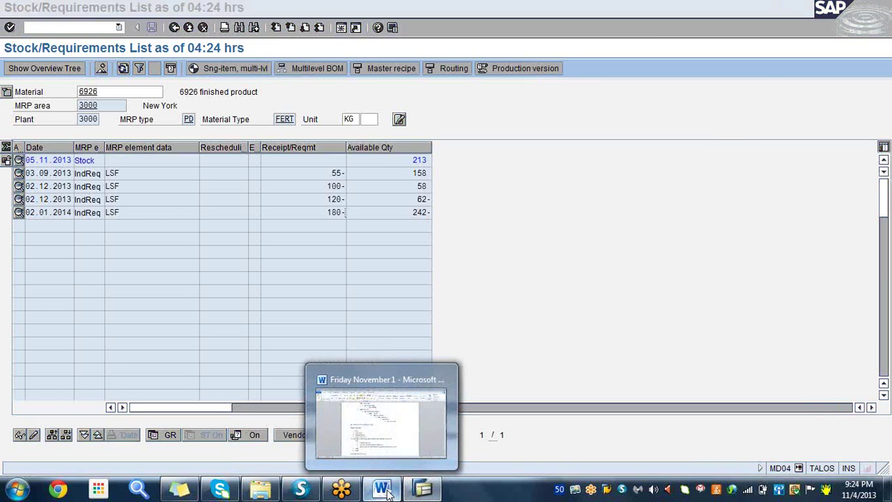
- Add MD02 as step 4 after MD04 in the Word notes
{"action": "left_click", "coordinate": [387, 492]}
{"action": "key", "text": "Return"}
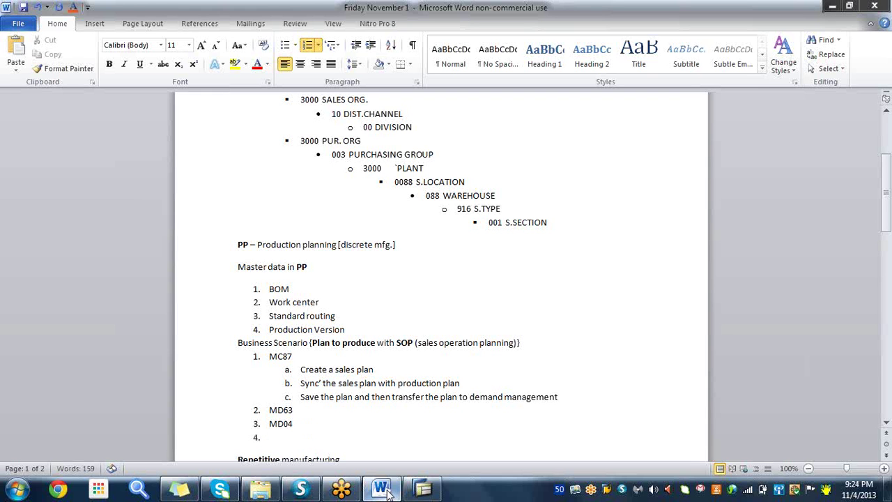
{"action": "type", "text": "MD02"}
{"action": "left_click", "coordinate": [355, 367]}
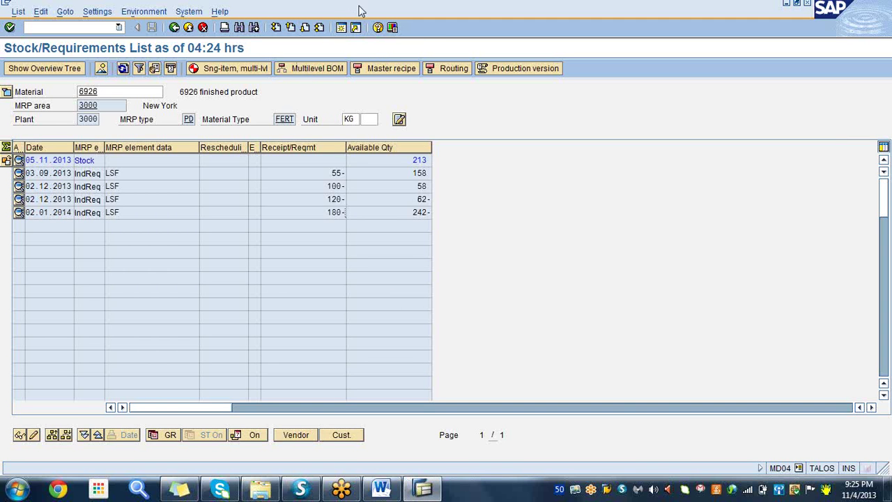
- Open a second SAP session and set Easy Access to not display the picture
{"action": "left_click", "coordinate": [341, 27]}
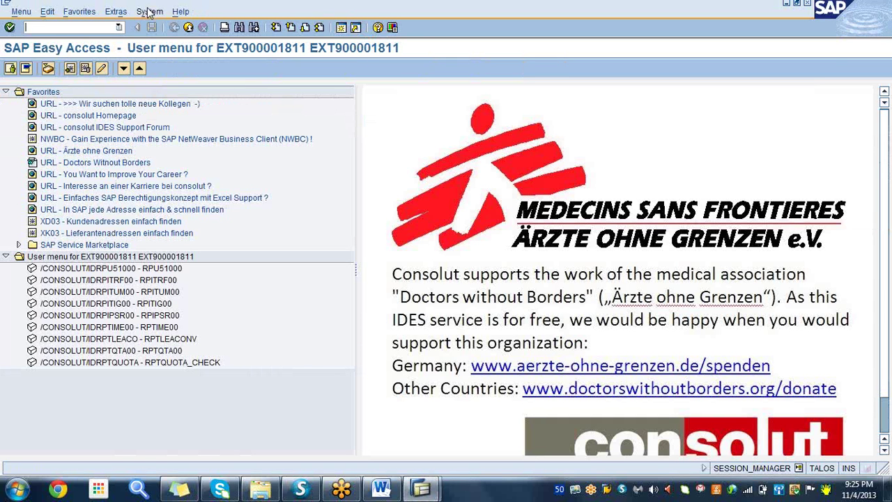
{"action": "left_click", "coordinate": [115, 12]}
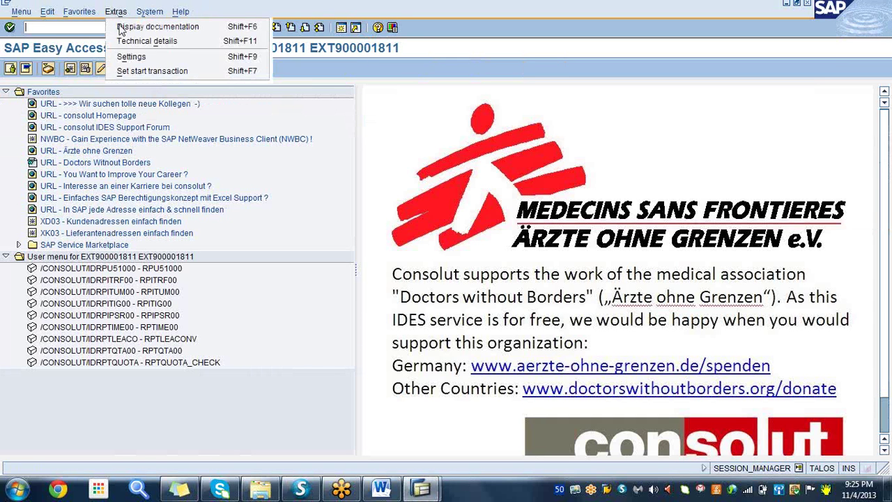
{"action": "left_click", "coordinate": [132, 54]}
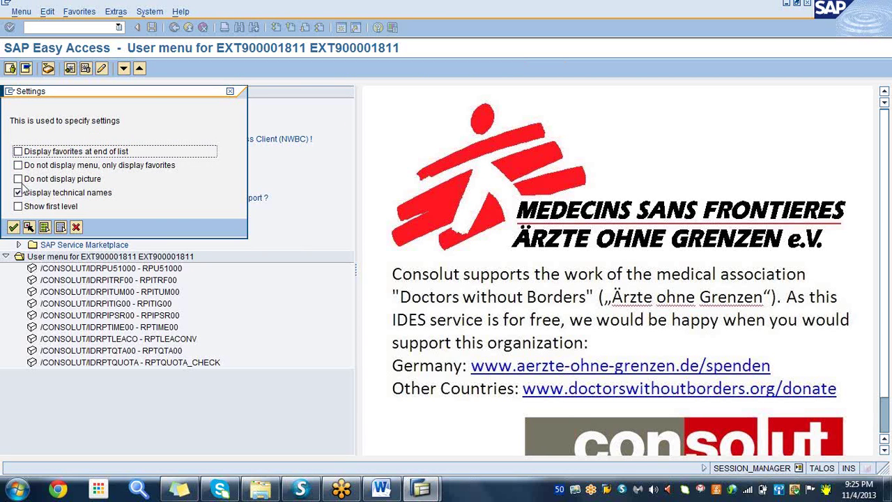
{"action": "left_click", "coordinate": [19, 179]}
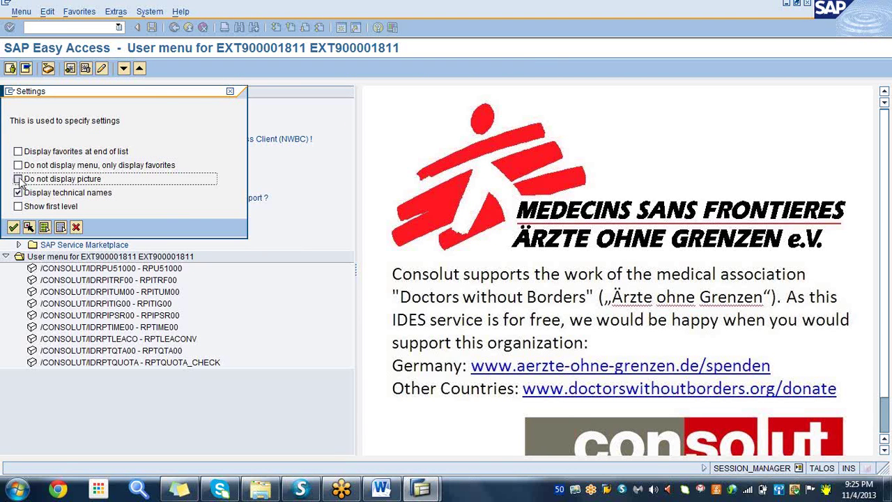
{"action": "left_click", "coordinate": [14, 228]}
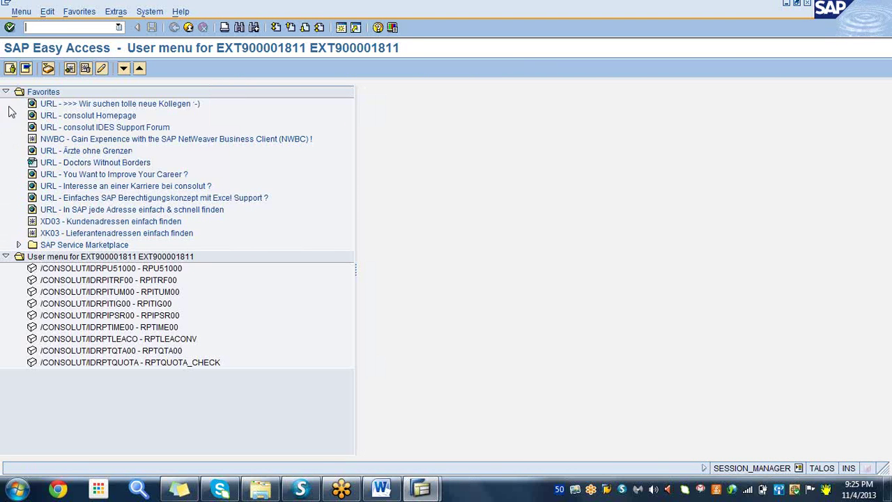
- Collapse the Favorites and User menu folders
{"action": "left_click", "coordinate": [5, 92]}
{"action": "left_click", "coordinate": [5, 103]}
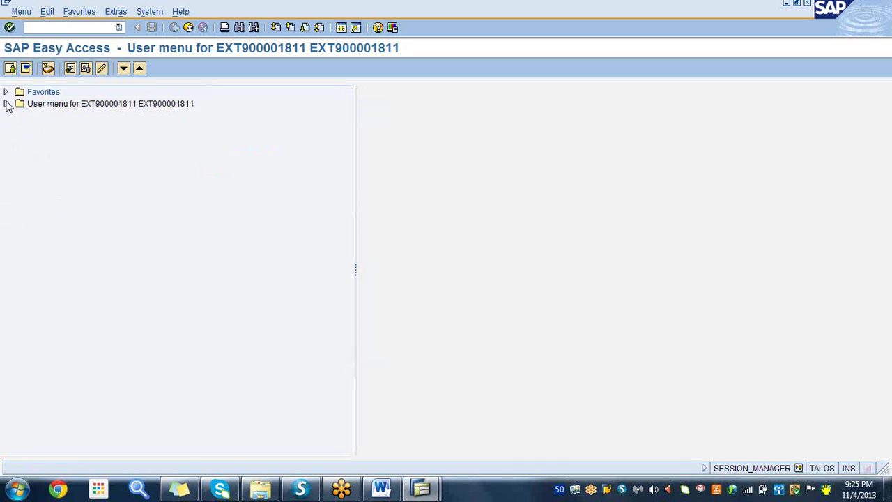
{"action": "left_click", "coordinate": [59, 26]}
- Open MD02 and set Create Purchase Req. to 3, planned orders
{"action": "type", "text": "MD02"}
{"action": "key", "text": "Return"}
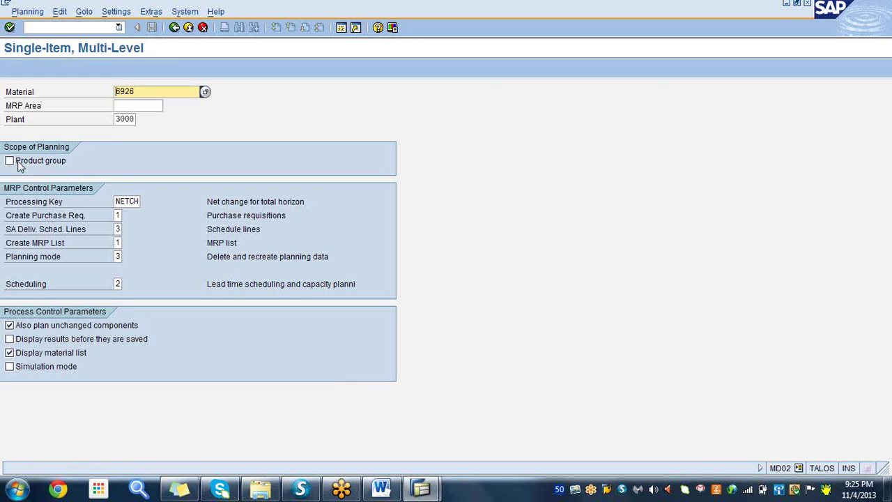
{"action": "left_click", "coordinate": [120, 215]}
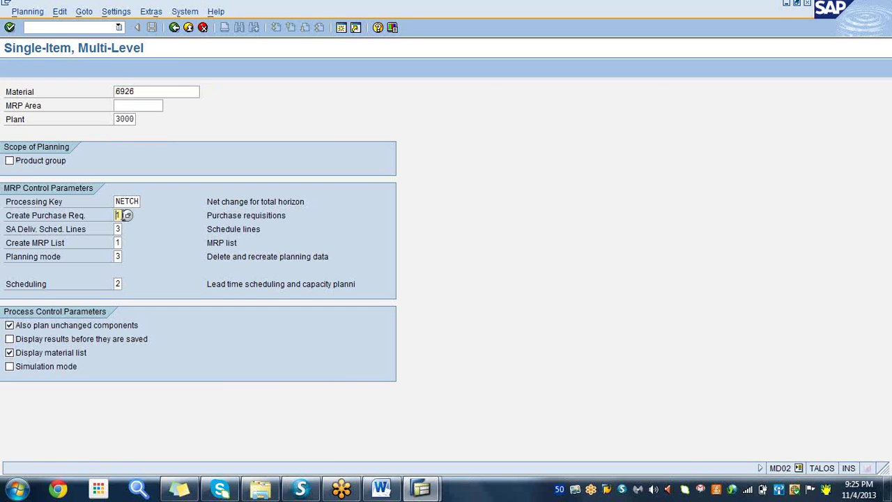
{"action": "left_click", "coordinate": [128, 216]}
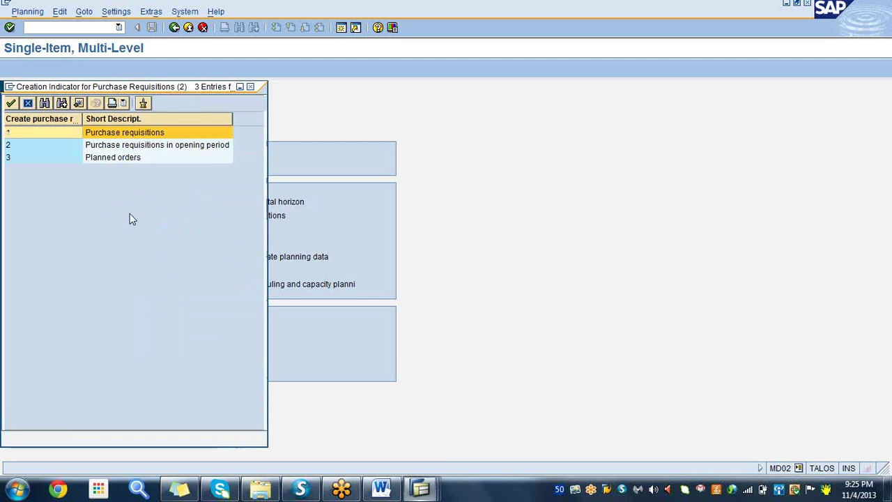
{"action": "left_click", "coordinate": [105, 157]}
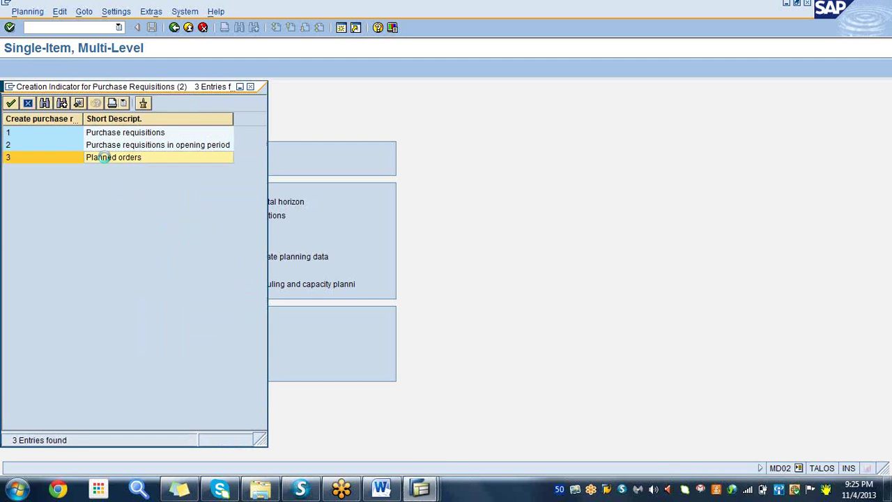
{"action": "double_click", "coordinate": [104, 156]}
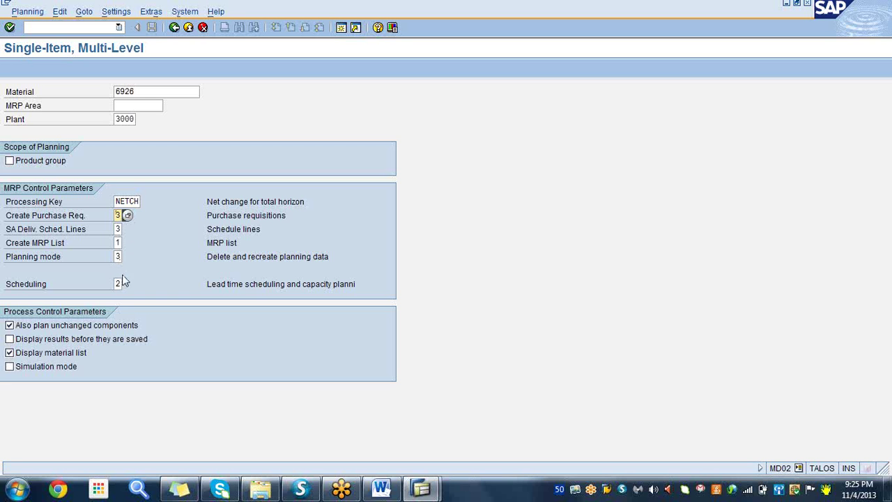
- Enable Display results before they are saved and run planning for 6926, plant 3000
{"action": "left_click", "coordinate": [9, 339]}
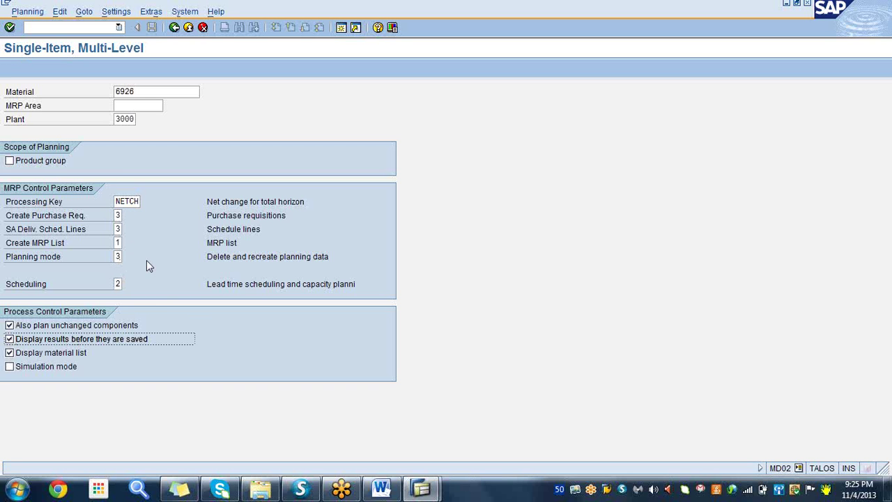
{"action": "left_click", "coordinate": [10, 28]}
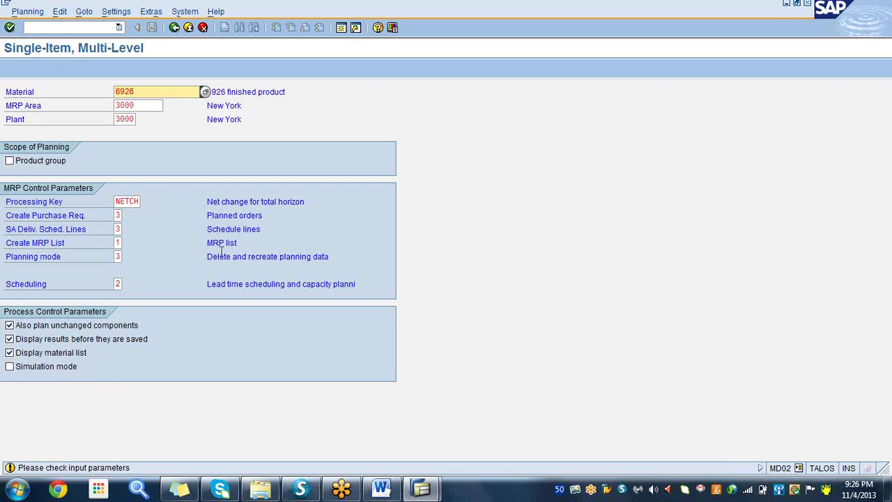
{"action": "left_click", "coordinate": [229, 92]}
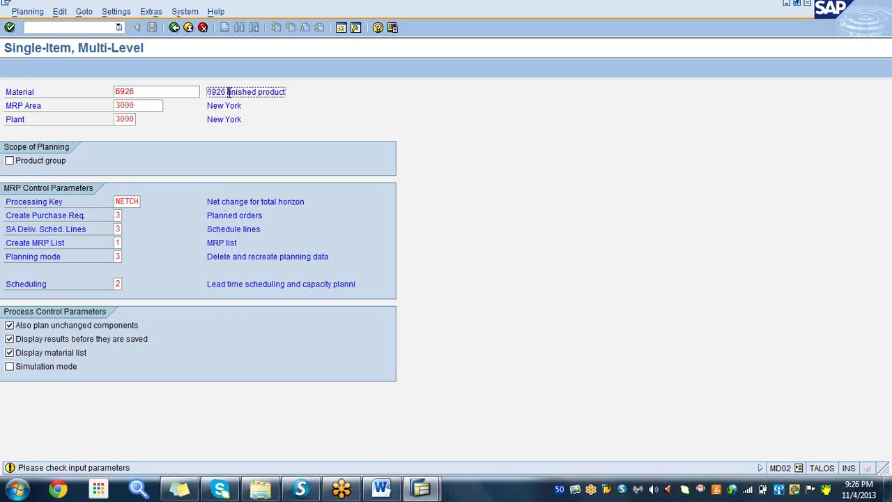
{"action": "left_click", "coordinate": [10, 27]}
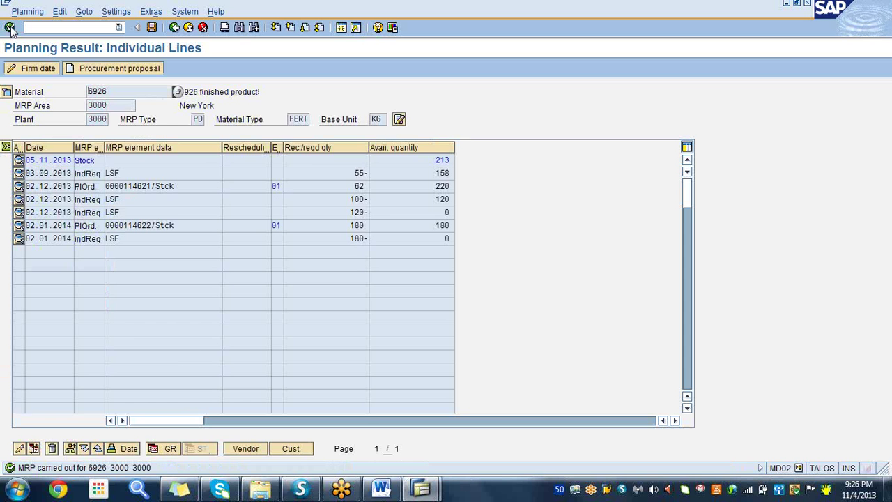
- Save material 6926's planning result, stopping next at component 6925
{"action": "left_click", "coordinate": [227, 94]}
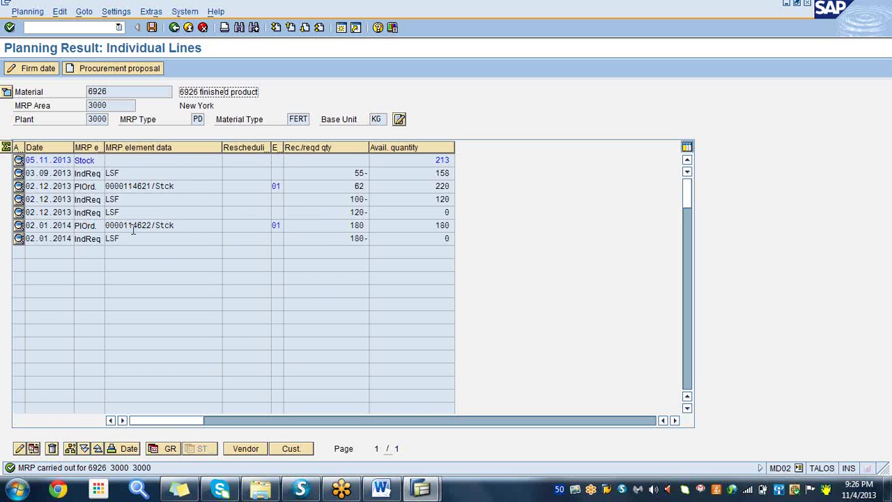
{"action": "left_click", "coordinate": [150, 30]}
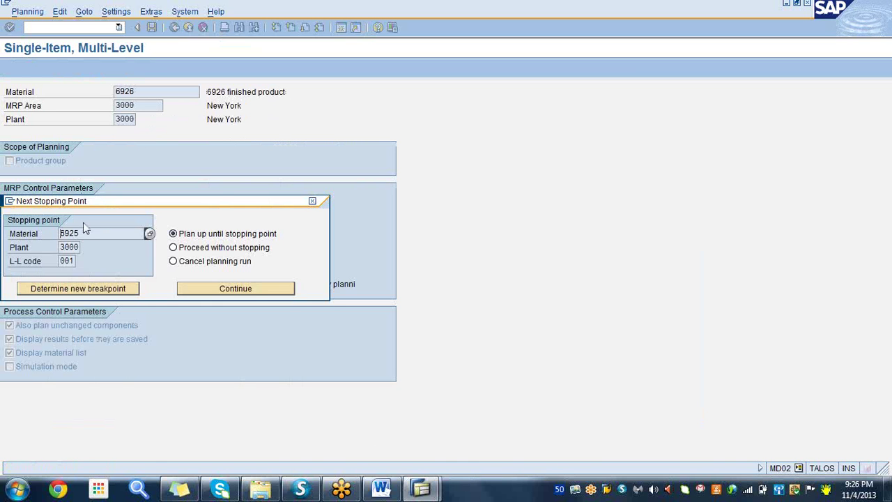
- Continue the MD02 run to raw material 6925, save its planning result, and return to Word
{"action": "left_click", "coordinate": [242, 291]}
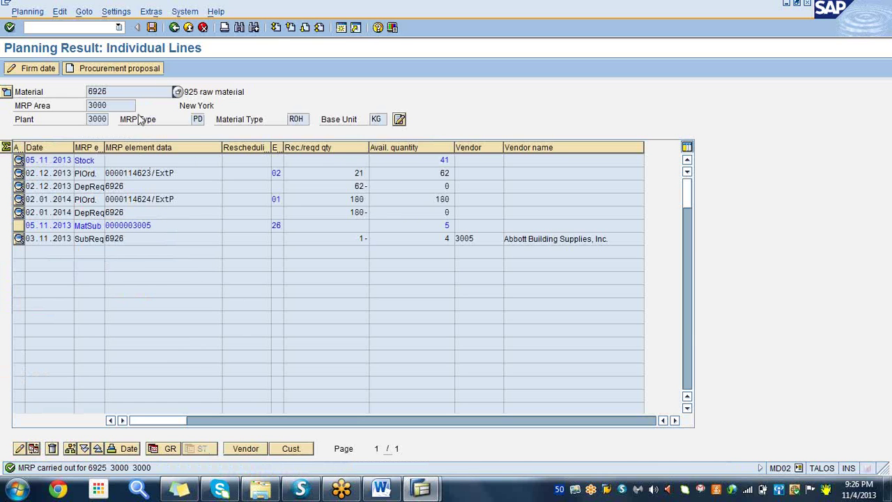
{"action": "left_click", "coordinate": [234, 95]}
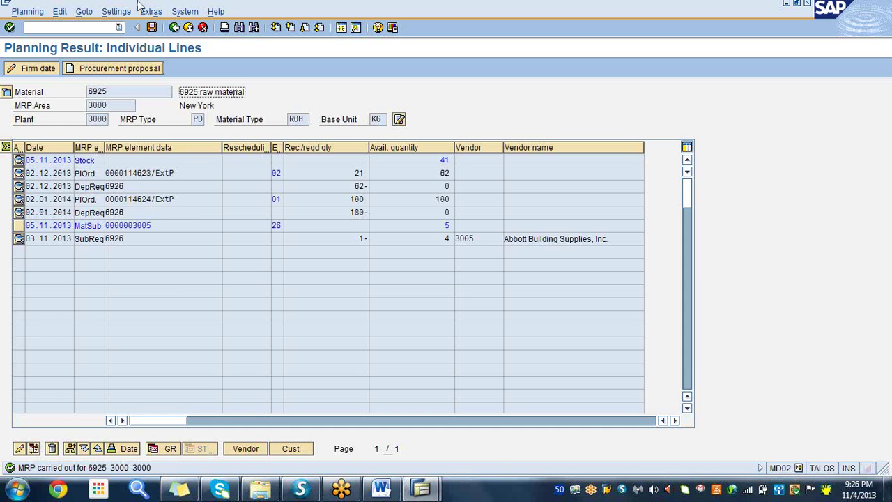
{"action": "left_click", "coordinate": [152, 28]}
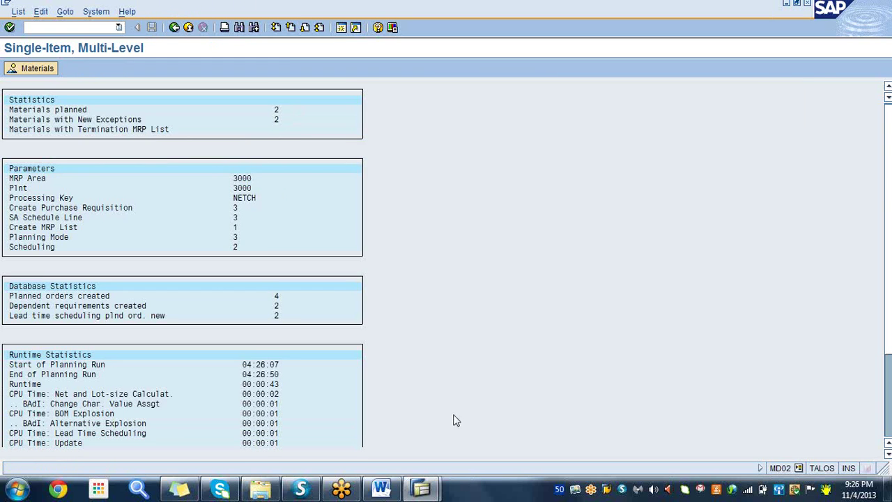
{"action": "left_click", "coordinate": [384, 489]}
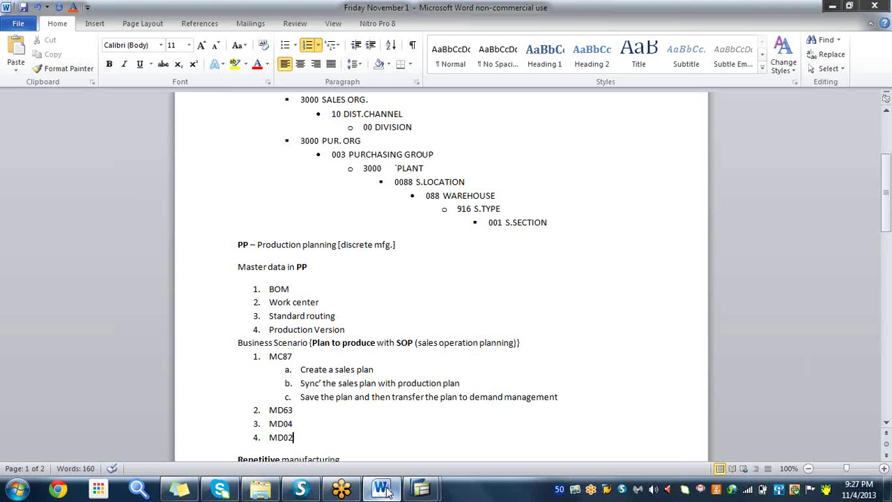
- Add note item 5, 'Procure raw material - MD04 of 6925', then bring SAP back
{"action": "key", "text": "Return"}
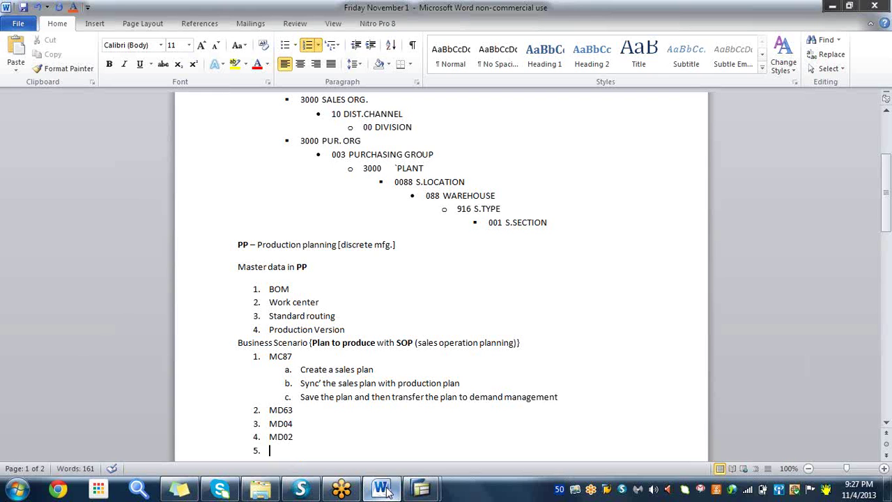
{"action": "type", "text": "Procure raw materi"}
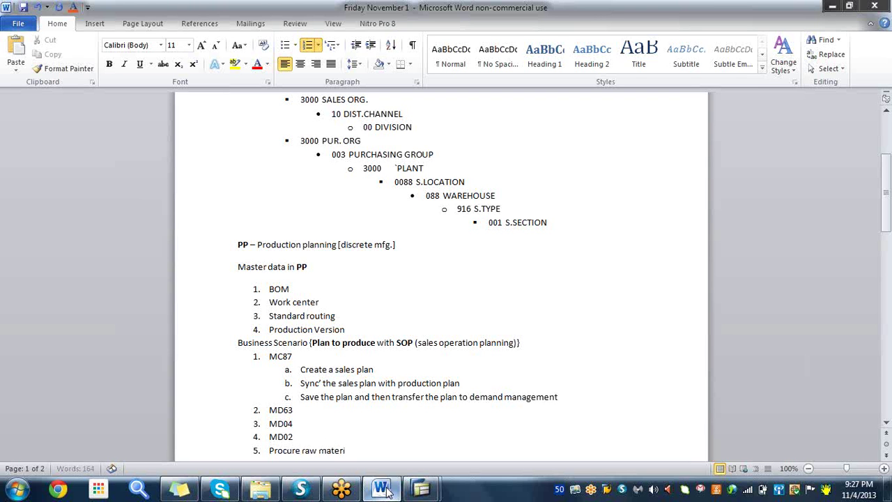
{"action": "type", "text": "al"}
{"action": "type", "text": " -"}
{"action": "type", "text": " MD"}
{"action": "type", "text": "04 "}
{"action": "type", "text": "O"}
{"action": "key", "text": "BackSpace"}
{"action": "key", "text": "BackSpace"}
{"action": "type", "text": "of"}
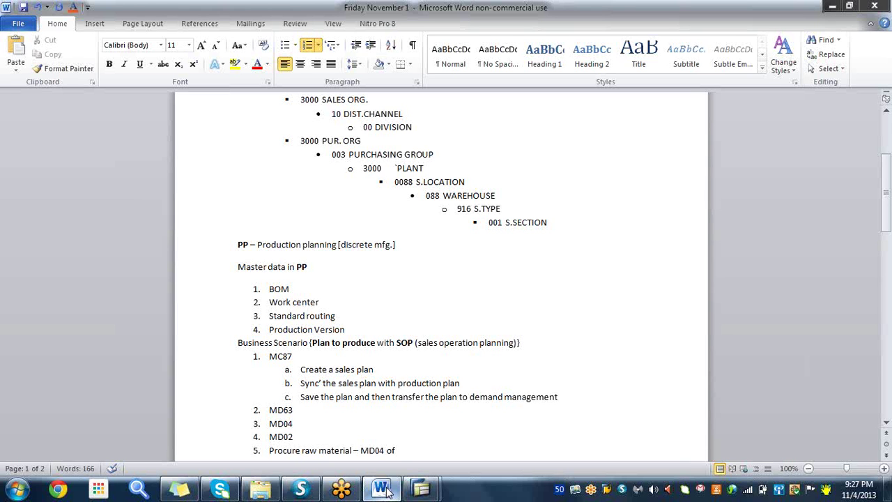
{"action": "type", "text": "6925"}
{"action": "mouse_move", "coordinate": [422, 490]}
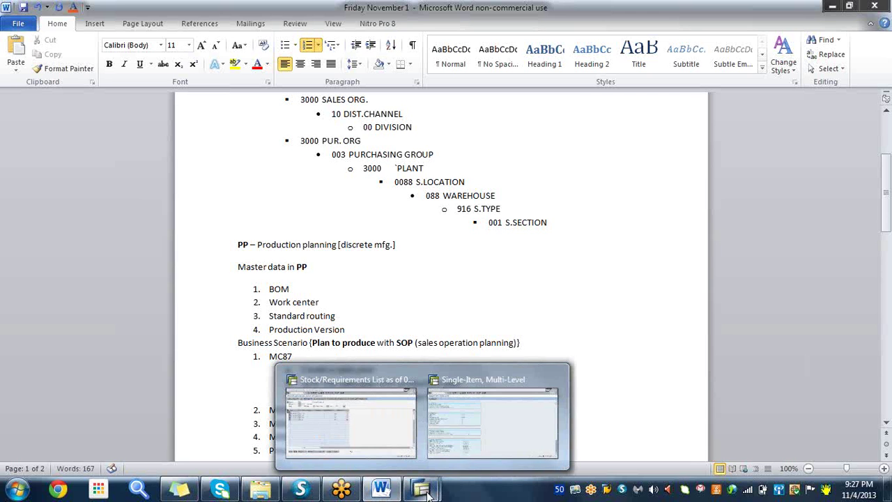
{"action": "left_click", "coordinate": [456, 440]}
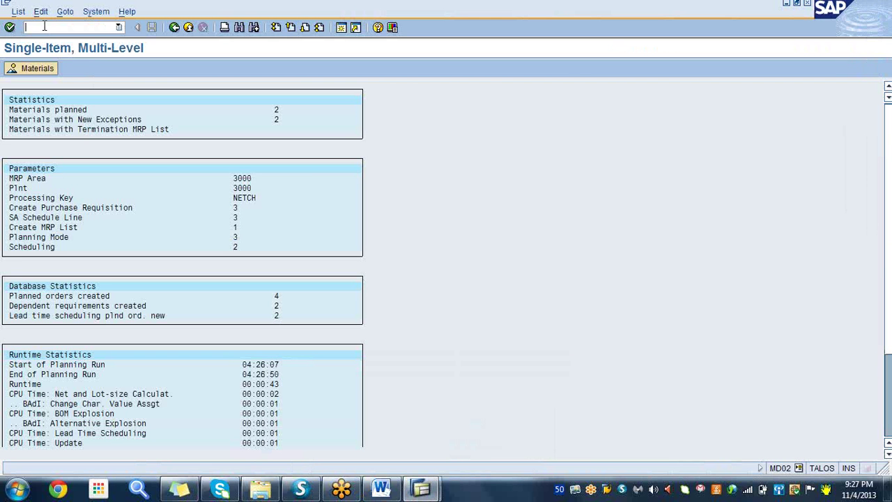
{"action": "type", "text": "/nmd04"}
{"action": "key", "text": "Return"}
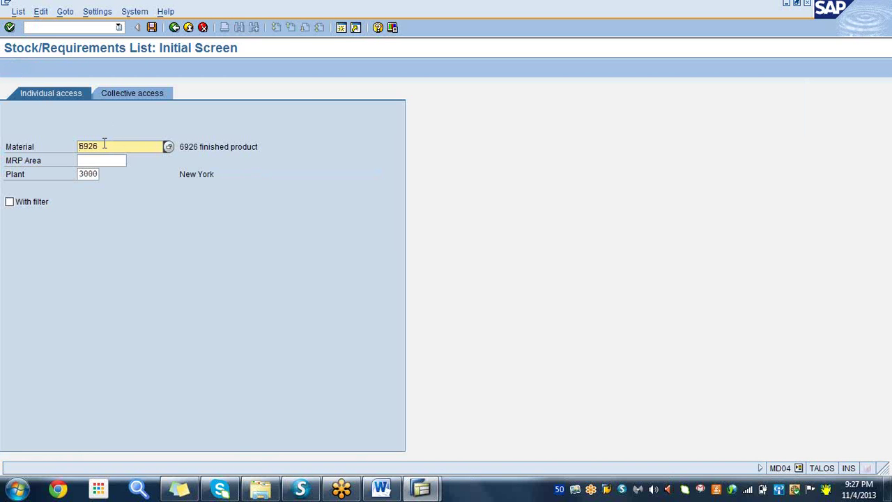
{"action": "key", "text": "BackSpace"}
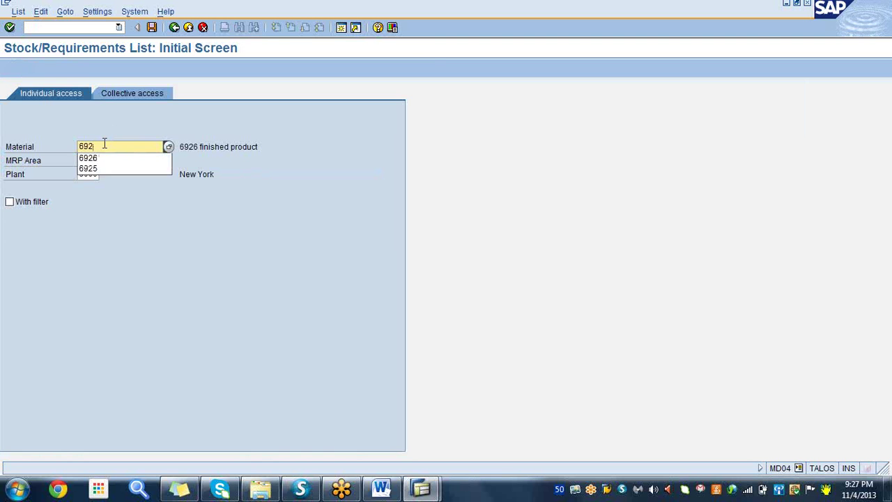
{"action": "type", "text": "5"}
{"action": "key", "text": "Return"}
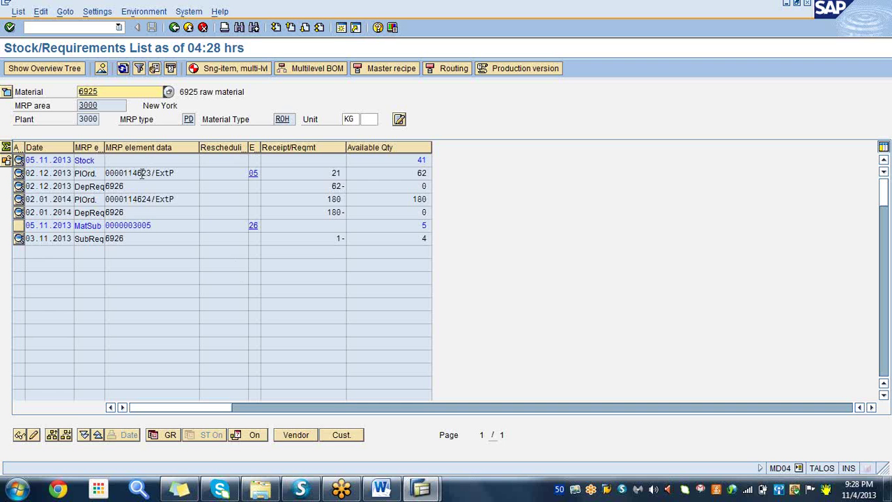
{"action": "double_click", "coordinate": [134, 172]}
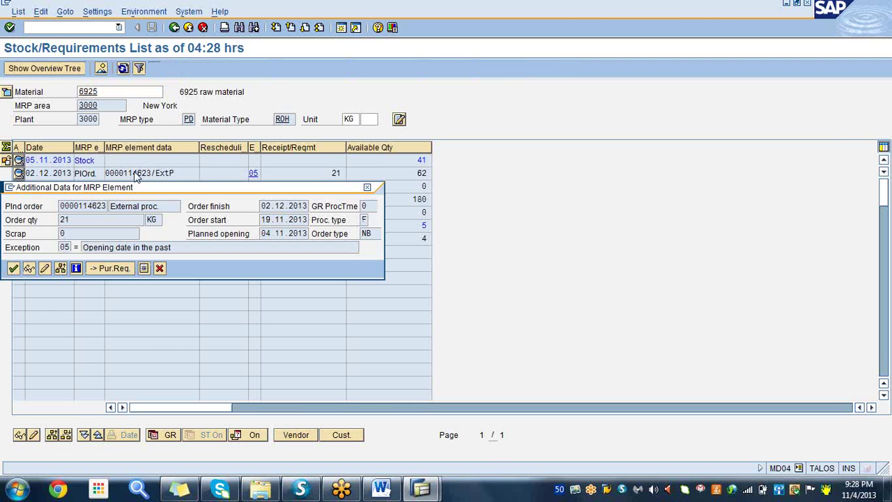
- Convert planned order 114623 to a purchase requisition with storage location 0001 and fixed vendor 3005, then save
{"action": "left_click", "coordinate": [117, 269]}
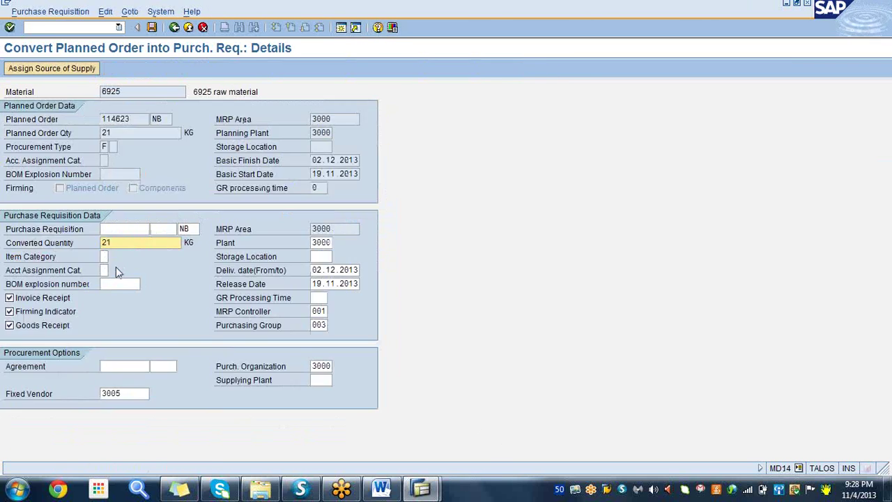
{"action": "left_click", "coordinate": [320, 257]}
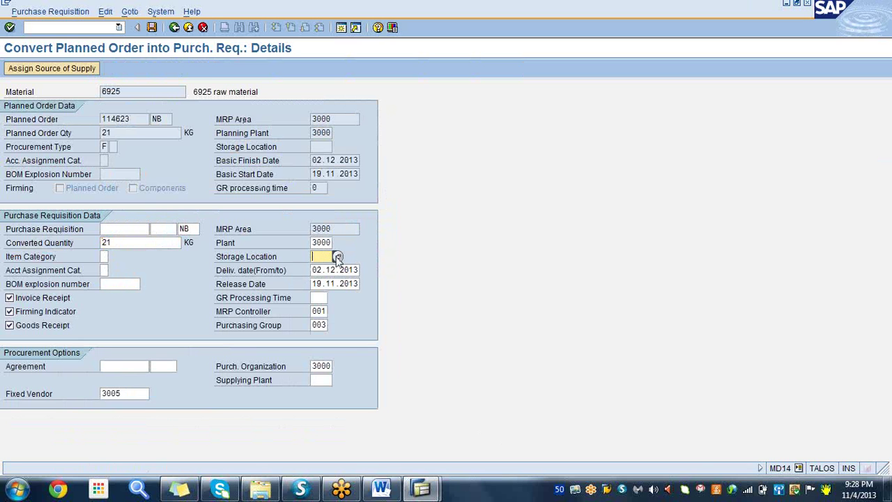
{"action": "left_click", "coordinate": [338, 257]}
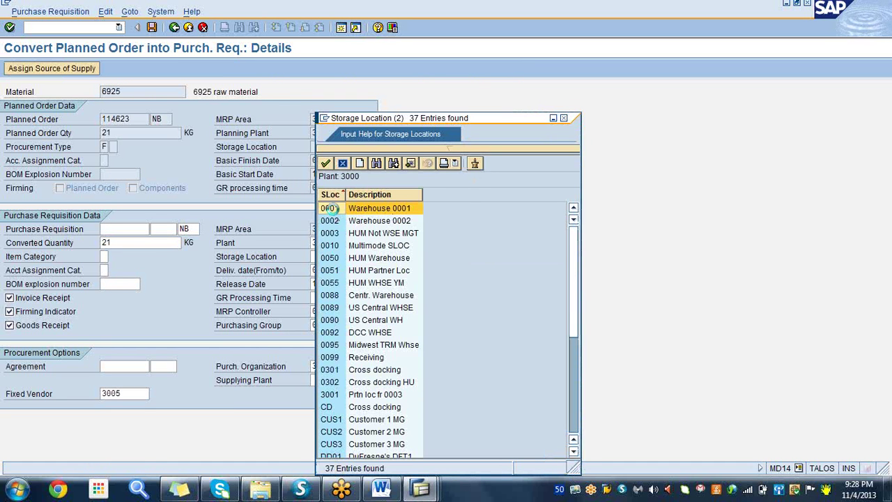
{"action": "double_click", "coordinate": [334, 209]}
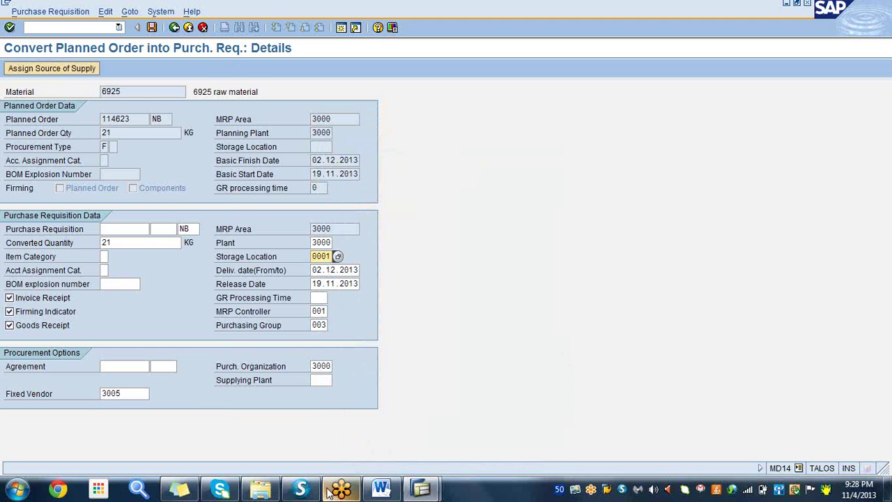
{"action": "left_click", "coordinate": [139, 394]}
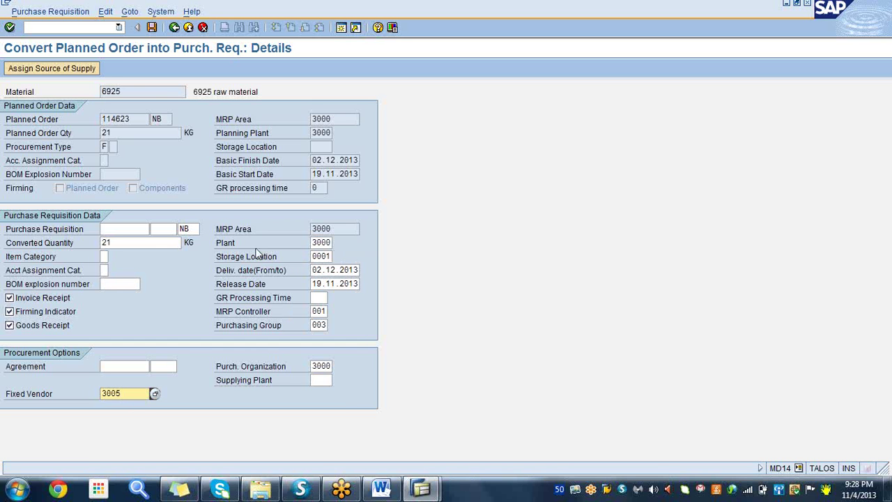
{"action": "left_click", "coordinate": [151, 28]}
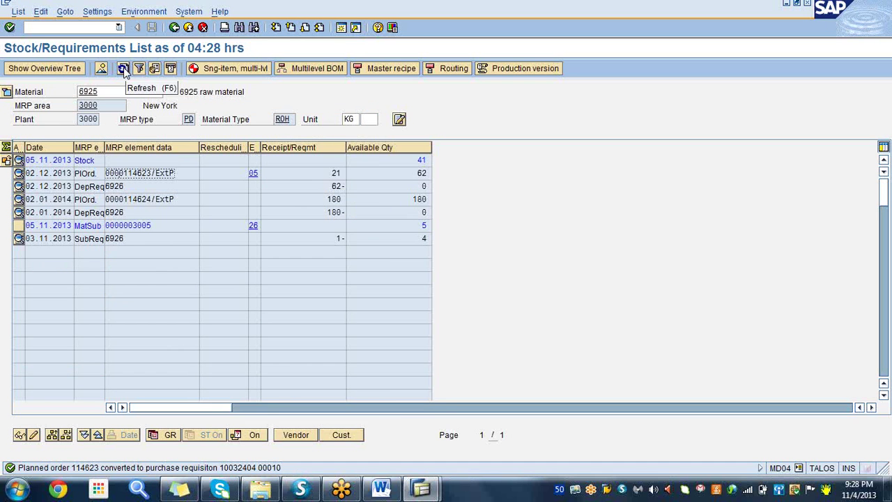
{"action": "left_click", "coordinate": [123, 71]}
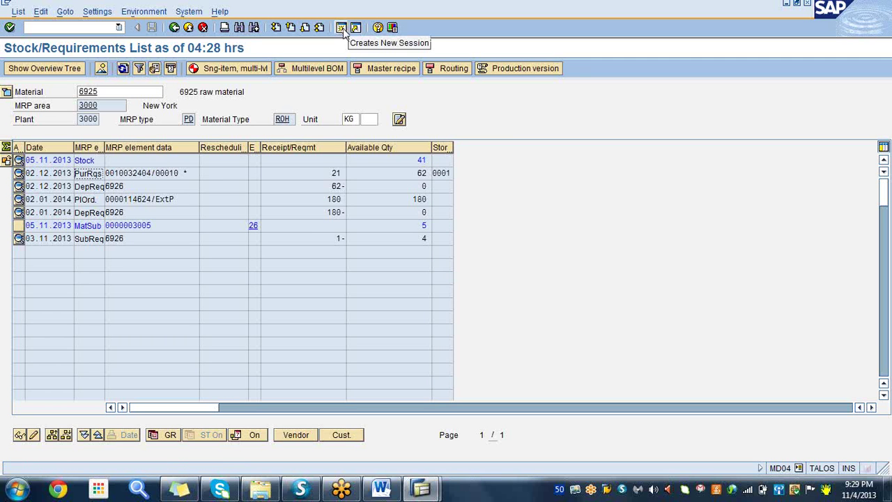
{"action": "left_click", "coordinate": [137, 174]}
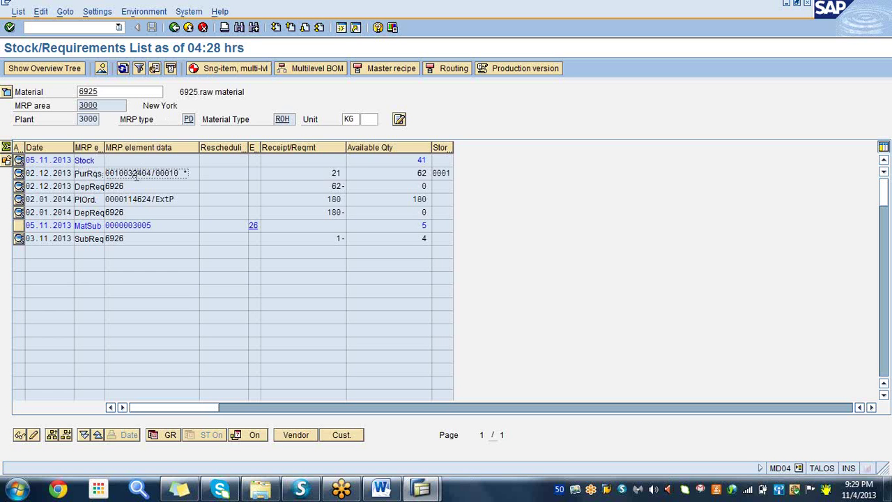
{"action": "left_click", "coordinate": [340, 30]}
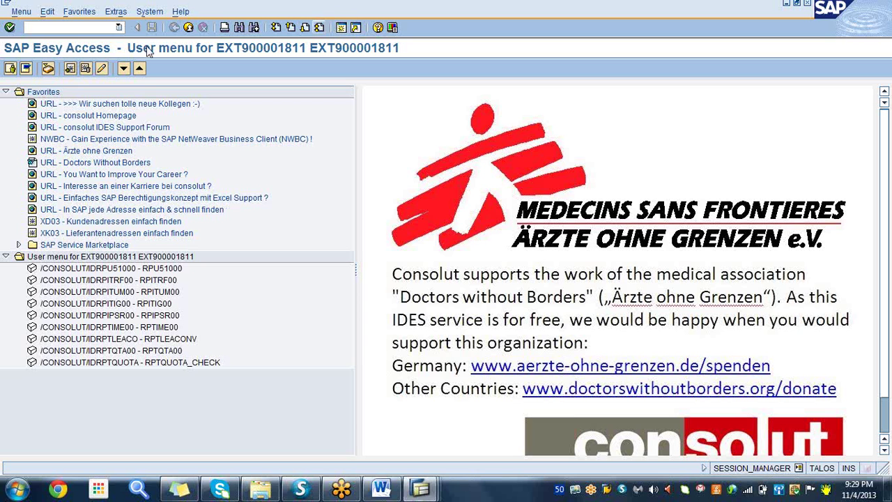
{"action": "type", "text": "me55"}
{"action": "key", "text": "Return"}
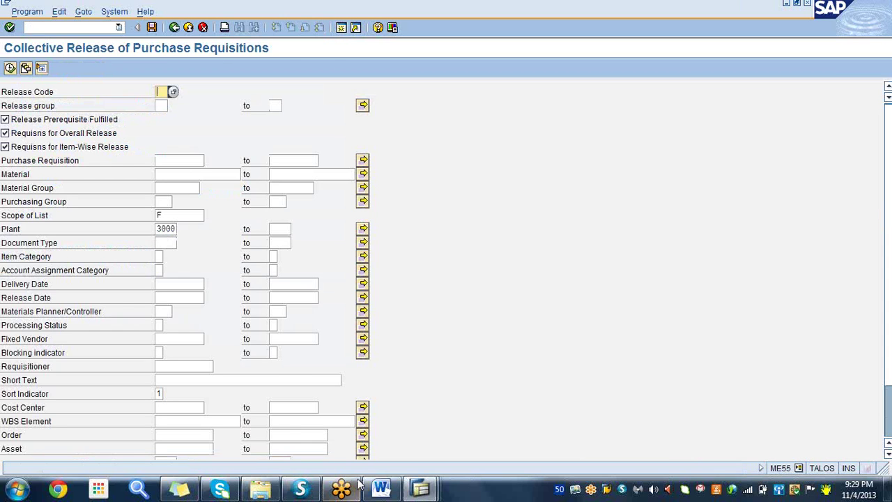
{"action": "left_click", "coordinate": [380, 488]}
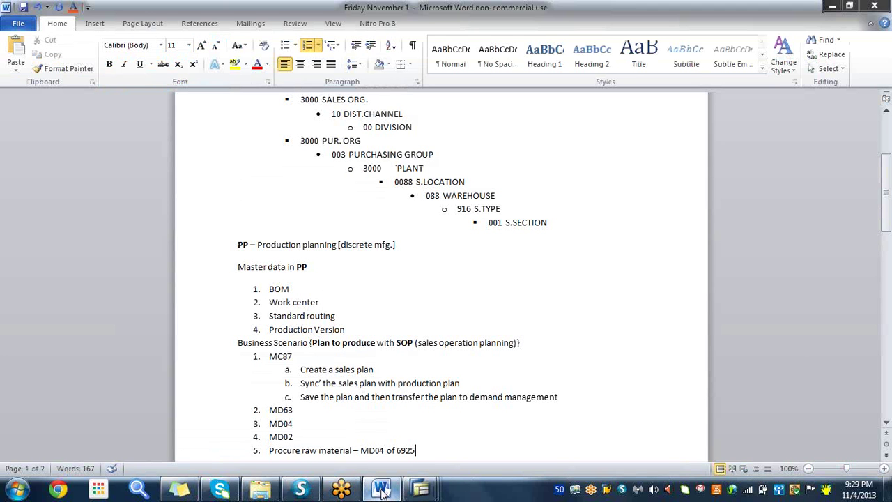
- Extend item 5 with 'Convert planned order in to purchase requisition', add item 6 'MD55' and an empty item 7
{"action": "type", "text": ": "}
{"action": "type", "text": "c"}
{"action": "type", "text": "onv"}
{"action": "type", "text": "ert"}
{"action": "key", "text": "shift+F3"}
{"action": "type", "text": "planne"}
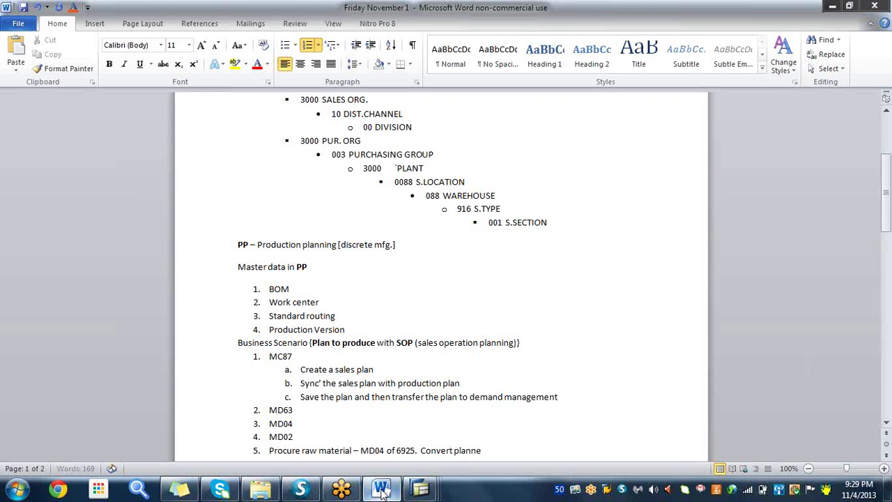
{"action": "type", "text": "d order in to purchase"}
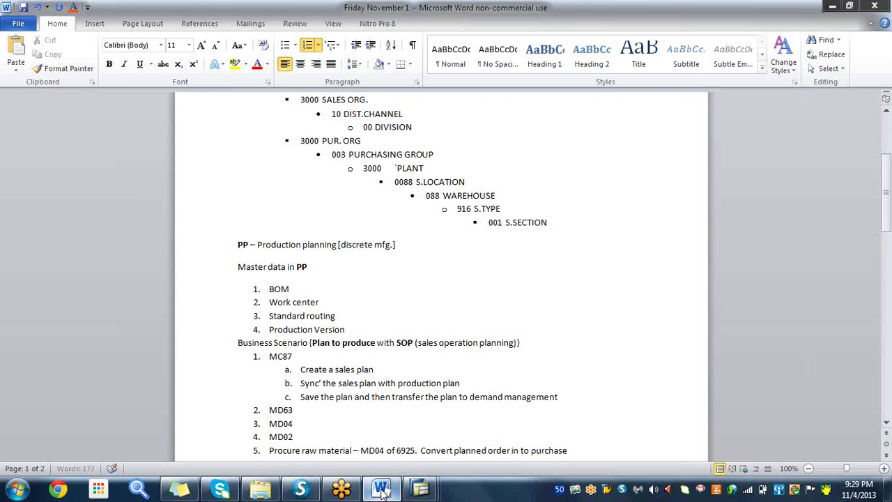
{"action": "type", "text": " requisition"}
{"action": "key", "text": "Return"}
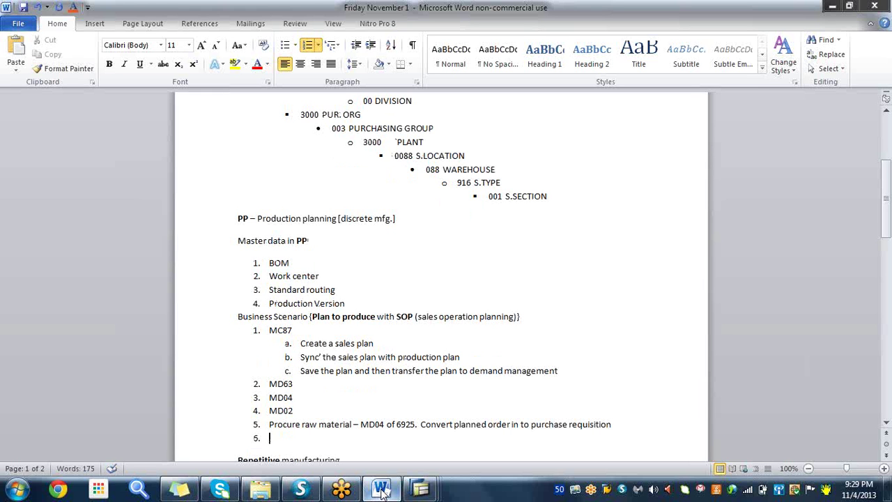
{"action": "type", "text": "MD55"}
{"action": "key", "text": "Return"}
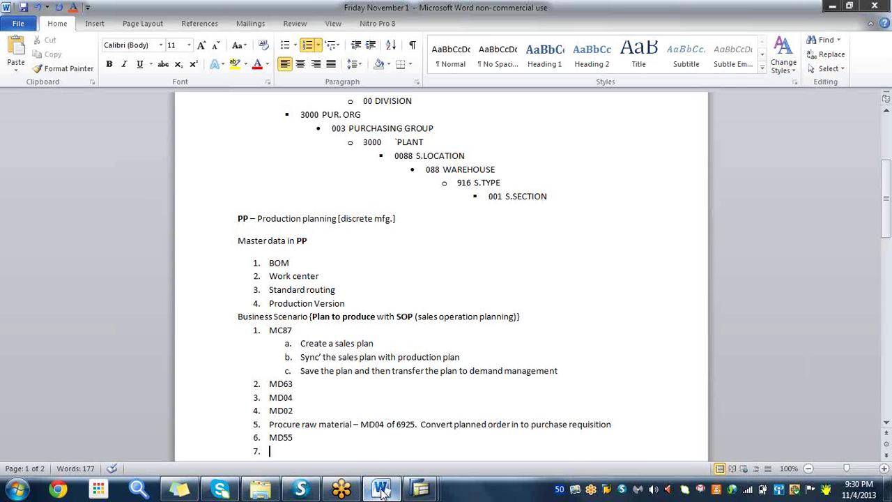
{"action": "mouse_move", "coordinate": [420, 489]}
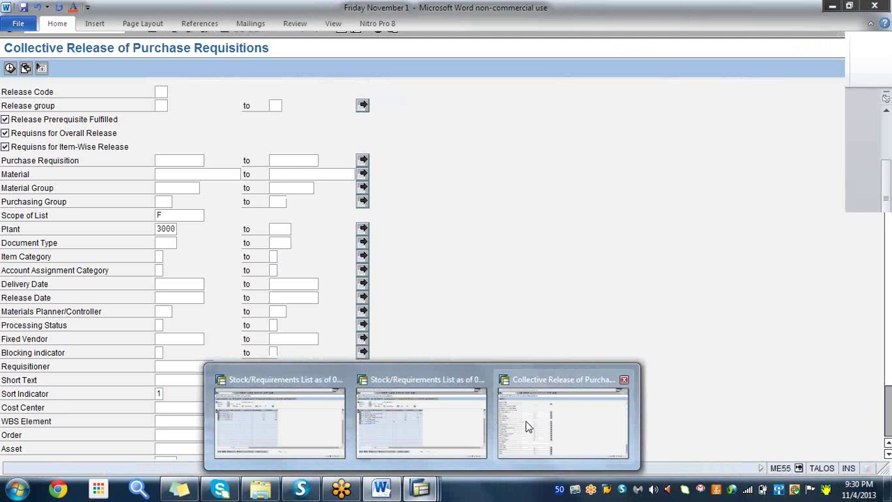
- In ME55, filter by release code and release group RV, then release all listed requisitions
{"action": "left_click", "coordinate": [561, 439]}
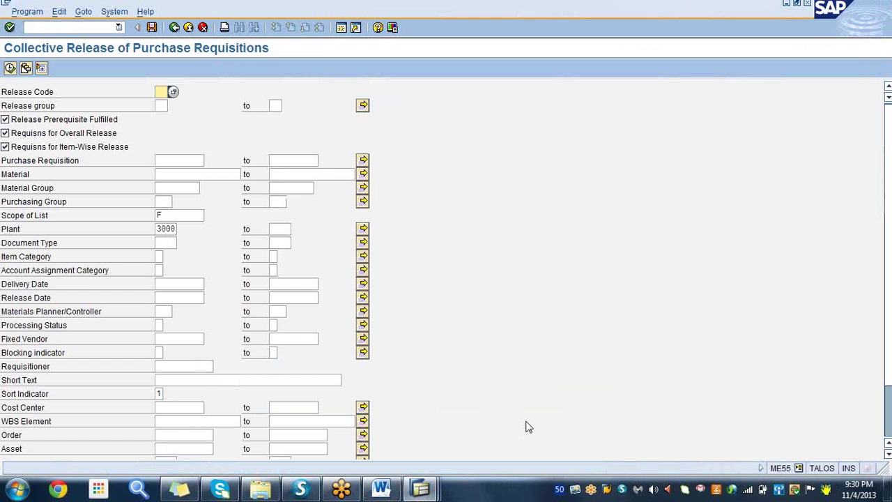
{"action": "left_click", "coordinate": [160, 91]}
{"action": "left_click", "coordinate": [162, 103]}
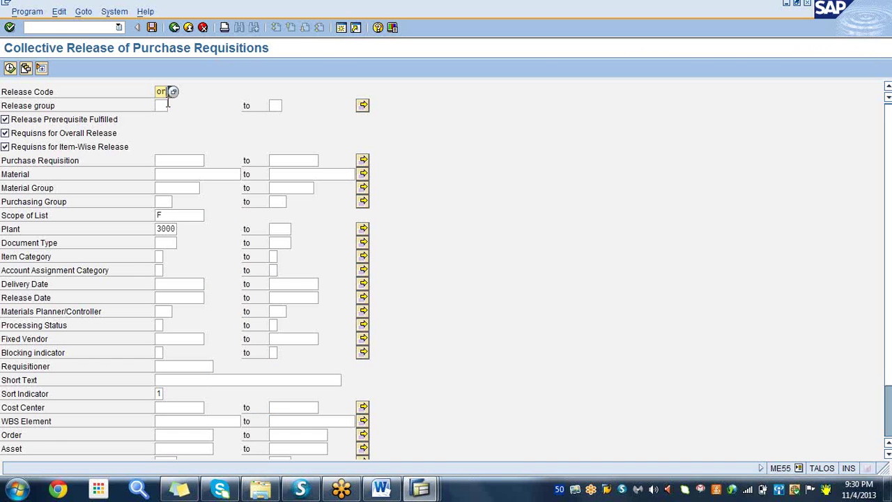
{"action": "left_click", "coordinate": [163, 104]}
{"action": "left_click", "coordinate": [161, 104]}
{"action": "left_click", "coordinate": [163, 119]}
{"action": "left_click", "coordinate": [10, 68]}
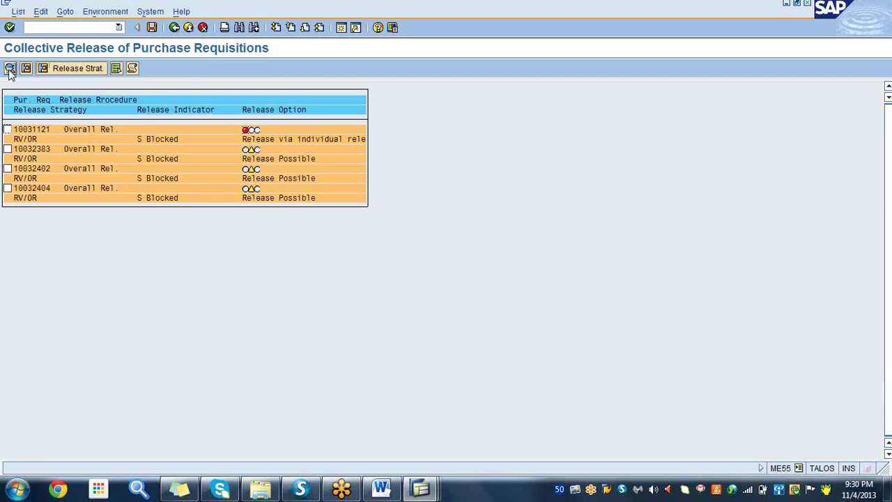
{"action": "left_click", "coordinate": [117, 68]}
{"action": "left_click", "coordinate": [152, 28]}
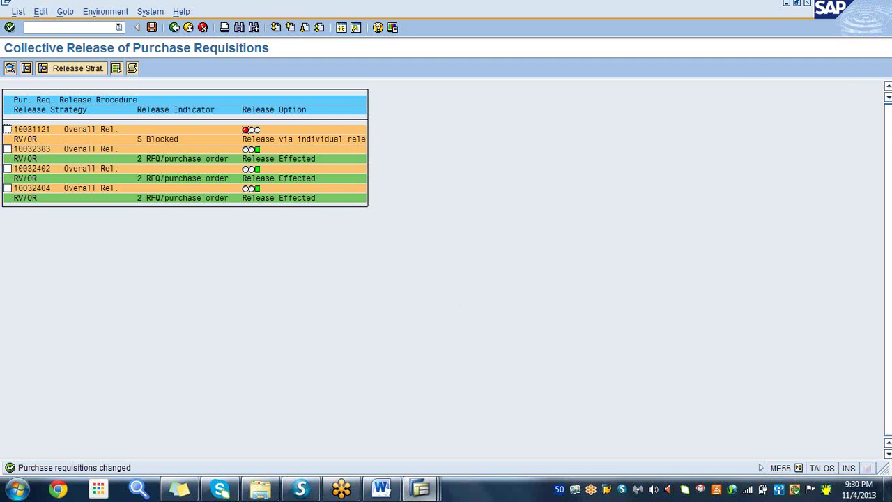
{"action": "left_click", "coordinate": [421, 490]}
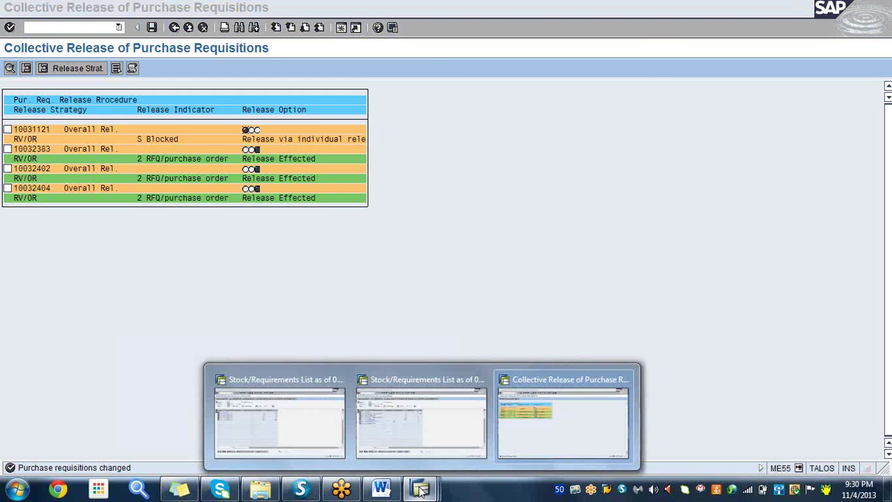
- From the 6925 MD04 list, convert requisition 10032404 into a purchase order for vendor 3005
{"action": "left_click", "coordinate": [253, 428]}
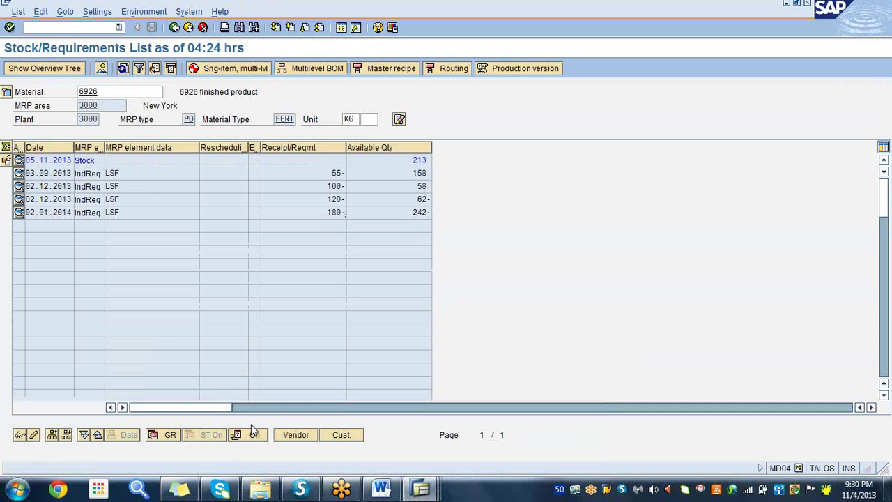
{"action": "left_click", "coordinate": [422, 490]}
{"action": "left_click", "coordinate": [401, 426]}
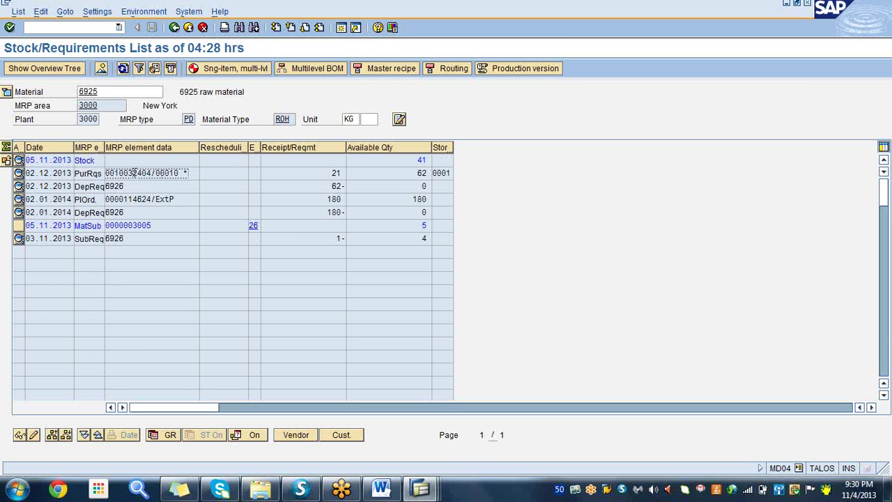
{"action": "left_click", "coordinate": [134, 172]}
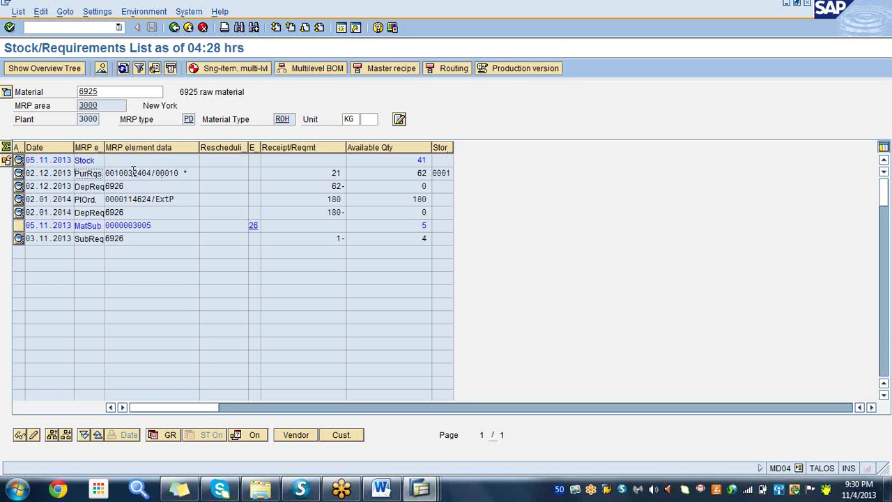
{"action": "double_click", "coordinate": [134, 172]}
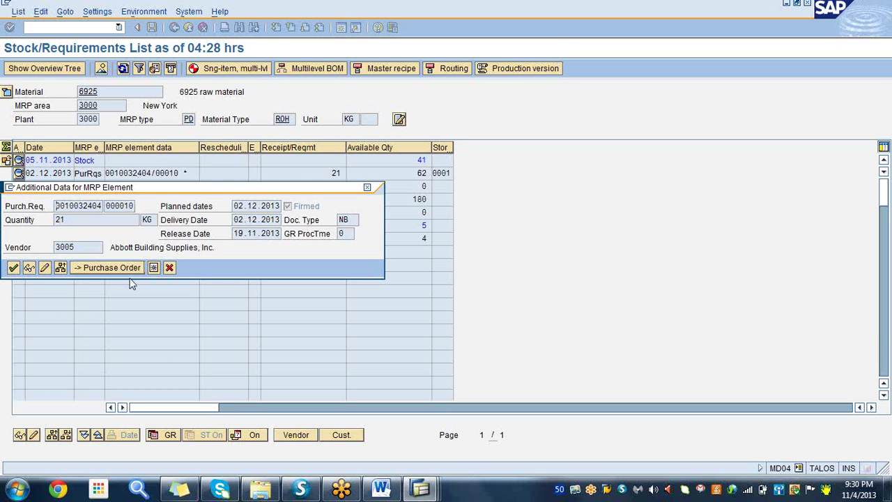
{"action": "left_click", "coordinate": [125, 269]}
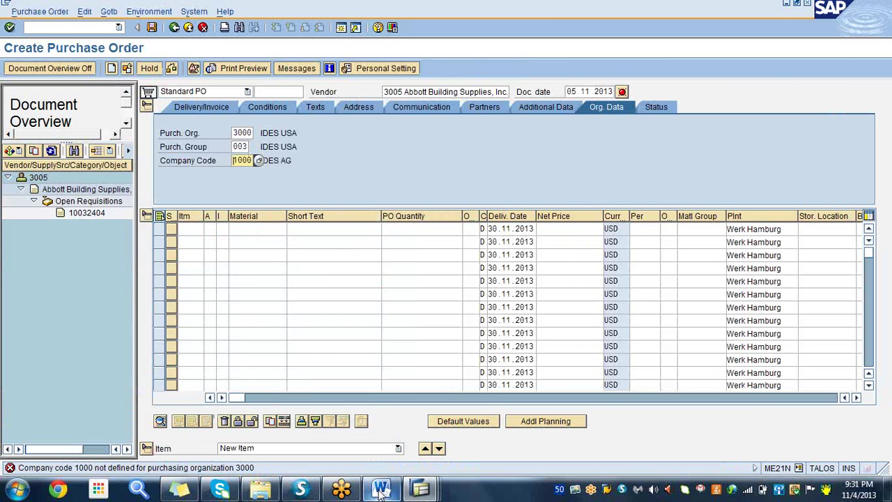
- Bring the Word notes document to the front
{"action": "left_click", "coordinate": [381, 489]}
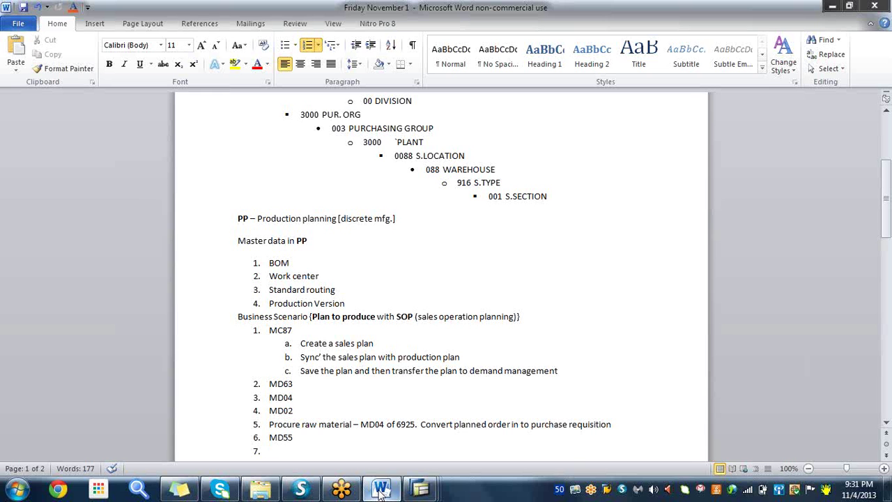
- Write item 7 as 'Convert purchase requisition in to PO. MD04' and begin an empty item 8
{"action": "type", "text": "Convert purchse"}
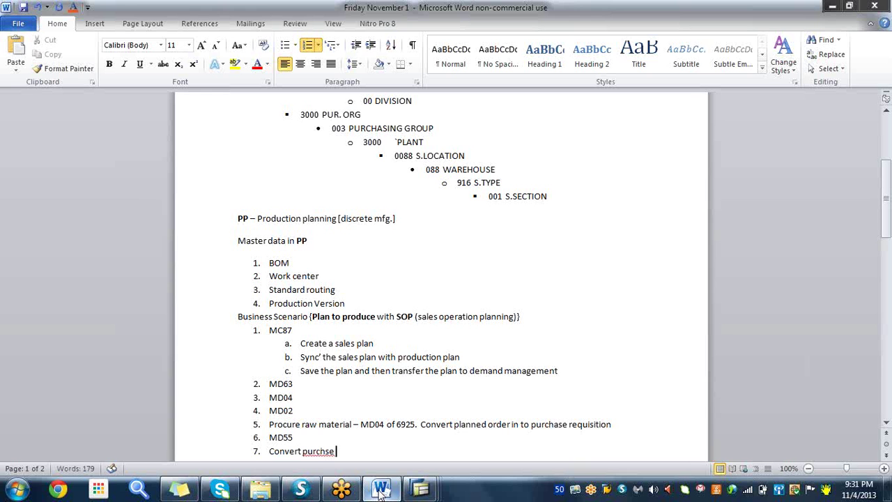
{"action": "left_click", "coordinate": [326, 451]}
{"action": "type", "text": "a"}
{"action": "left_click", "coordinate": [348, 449]}
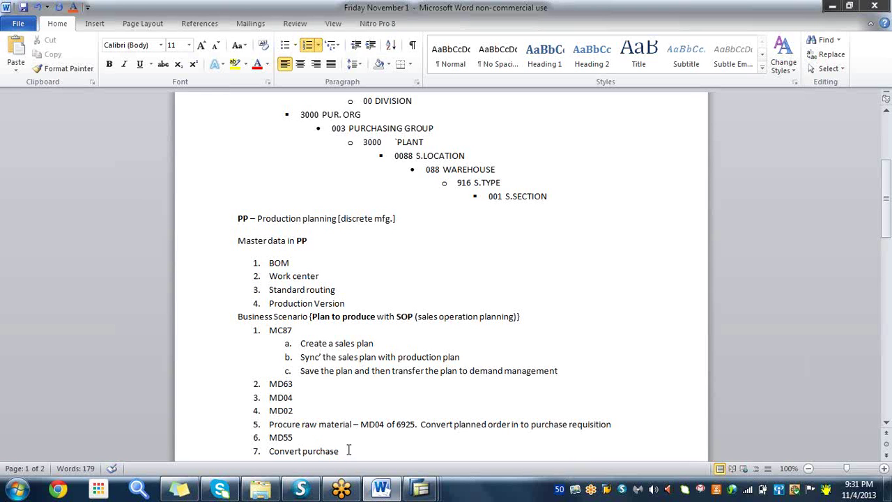
{"action": "type", "text": "requisition "}
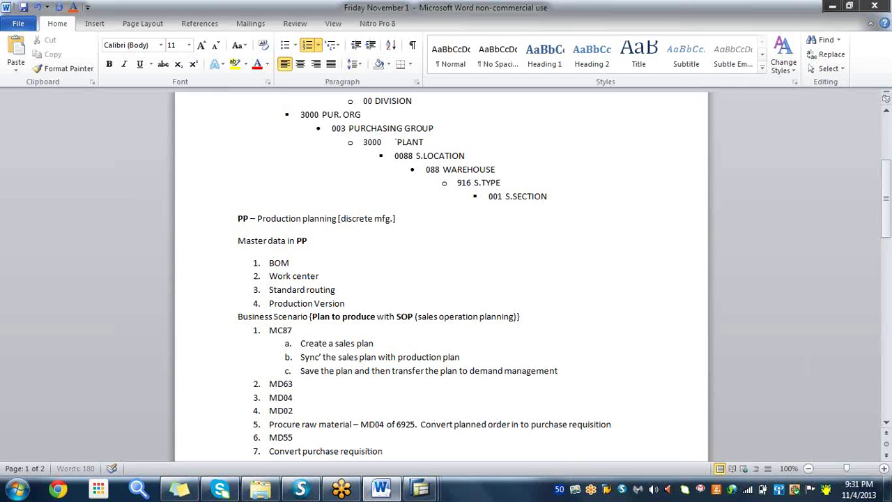
{"action": "type", "text": "in to PO. MD04"}
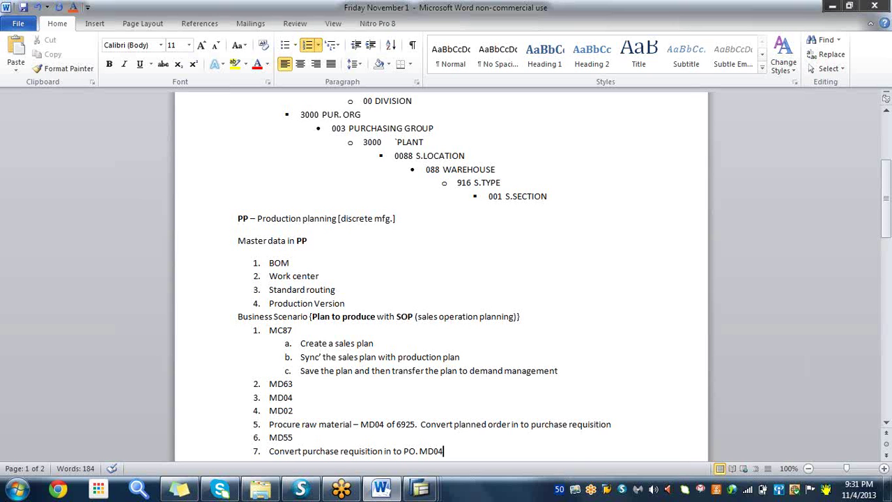
{"action": "key", "text": "Return"}
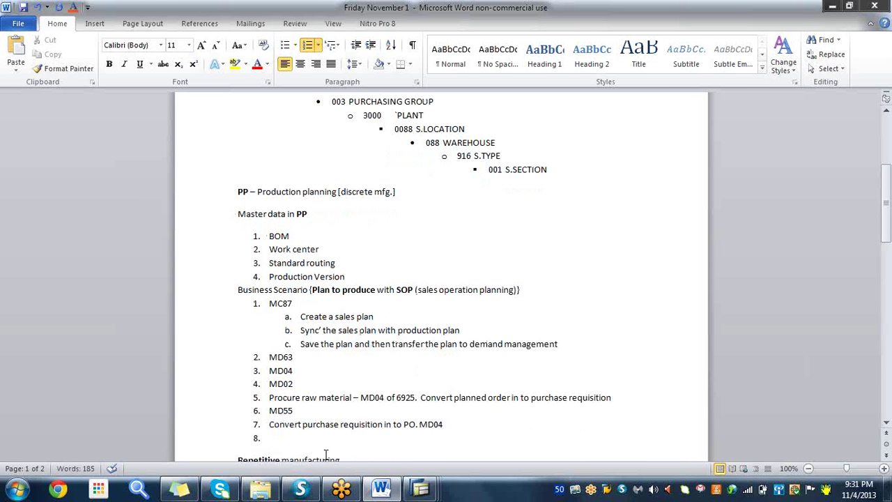
{"action": "left_click", "coordinate": [418, 489]}
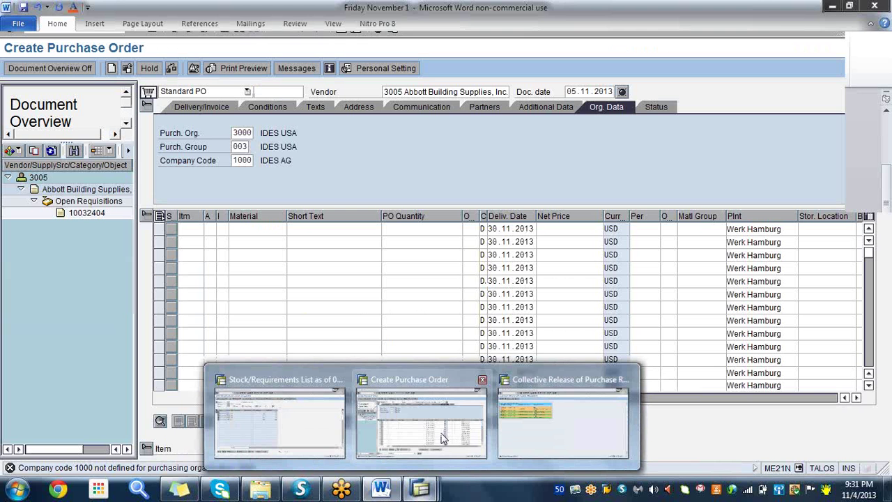
- Replace company code 1000 with 3000, and give the first item plant 3000 and storage location 0001
{"action": "left_click", "coordinate": [446, 437]}
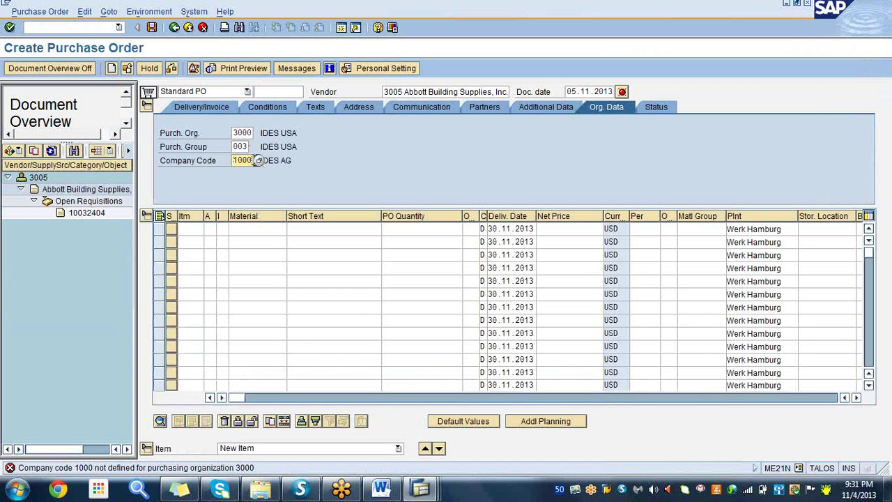
{"action": "key", "text": "BackSpace"}
{"action": "key", "text": "BackSpace"}
{"action": "key", "text": "BackSpace"}
{"action": "key", "text": "BackSpace"}
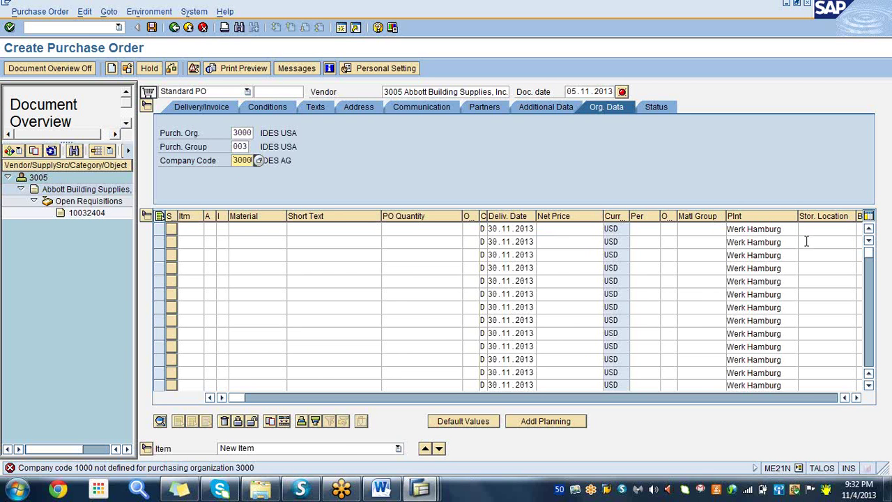
{"action": "left_click", "coordinate": [786, 230]}
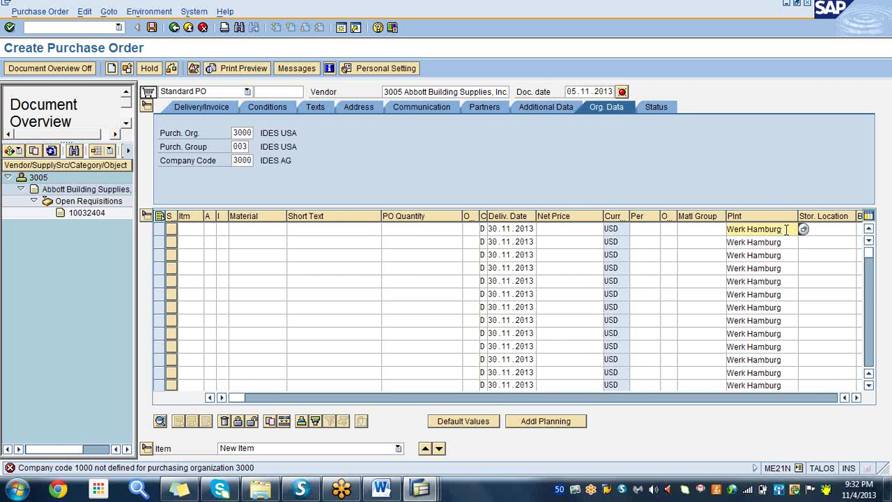
{"action": "key", "text": "BackSpace"}
{"action": "key", "text": "BackSpace"}
{"action": "key", "text": "BackSpace"}
{"action": "key", "text": "BackSpace"}
{"action": "key", "text": "BackSpace"}
{"action": "key", "text": "BackSpace"}
{"action": "key", "text": "BackSpace"}
{"action": "key", "text": "BackSpace"}
{"action": "key", "text": "BackSpace"}
{"action": "key", "text": "BackSpace"}
{"action": "key", "text": "BackSpace"}
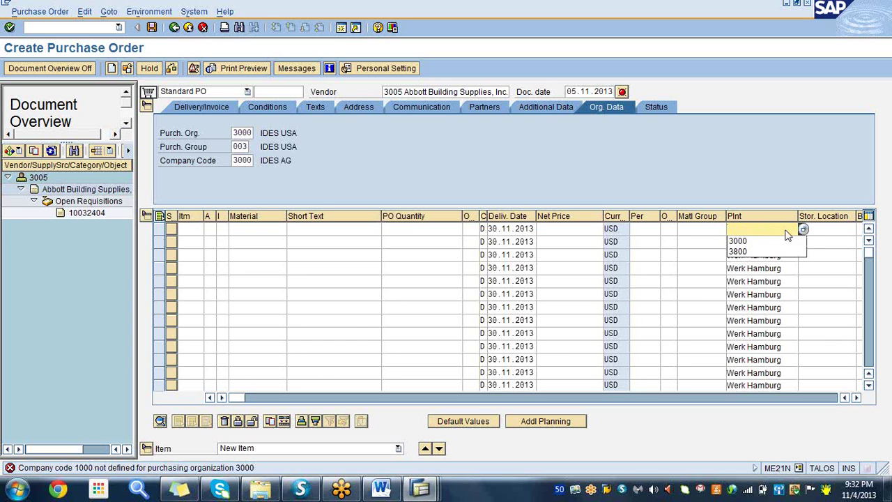
{"action": "left_click", "coordinate": [747, 242]}
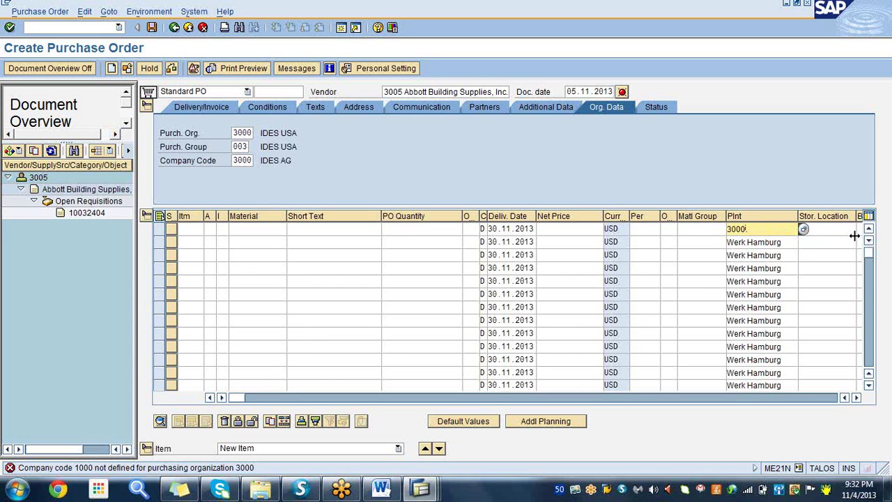
{"action": "left_click", "coordinate": [827, 229]}
{"action": "type", "text": "00"}
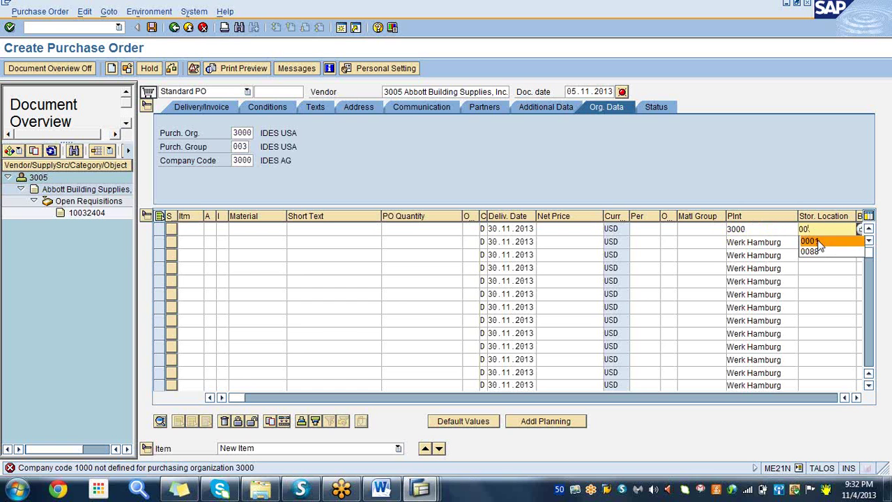
{"action": "left_click", "coordinate": [819, 241]}
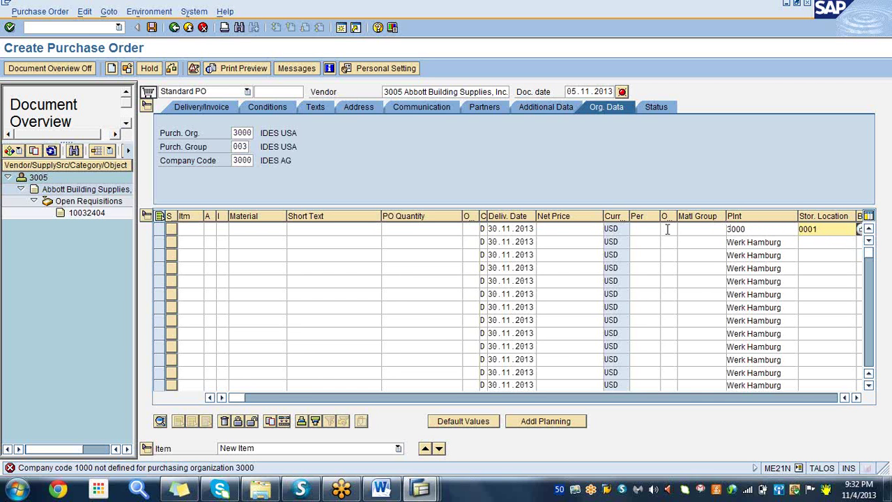
- Adopt requisition 10032404 for 6925 raw material (21 KG) into the order as item 20
{"action": "left_click", "coordinate": [88, 214]}
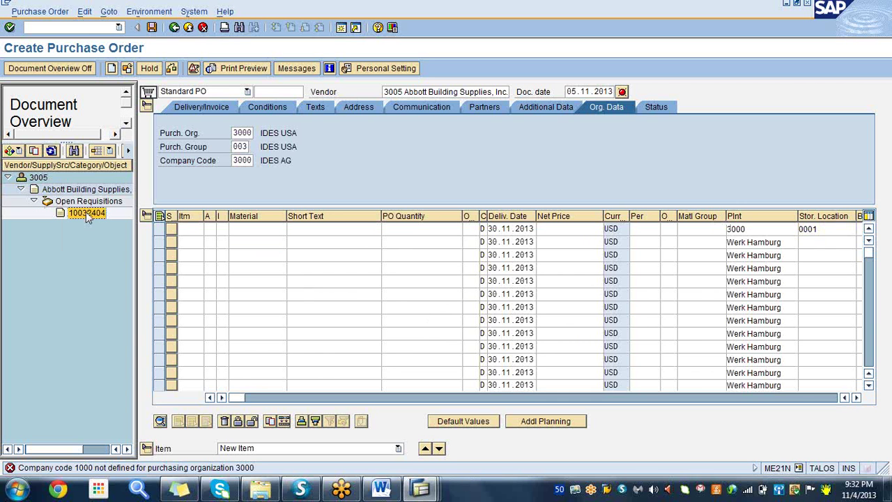
{"action": "left_click_drag", "start_coordinate": [81, 213], "coordinate": [148, 94]}
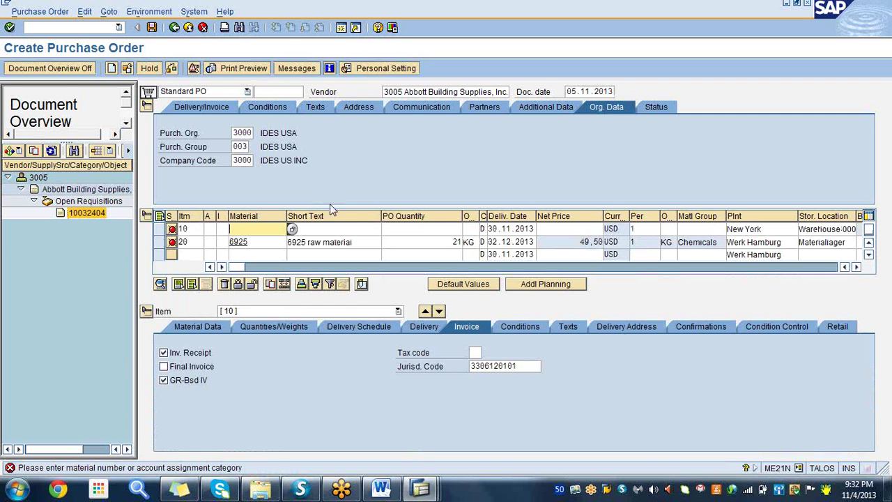
{"action": "left_click", "coordinate": [322, 231]}
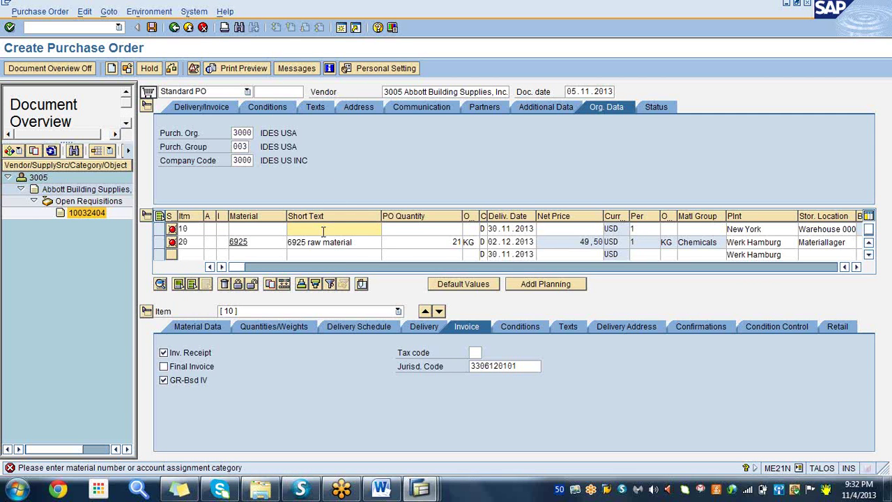
- Delete item 10, confirm the deletion, and recheck the order
{"action": "left_click", "coordinate": [160, 230]}
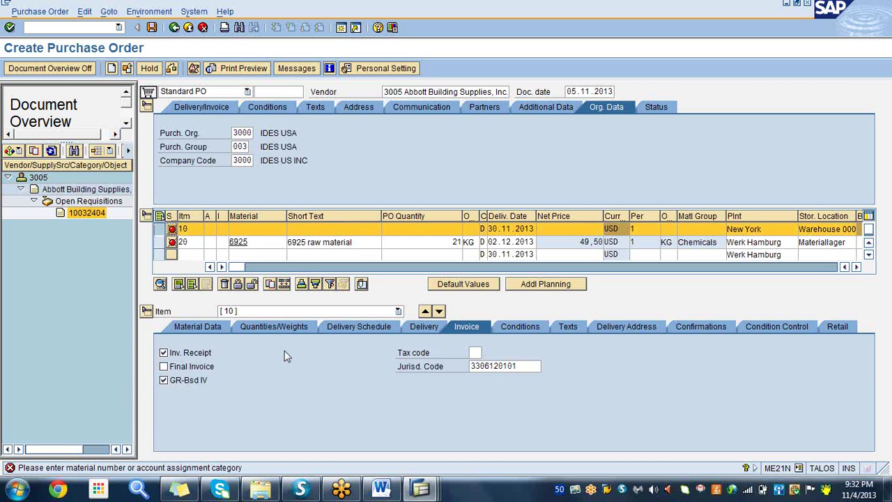
{"action": "left_click", "coordinate": [225, 284]}
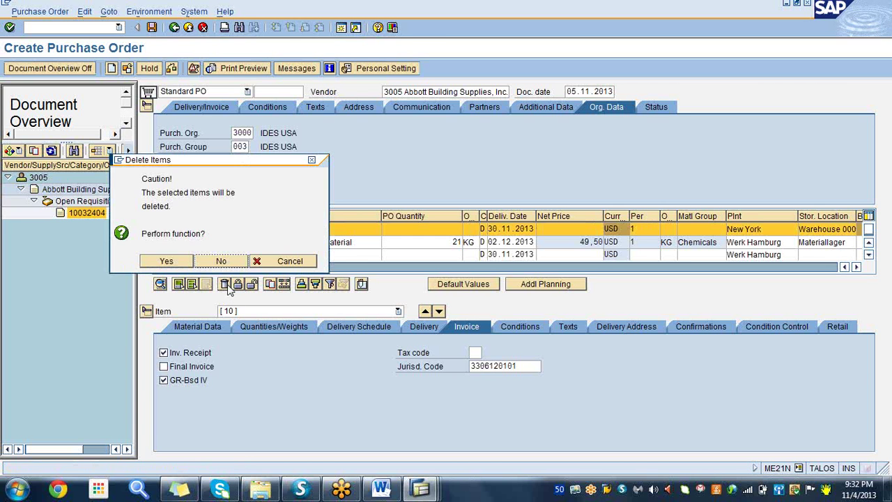
{"action": "left_click", "coordinate": [167, 261]}
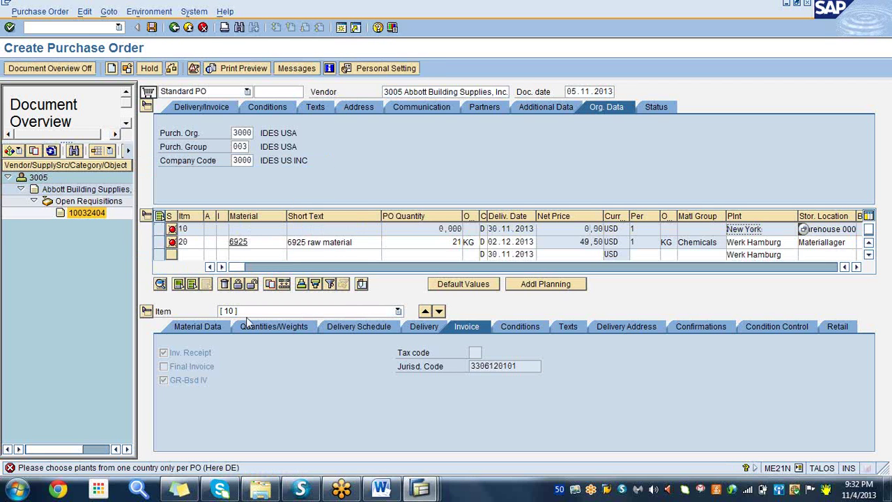
{"action": "key", "text": "Return"}
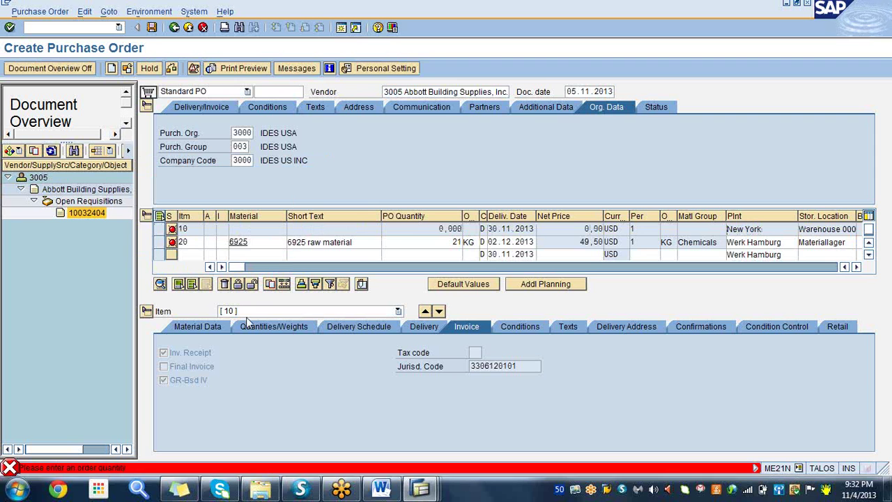
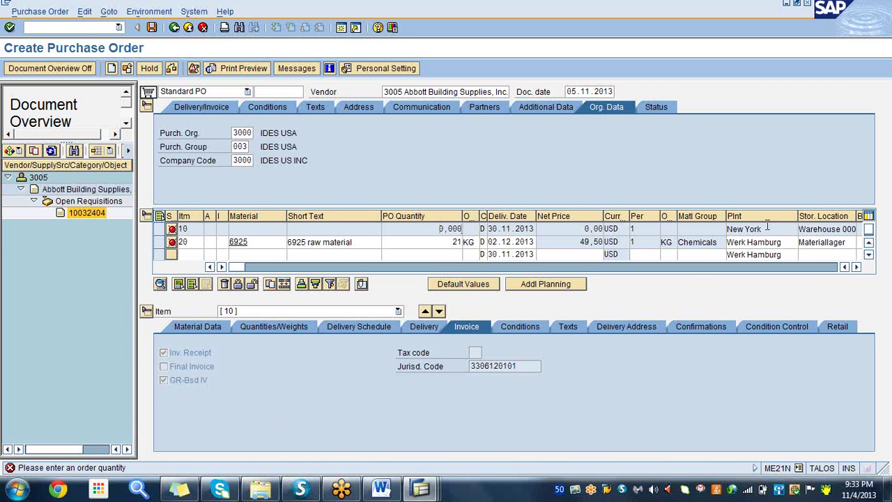
- Change item 20's plant from Werk Hamburg to 3000 (New York)
{"action": "left_click", "coordinate": [791, 242]}
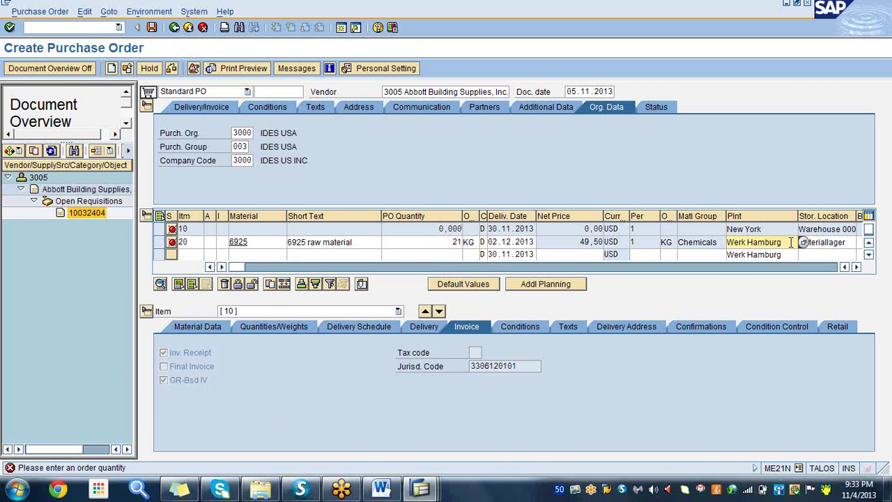
{"action": "key", "text": "BackSpace"}
{"action": "key", "text": "BackSpace"}
{"action": "key", "text": "BackSpace"}
{"action": "key", "text": "BackSpace"}
{"action": "key", "text": "BackSpace"}
{"action": "key", "text": "BackSpace"}
{"action": "key", "text": "BackSpace"}
{"action": "key", "text": "BackSpace"}
{"action": "key", "text": "BackSpace"}
{"action": "key", "text": "BackSpace"}
{"action": "key", "text": "BackSpace"}
{"action": "key", "text": "BackSpace"}
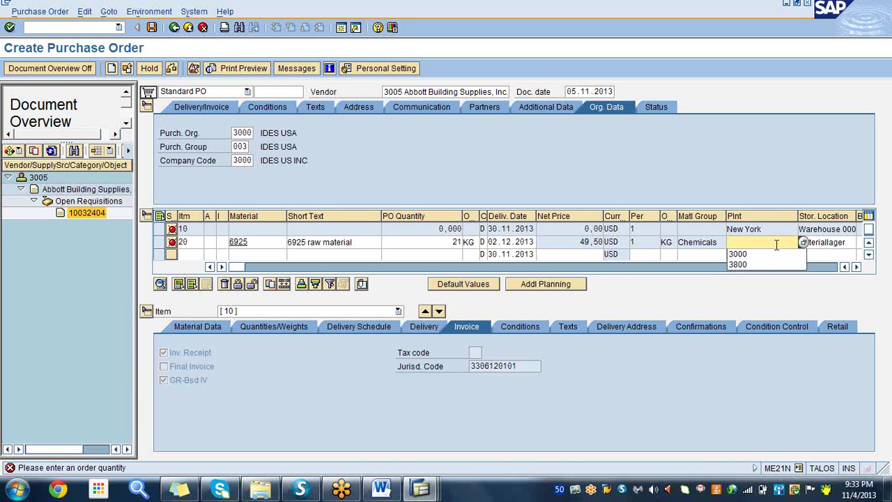
{"action": "type", "text": "3000"}
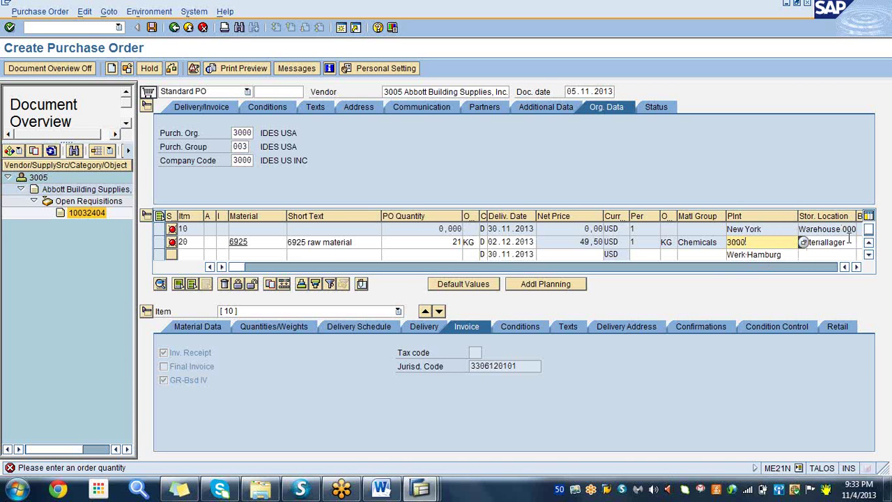
{"action": "key", "text": "Return"}
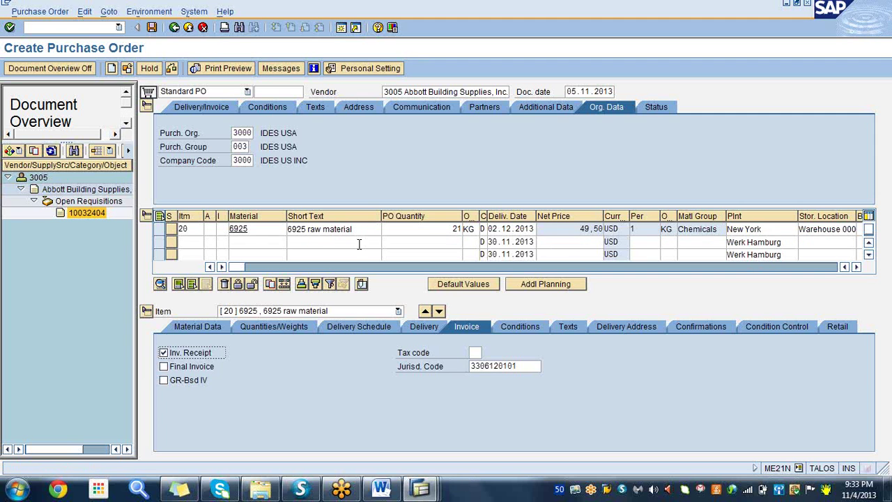
{"action": "left_click", "coordinate": [10, 27]}
- Set item 20's storage location to 0001, Warehouse 0001
{"action": "left_click", "coordinate": [808, 229]}
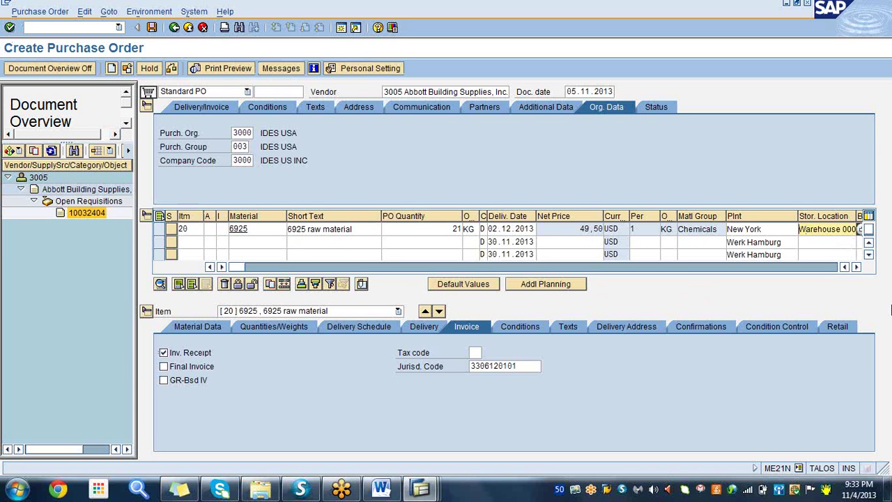
{"action": "key", "text": "Delete"}
{"action": "key", "text": "Delete"}
{"action": "key", "text": "Delete"}
{"action": "key", "text": "Delete"}
{"action": "key", "text": "Delete"}
{"action": "key", "text": "Delete"}
{"action": "key", "text": "Delete"}
{"action": "key", "text": "Delete"}
{"action": "key", "text": "Delete"}
{"action": "key", "text": "Delete"}
{"action": "key", "text": "Delete"}
{"action": "key", "text": "Delete"}
{"action": "key", "text": "Delete"}
{"action": "key", "text": "Delete"}
{"action": "type", "text": "000"}
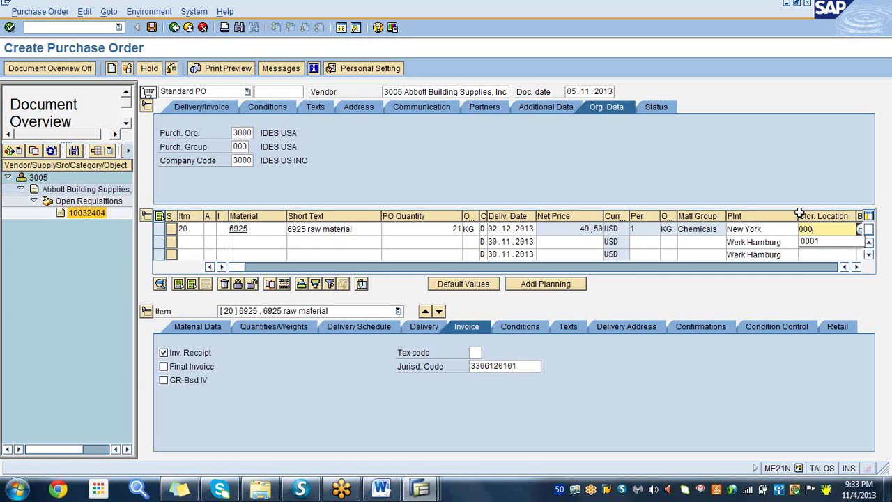
{"action": "left_click", "coordinate": [817, 241]}
{"action": "key", "text": "Return"}
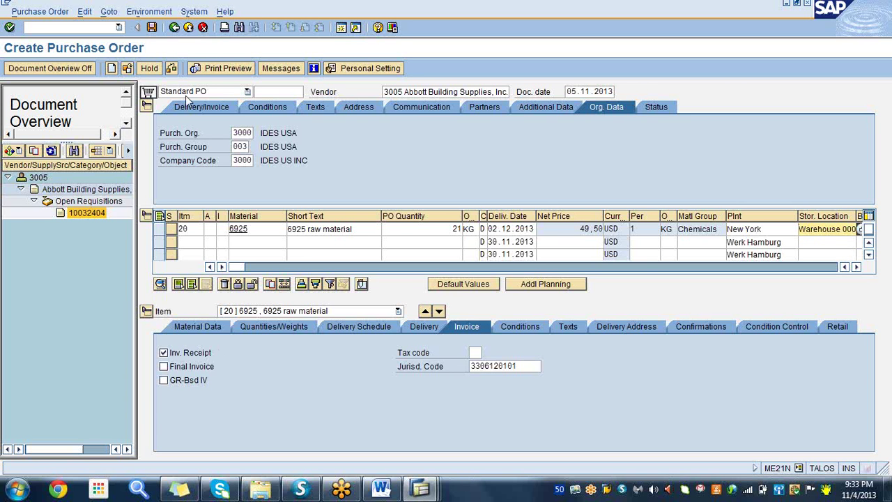
{"action": "left_click", "coordinate": [153, 28]}
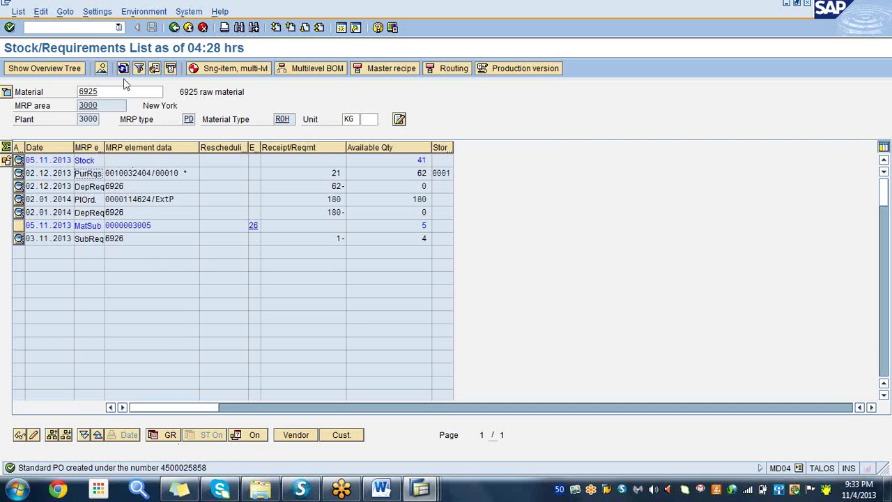
{"action": "left_click", "coordinate": [122, 71]}
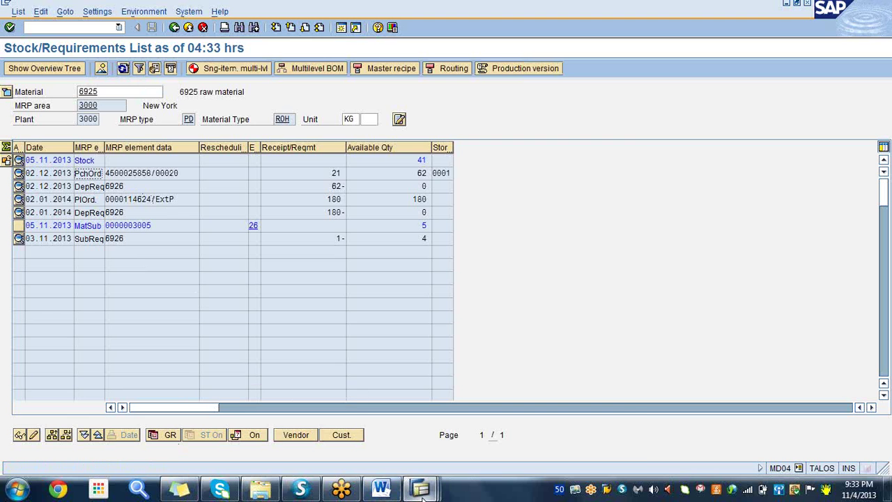
{"action": "mouse_move", "coordinate": [422, 496]}
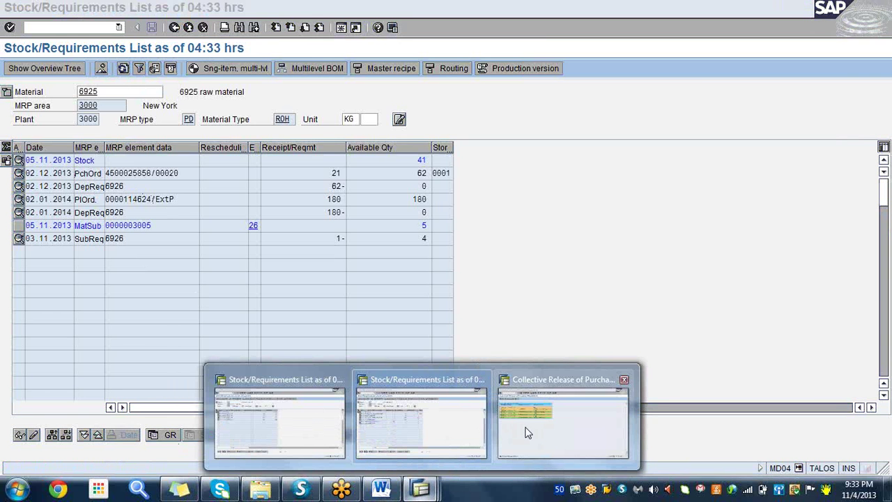
{"action": "left_click", "coordinate": [527, 433]}
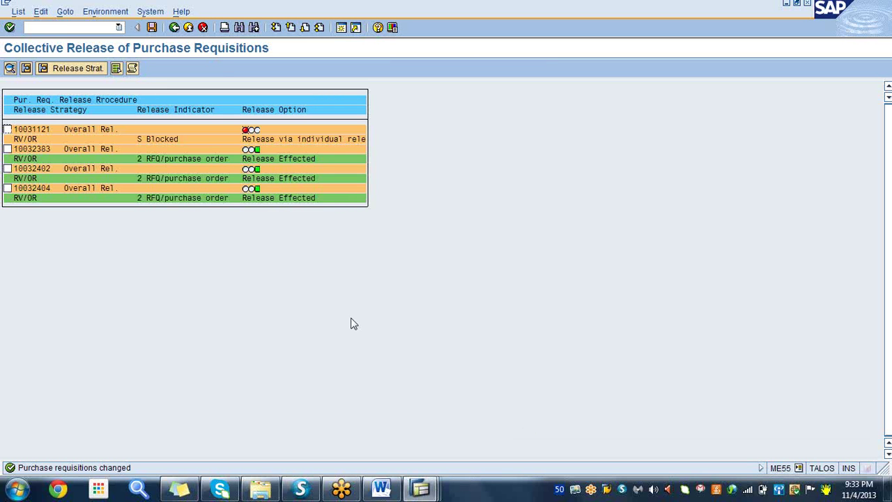
{"action": "left_click", "coordinate": [64, 29]}
{"action": "type", "text": "/nmigo"}
{"action": "key", "text": "Return"}
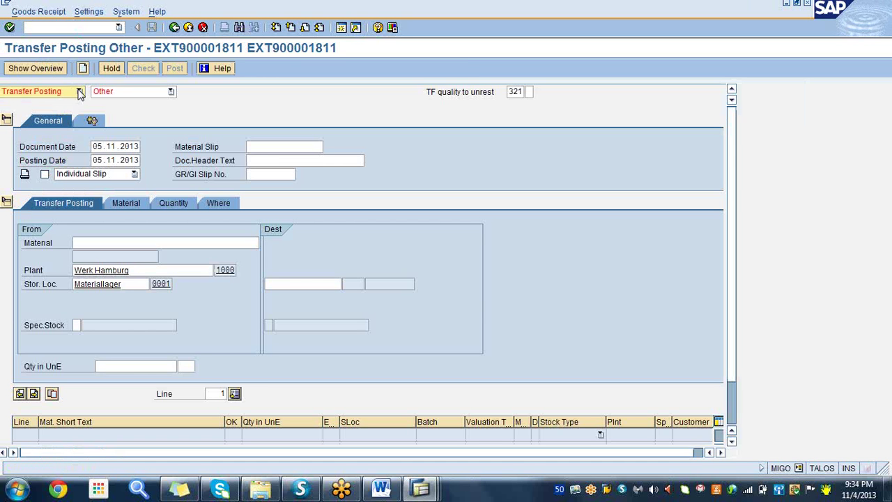
{"action": "left_click", "coordinate": [80, 92]}
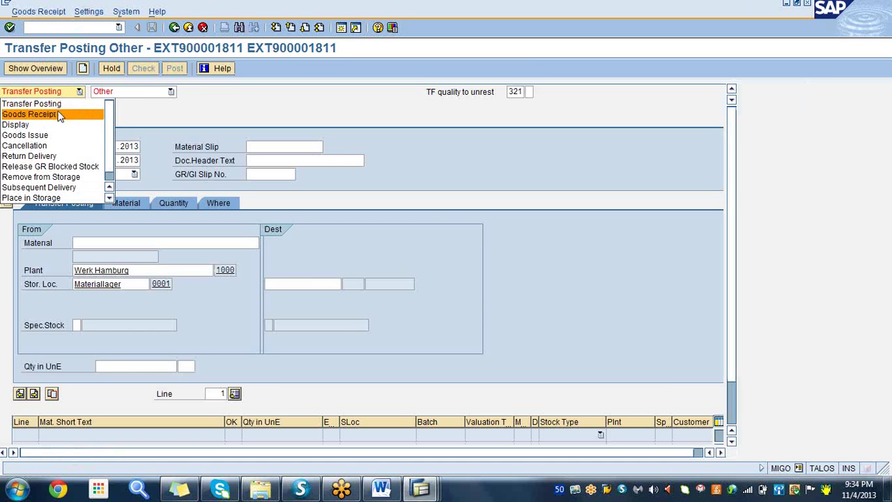
{"action": "left_click", "coordinate": [60, 116]}
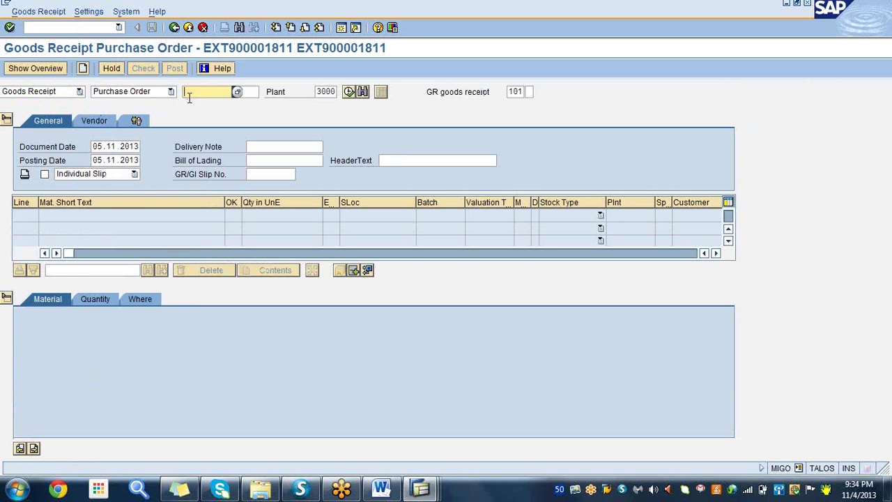
{"action": "type", "text": "45"}
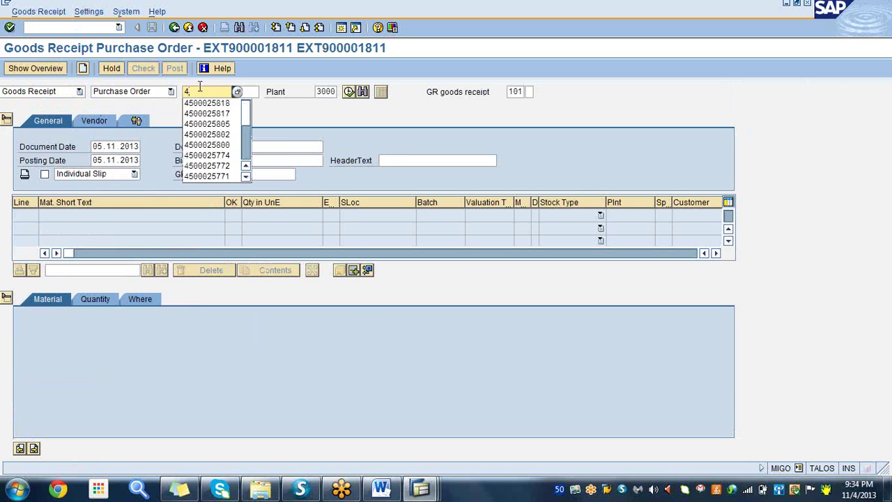
{"action": "left_click", "coordinate": [225, 105]}
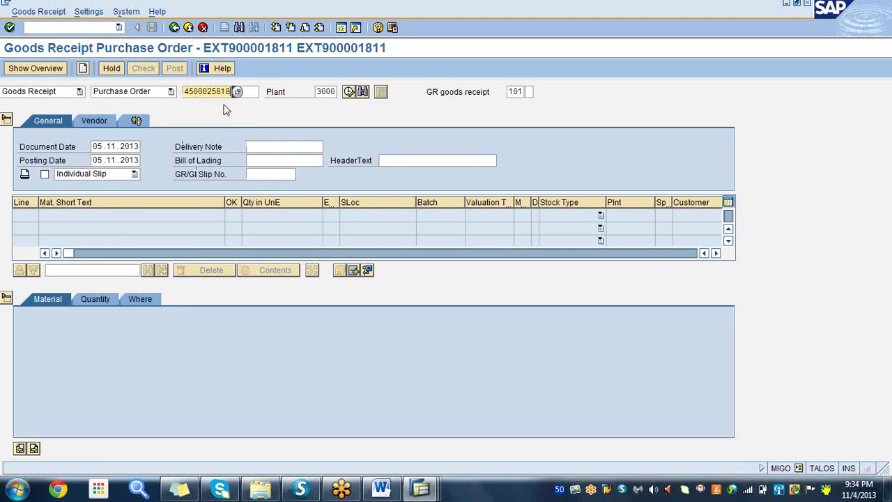
{"action": "key", "text": "BackSpace"}
{"action": "key", "text": "BackSpace"}
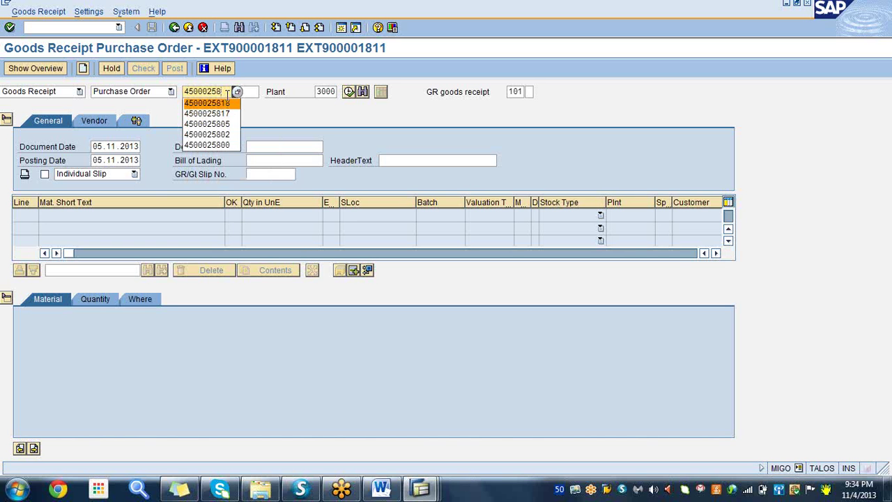
{"action": "type", "text": "58"}
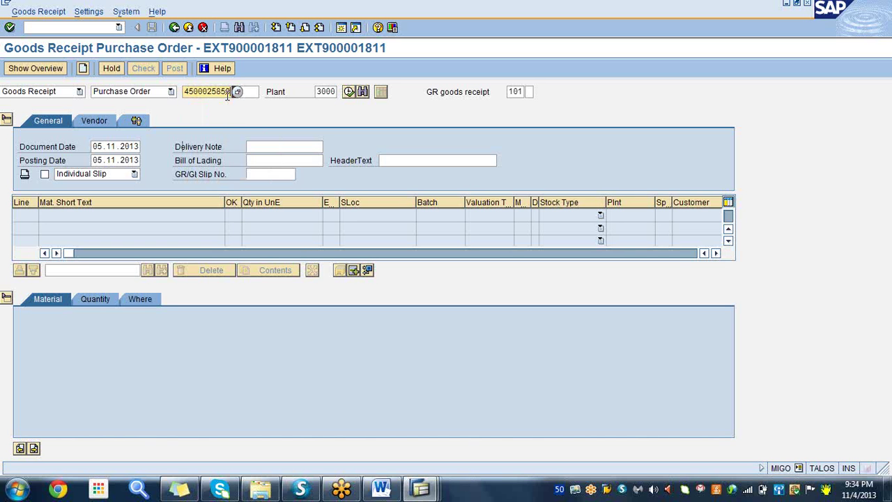
- Load the order's items and post the 21 KG goods receipt of 6925
{"action": "left_click", "coordinate": [412, 491]}
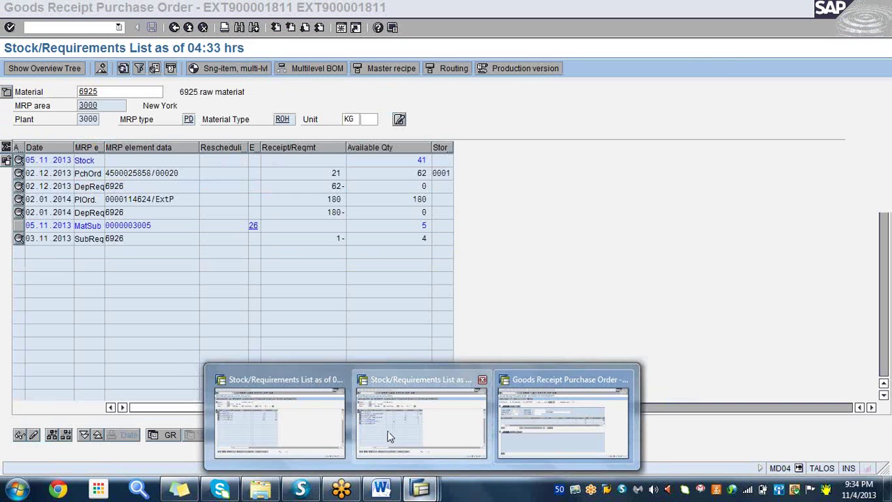
{"action": "left_click", "coordinate": [388, 430]}
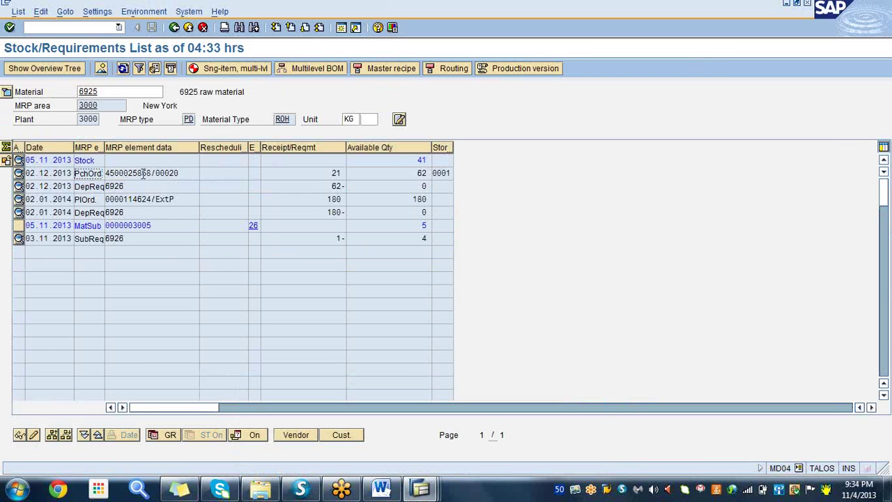
{"action": "left_click", "coordinate": [419, 490]}
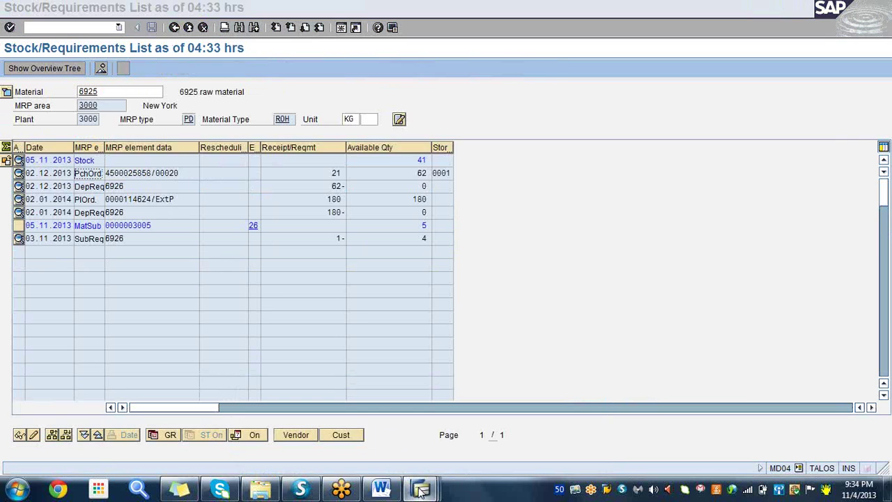
{"action": "left_click", "coordinate": [559, 426]}
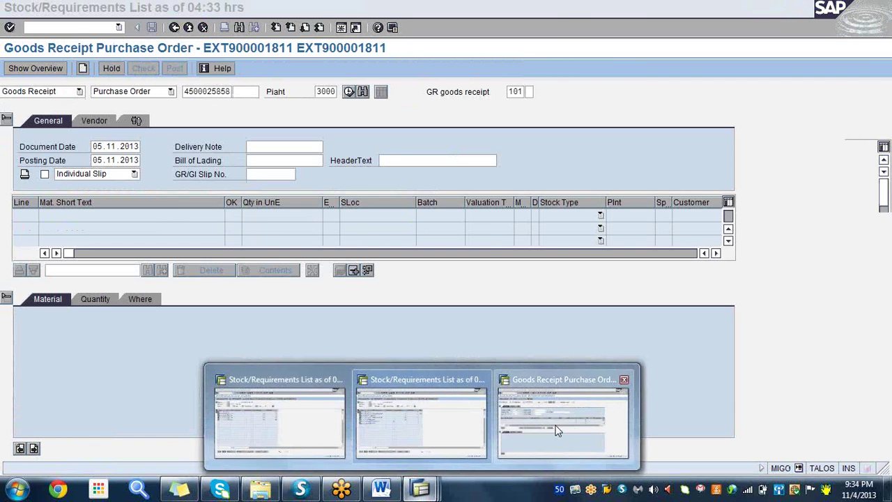
{"action": "left_click", "coordinate": [7, 298]}
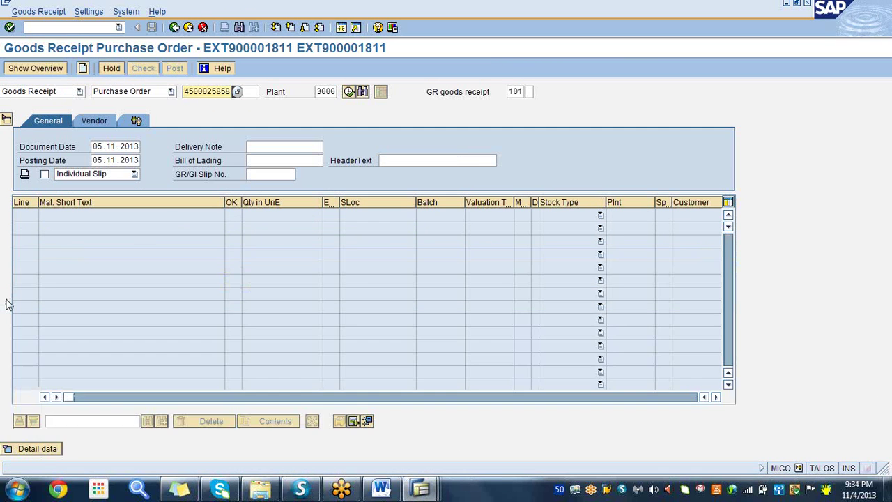
{"action": "left_click", "coordinate": [10, 28]}
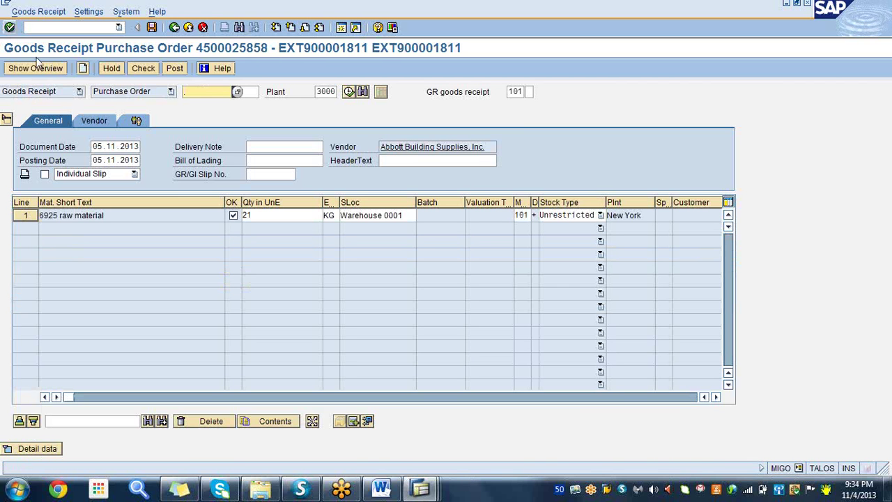
{"action": "left_click", "coordinate": [151, 28]}
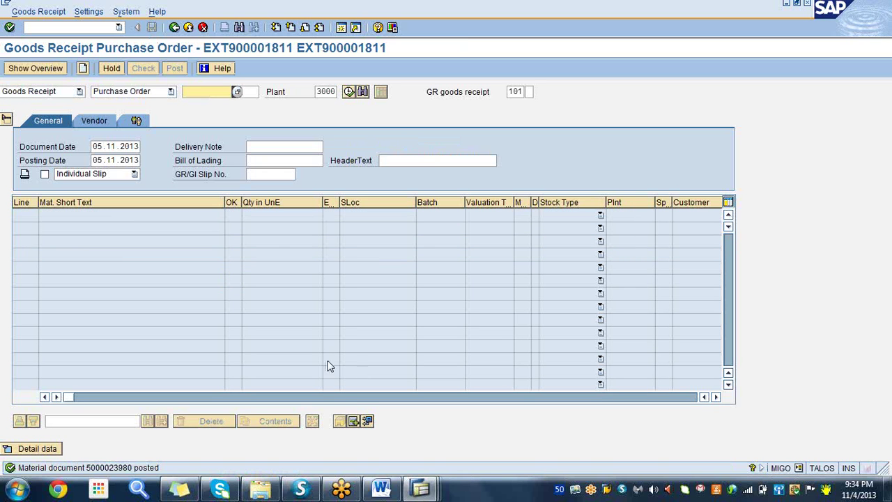
{"action": "left_click", "coordinate": [421, 489]}
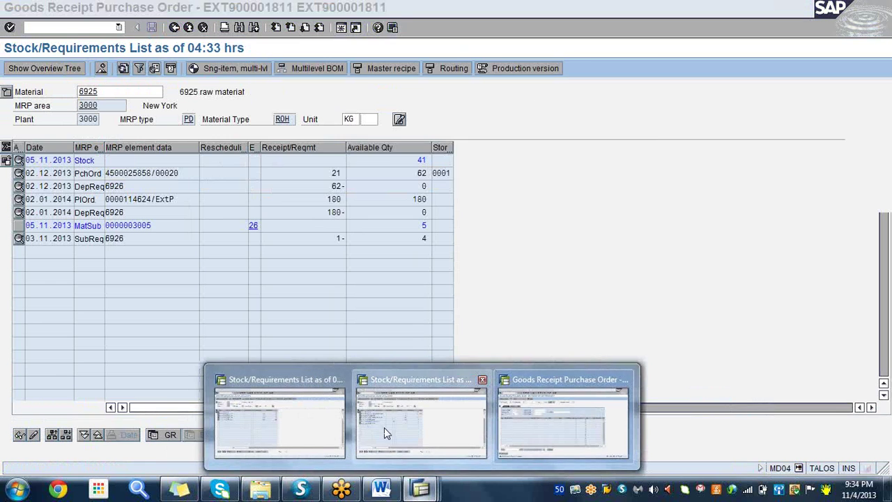
- Refresh the 6925 stock/requirements list after the receipt, then bring the Word notes forward
{"action": "left_click", "coordinate": [385, 430]}
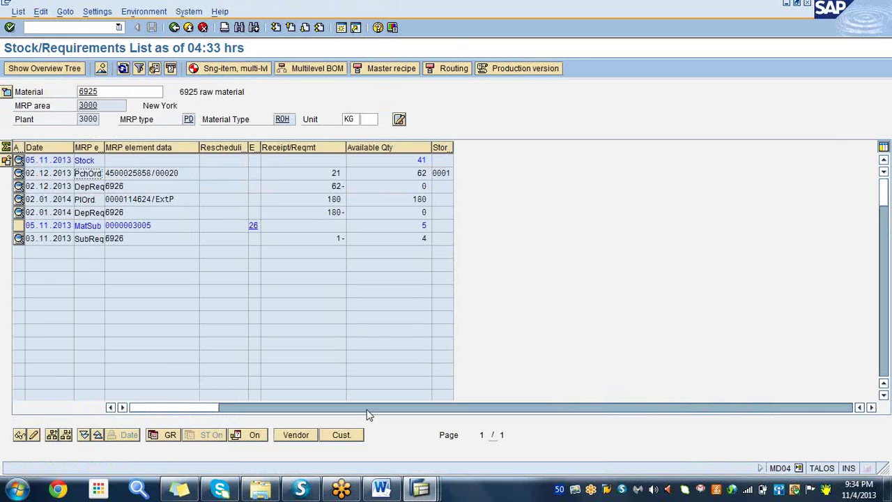
{"action": "left_click", "coordinate": [225, 93]}
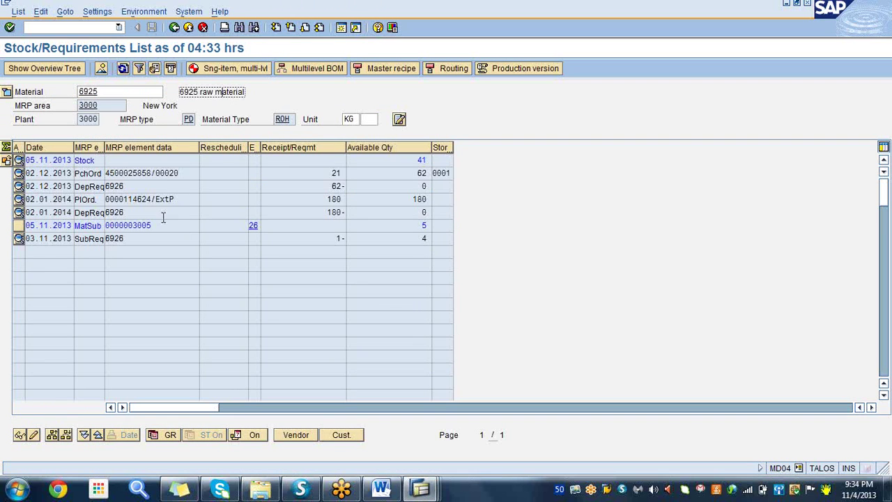
{"action": "left_click", "coordinate": [126, 173]}
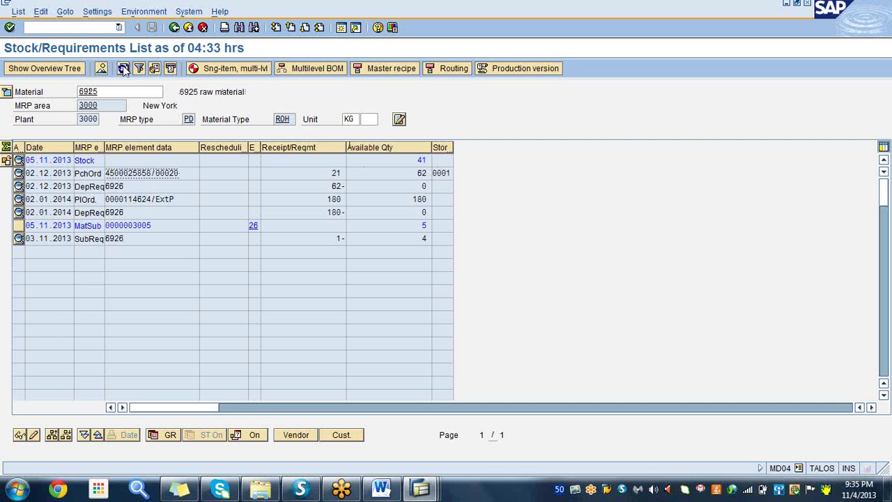
{"action": "left_click", "coordinate": [122, 68]}
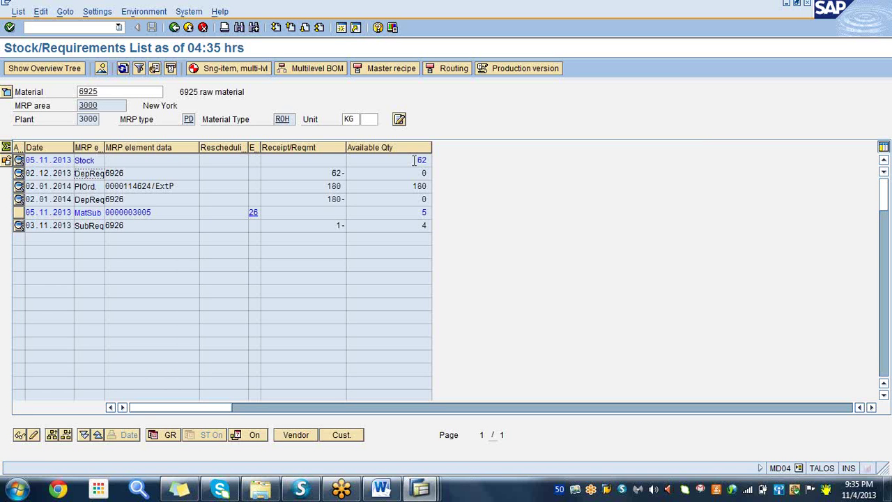
{"action": "left_click", "coordinate": [424, 491]}
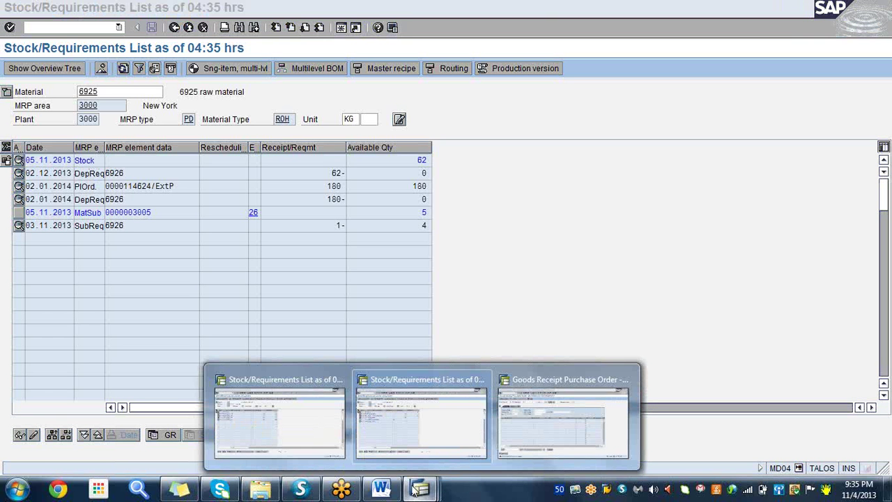
{"action": "left_click", "coordinate": [379, 490]}
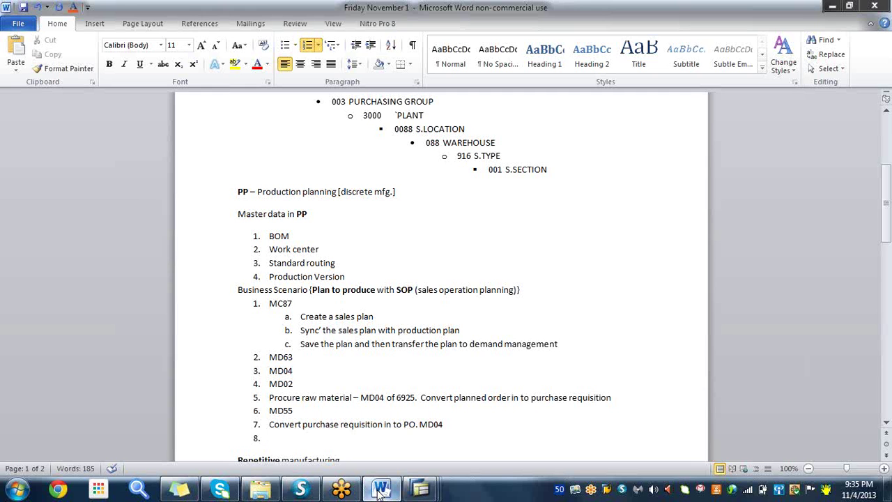
- Add note items 8 'MIGO' and 9 'Produce the finished product. MD04. OF 6926. Convert'
{"action": "type", "text": "MIGO"}
{"action": "key", "text": "Return"}
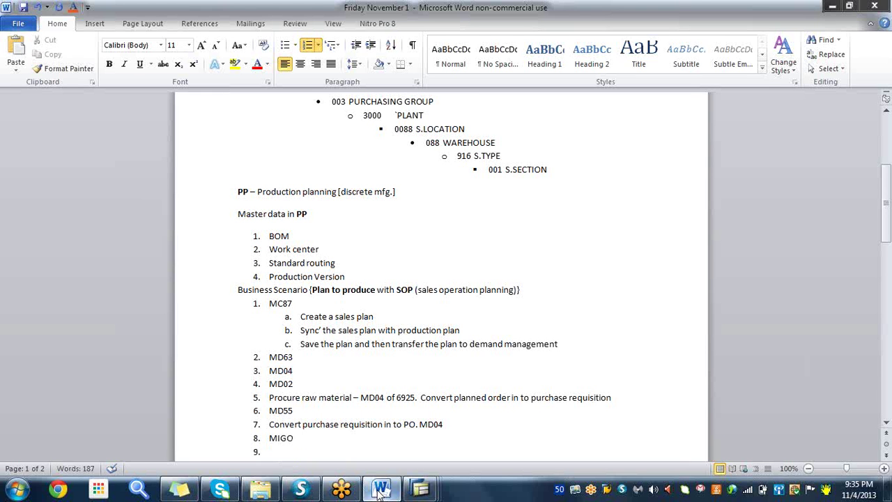
{"action": "type", "text": "Produce the fi"}
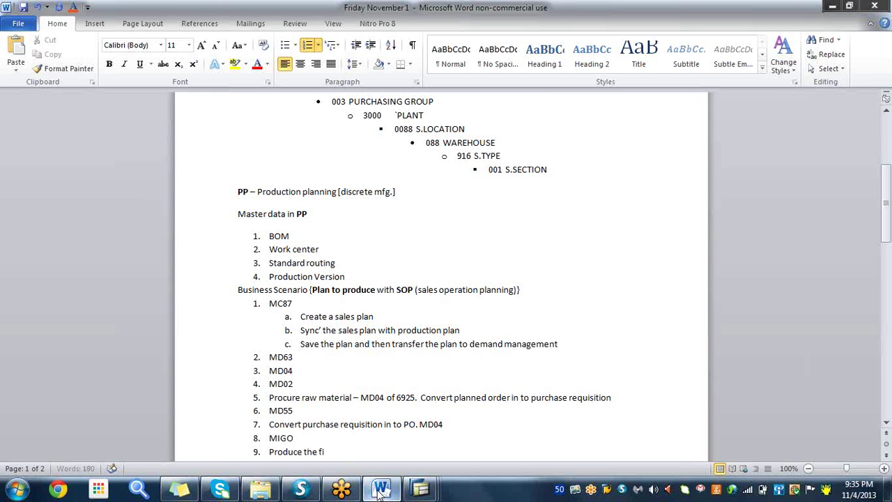
{"action": "type", "text": "nished product"}
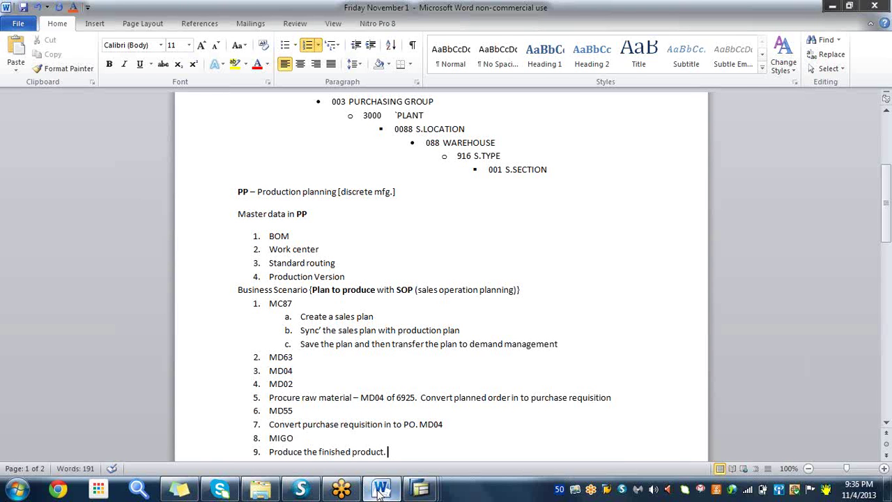
{"action": "type", "text": ". MD04."}
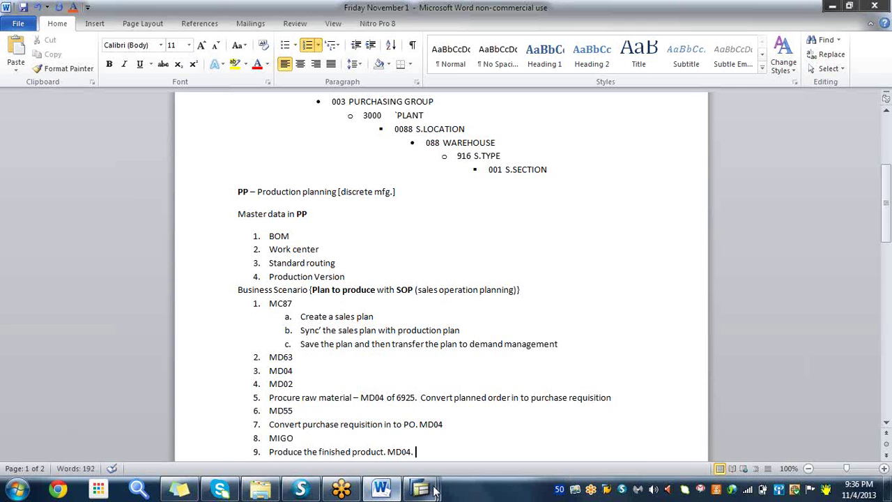
{"action": "left_click", "coordinate": [421, 489]}
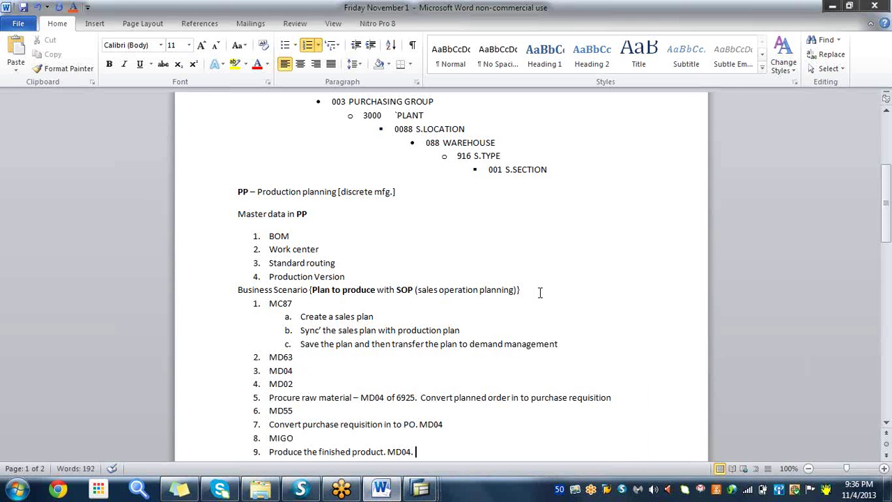
{"action": "type", "text": "OF 6926.  Convert"}
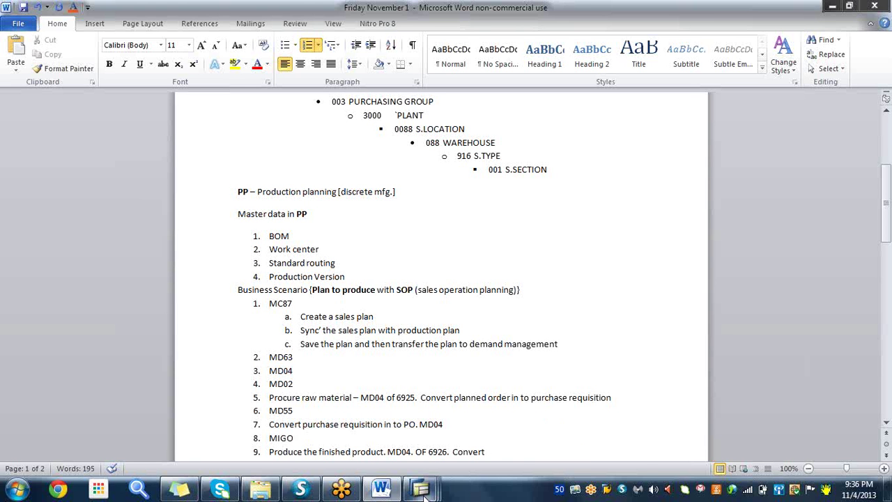
{"action": "mouse_move", "coordinate": [422, 492]}
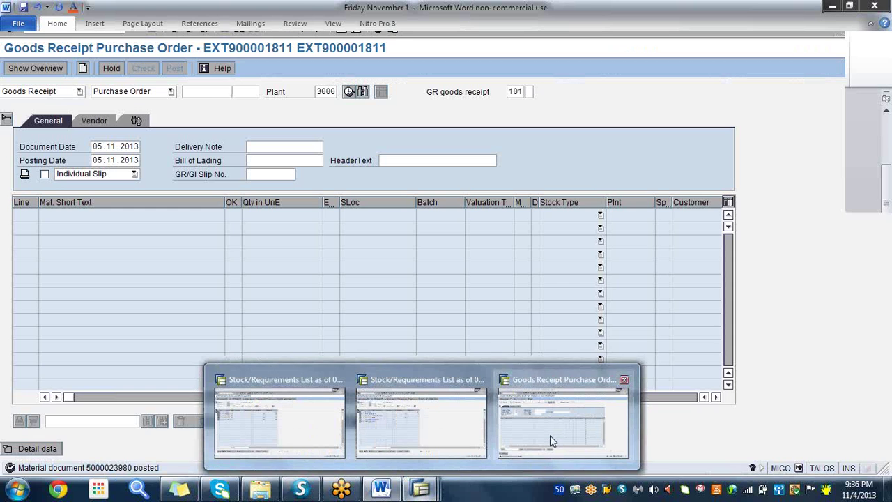
- Return to the goods receipt screen and erase the mistyped transaction code '/n c203'
{"action": "left_click", "coordinate": [550, 438]}
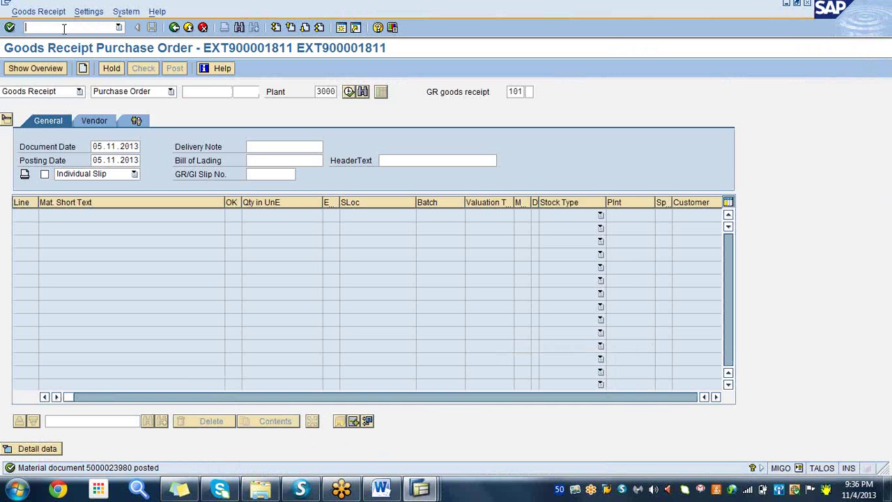
{"action": "type", "text": "/n"}
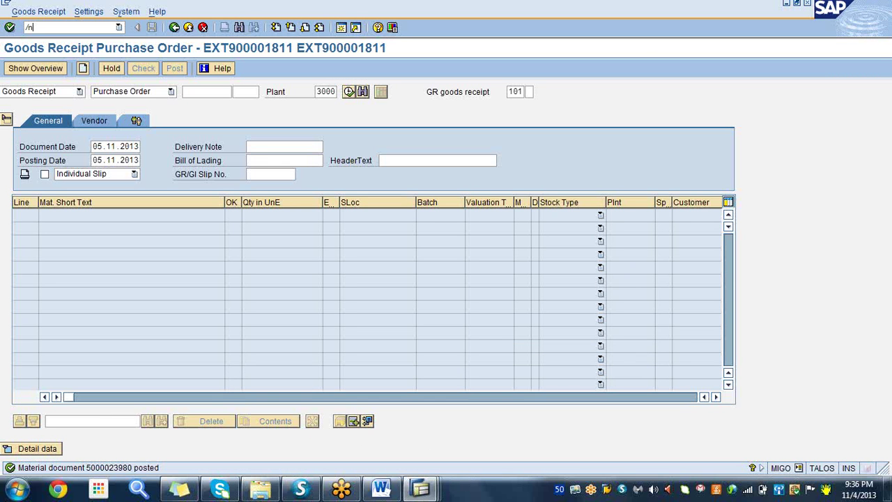
{"action": "type", "text": " c203"}
{"action": "key", "text": "BackSpace"}
{"action": "key", "text": "BackSpace"}
{"action": "key", "text": "BackSpace"}
{"action": "key", "text": "BackSpace"}
{"action": "key", "text": "BackSpace"}
- Display material 6926 in MM03 with the Work Scheduling view for plant 3000
{"action": "type", "text": "mm03"}
{"action": "key", "text": "Return"}
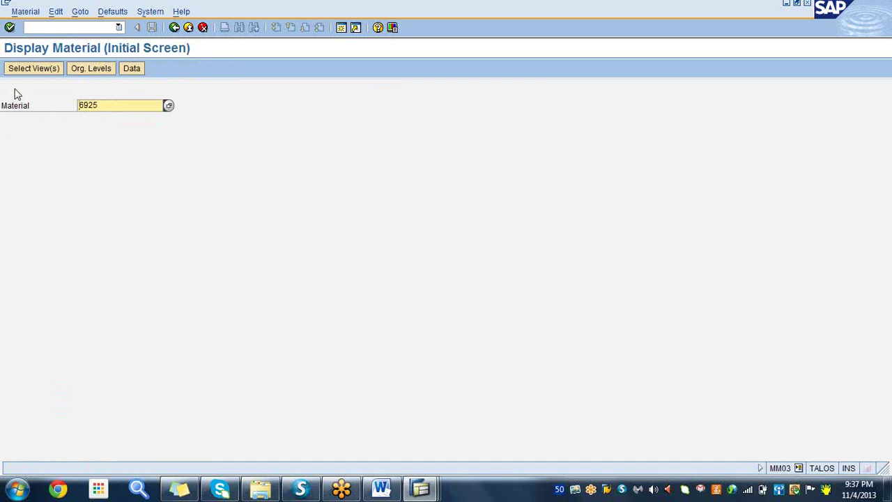
{"action": "key", "text": "BackSpace"}
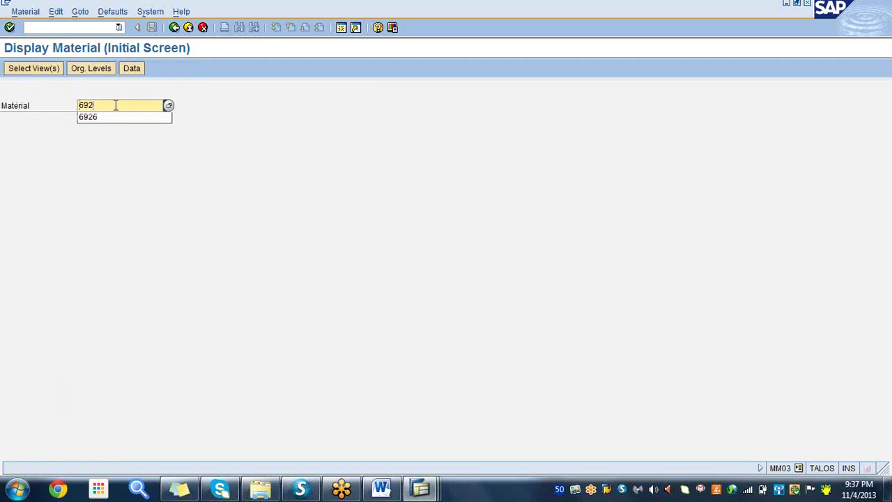
{"action": "type", "text": "6"}
{"action": "key", "text": "Return"}
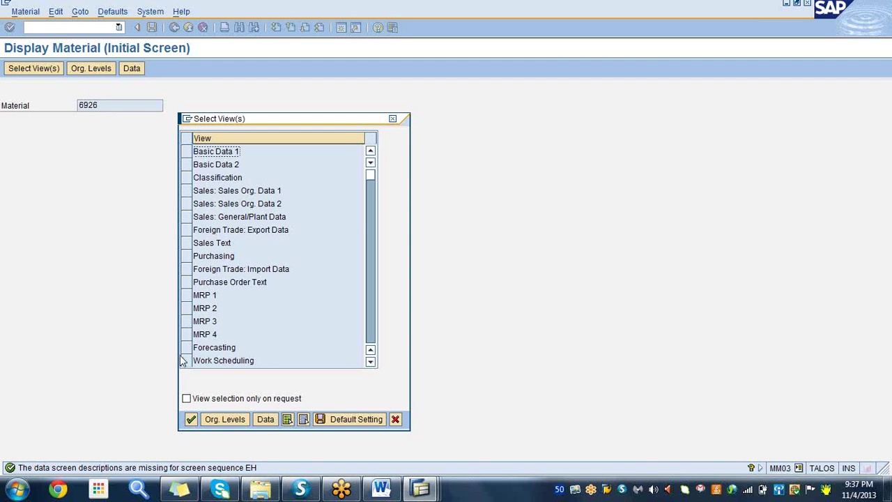
{"action": "left_click", "coordinate": [187, 361]}
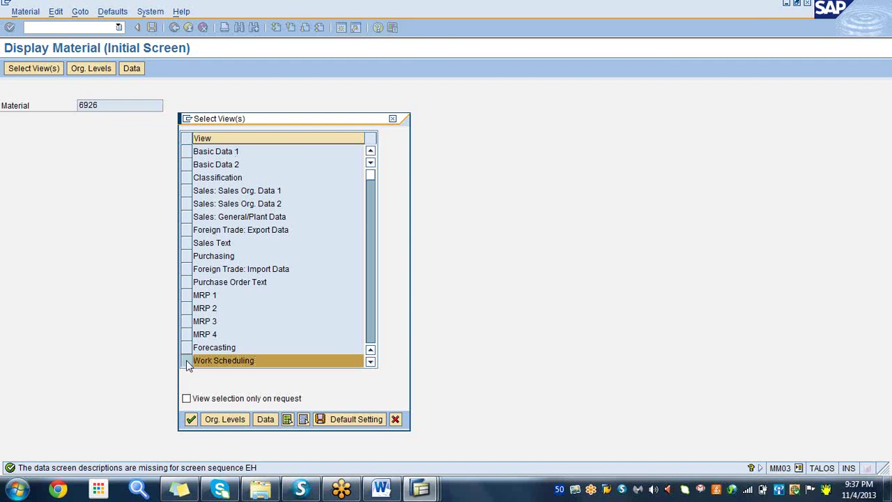
{"action": "key", "text": "Return"}
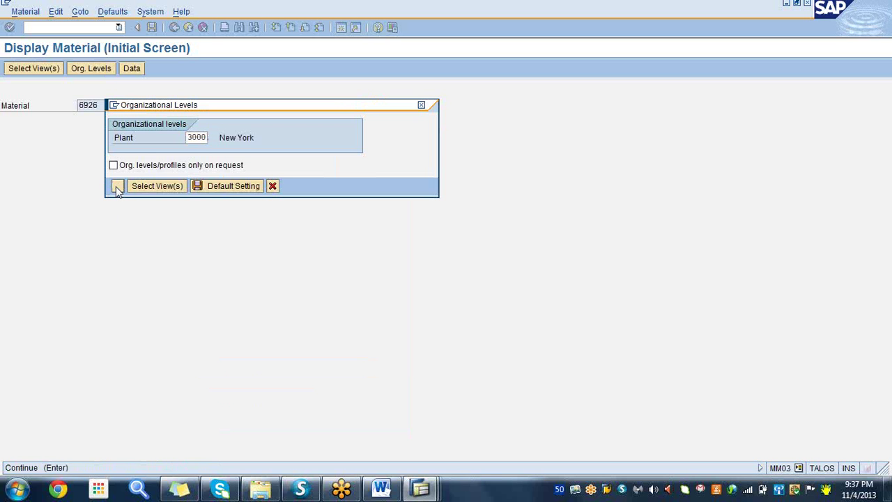
{"action": "left_click", "coordinate": [117, 186]}
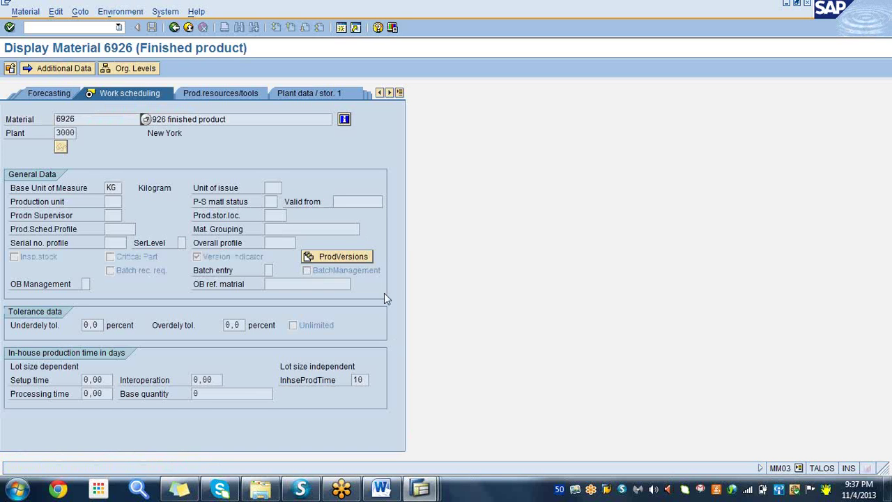
- Inspect production version 1's details, then return to the material start screen
{"action": "left_click", "coordinate": [342, 261]}
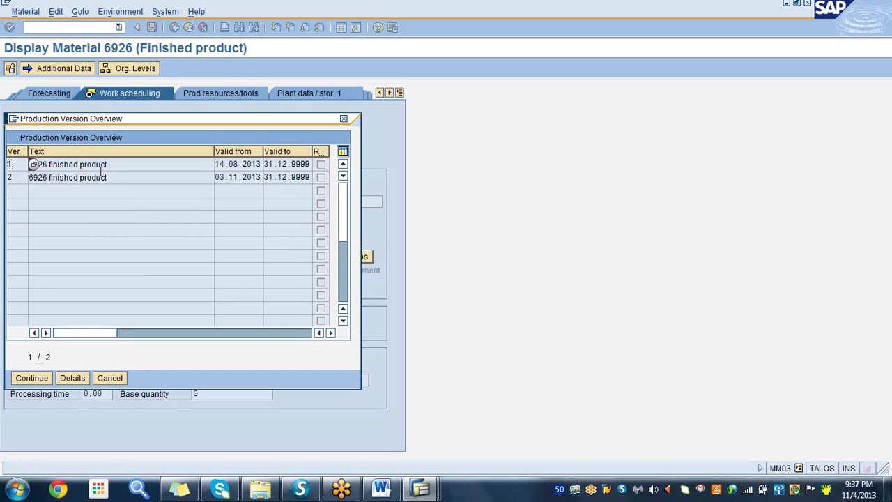
{"action": "left_click", "coordinate": [98, 165]}
{"action": "left_click", "coordinate": [71, 380]}
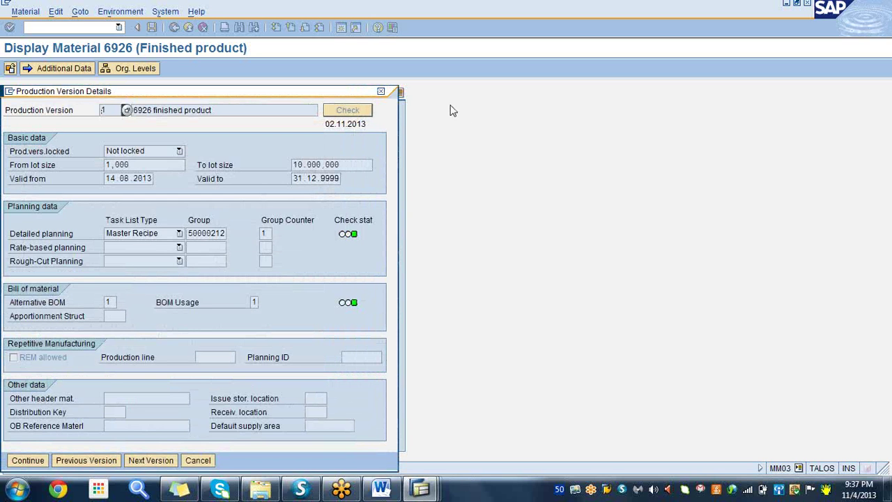
{"action": "left_click", "coordinate": [380, 91]}
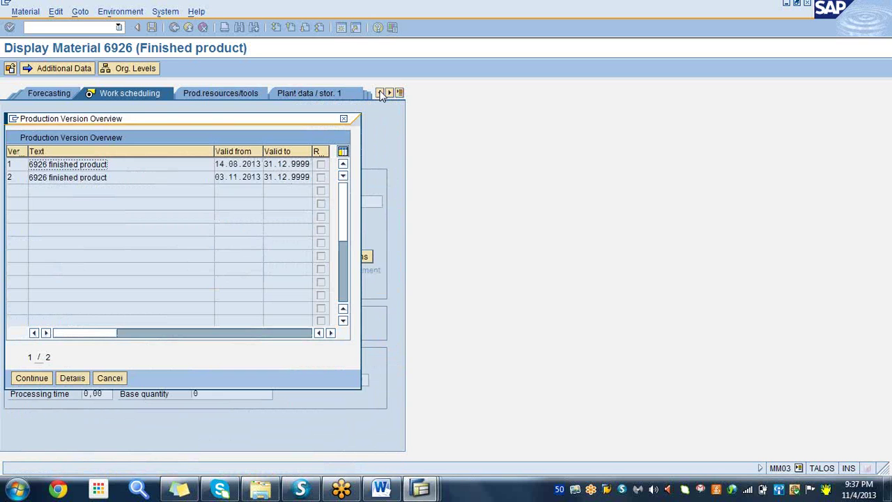
{"action": "left_click", "coordinate": [343, 119]}
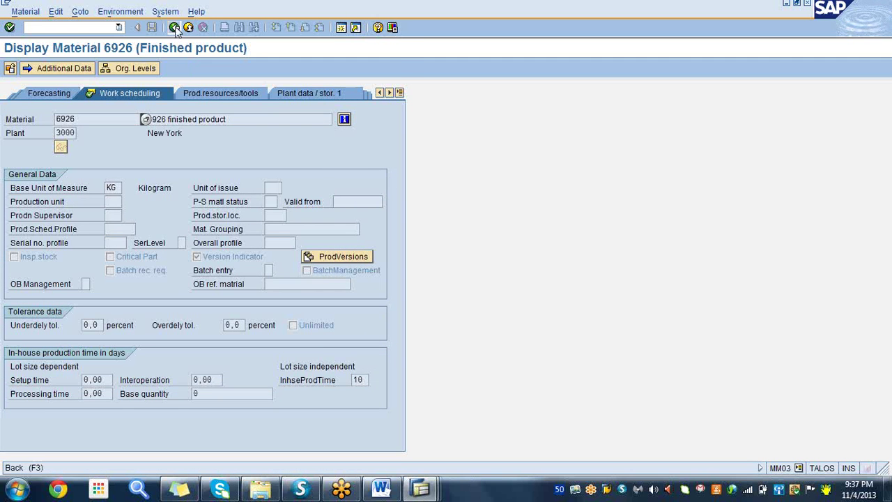
{"action": "left_click", "coordinate": [174, 28]}
- Append ' in to process order' to item 9 in the Word notes
{"action": "left_click", "coordinate": [380, 488]}
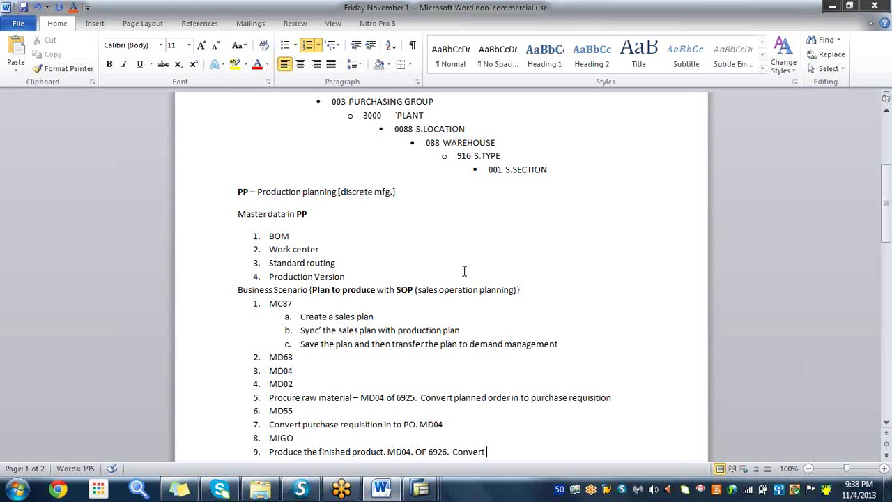
{"action": "type", "text": "in to process or"}
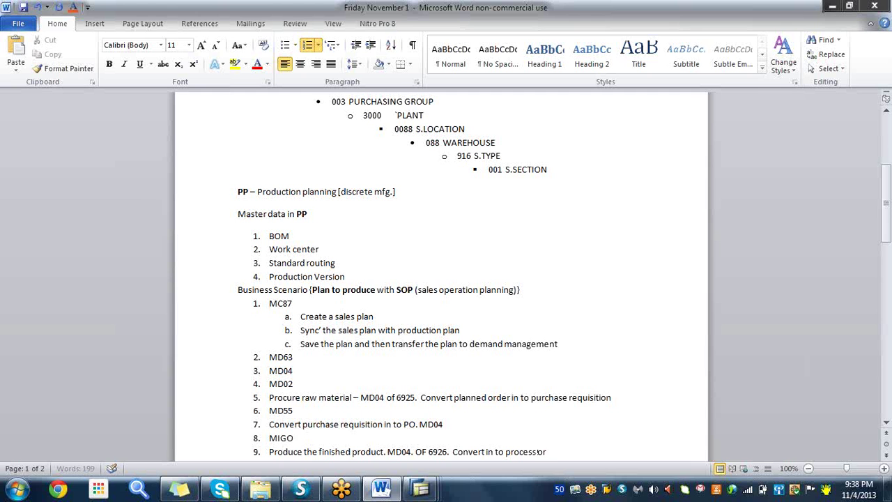
{"action": "type", "text": "der"}
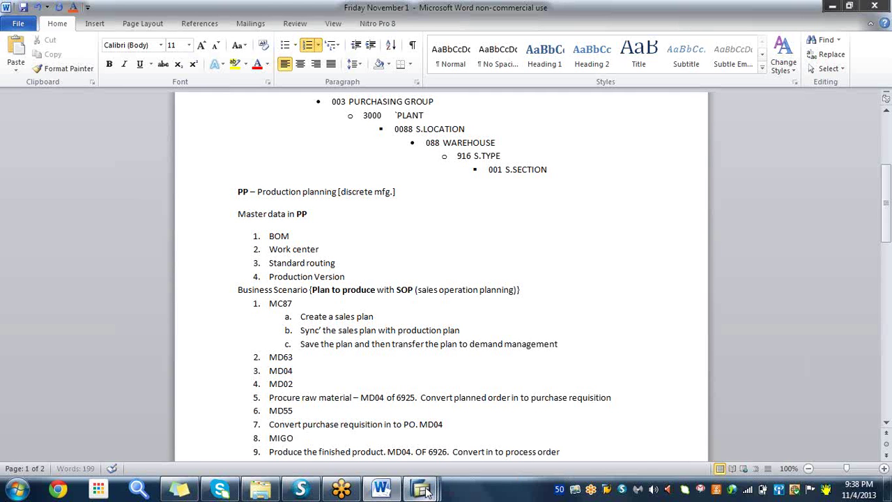
{"action": "mouse_move", "coordinate": [426, 491]}
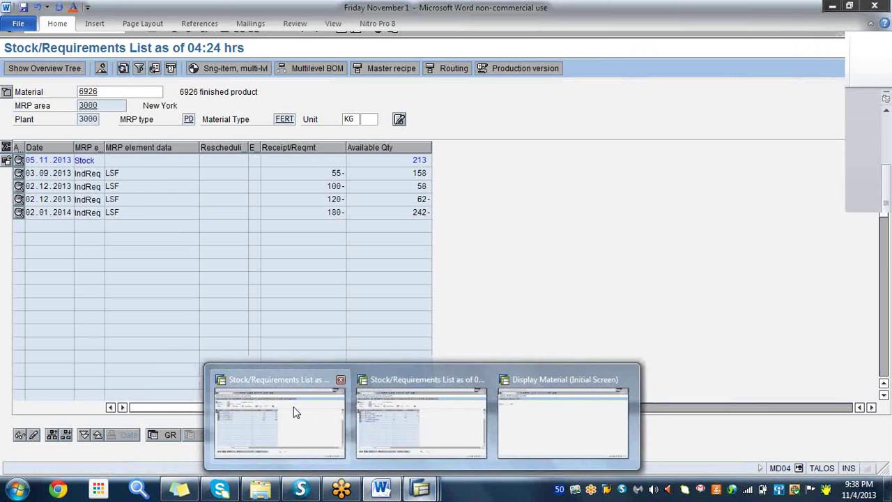
- Refresh the 6926 stock/requirements list and convert planned order 114621 into a process order
{"action": "left_click", "coordinate": [295, 412]}
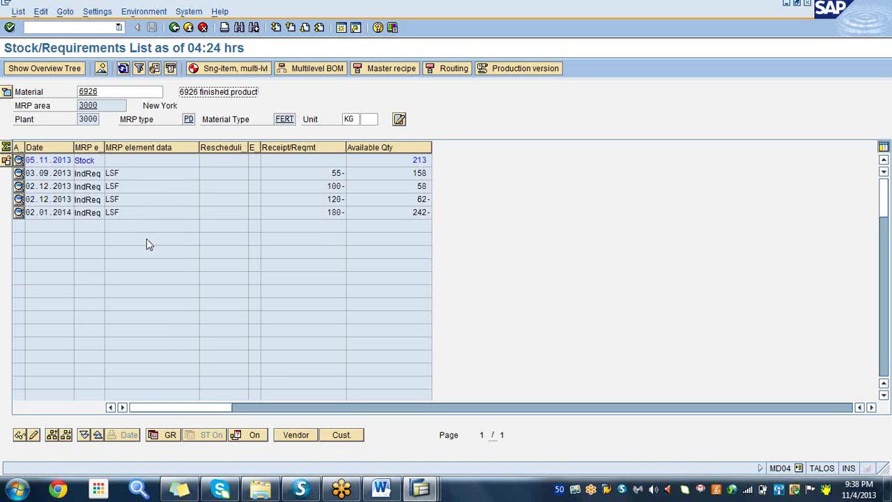
{"action": "left_click", "coordinate": [122, 69]}
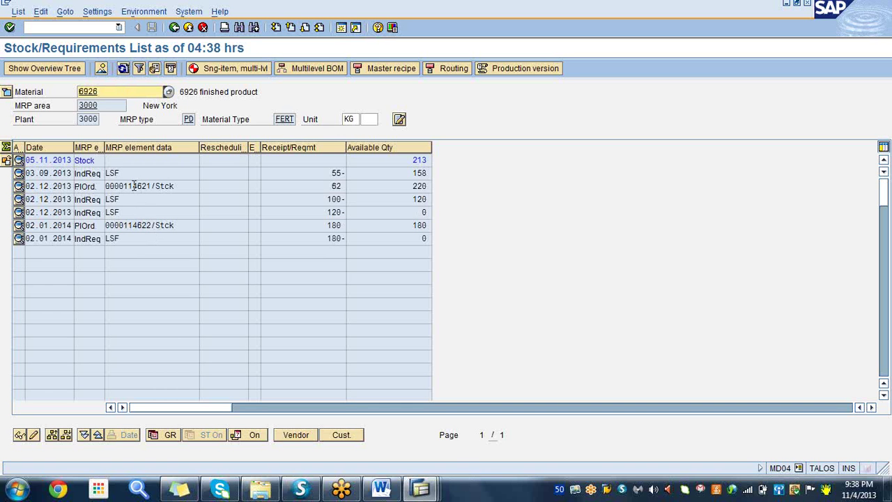
{"action": "double_click", "coordinate": [135, 186]}
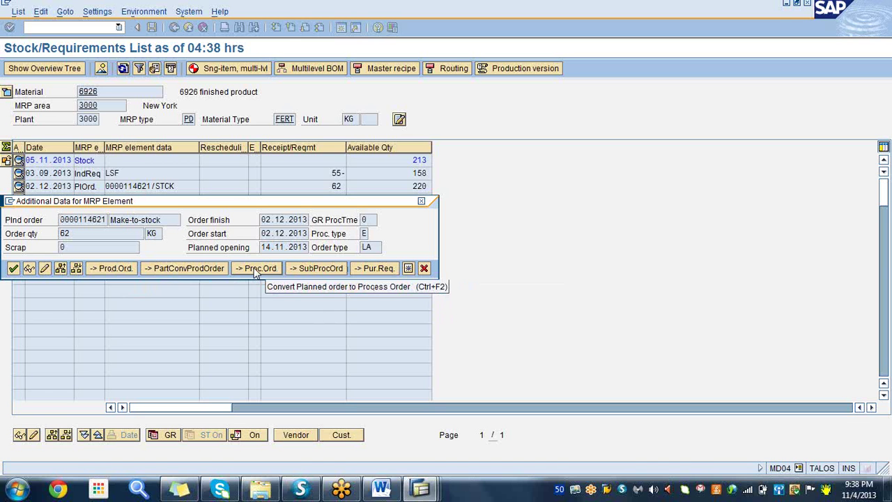
{"action": "left_click", "coordinate": [255, 271]}
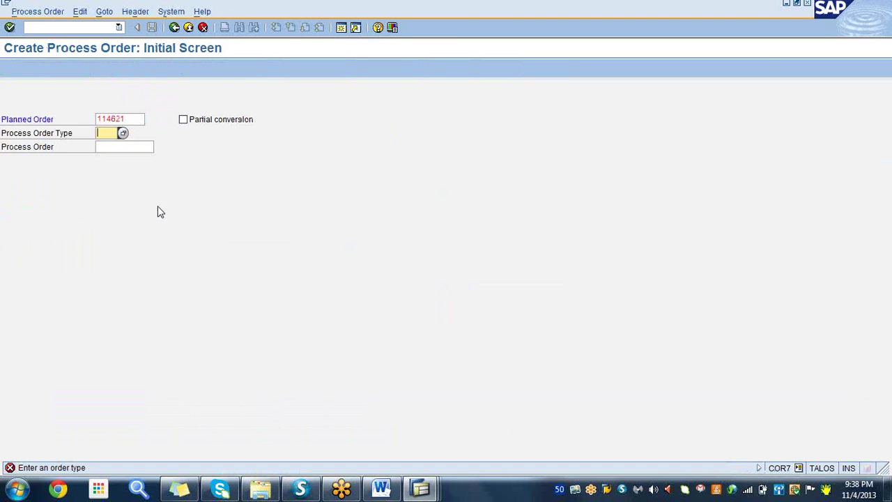
- Choose order type p101 and master recipe 50000212 for the new process order
{"action": "type", "text": "p"}
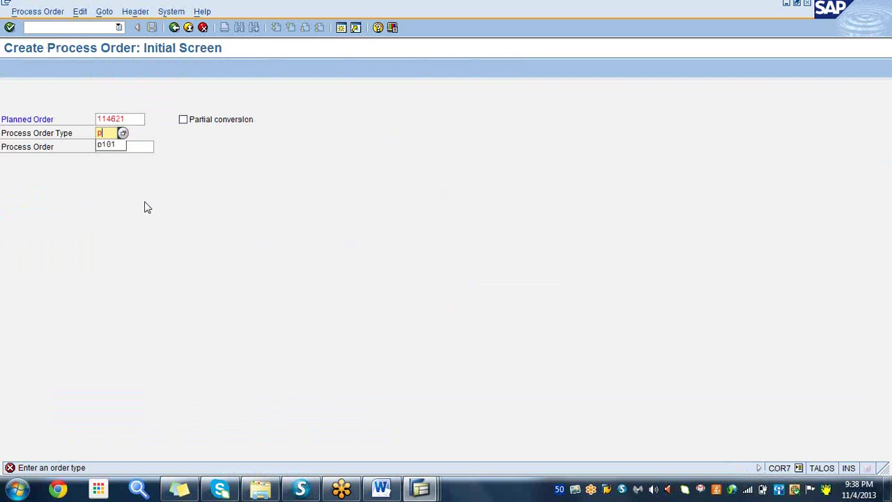
{"action": "left_click", "coordinate": [108, 145]}
{"action": "key", "text": "Return"}
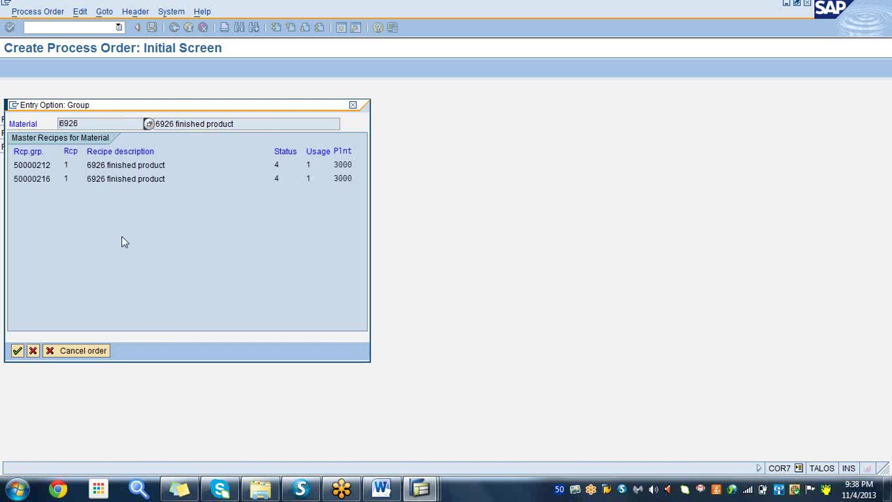
{"action": "left_click", "coordinate": [34, 165]}
{"action": "left_click", "coordinate": [17, 350]}
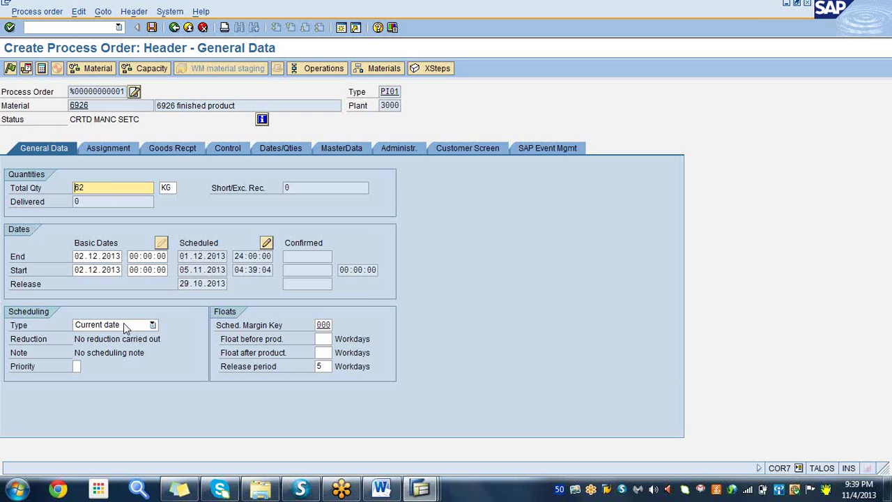
- Reread the order's master data from production version 2
{"action": "left_click", "coordinate": [344, 148]}
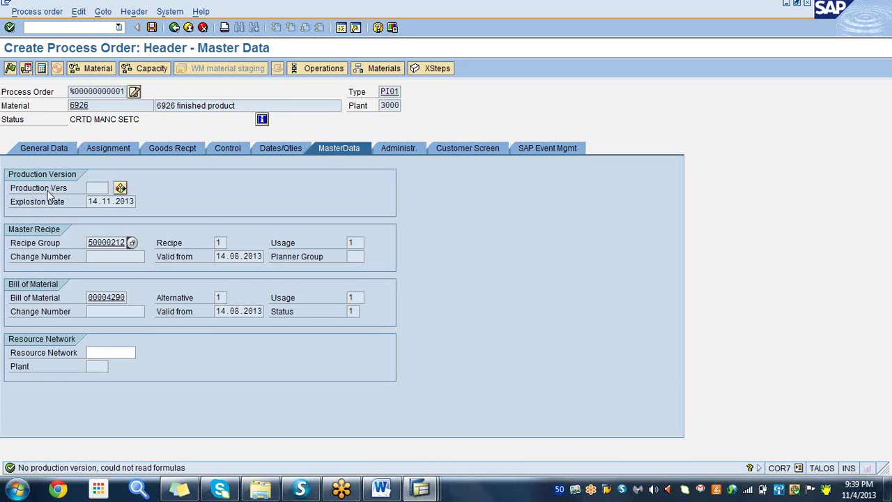
{"action": "left_click", "coordinate": [120, 189]}
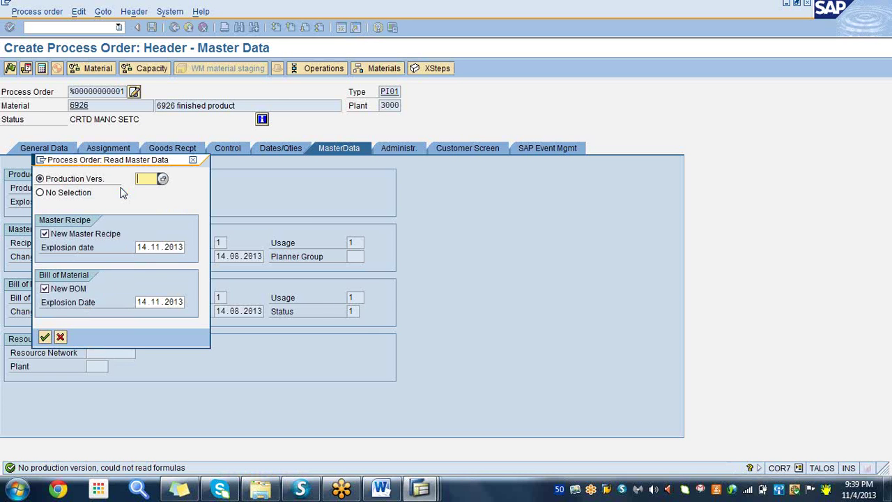
{"action": "left_click", "coordinate": [162, 180]}
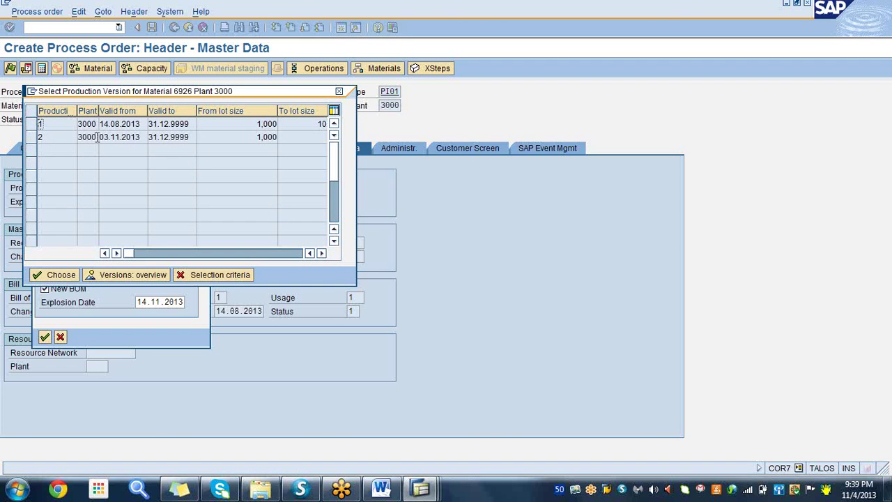
{"action": "left_click", "coordinate": [54, 276]}
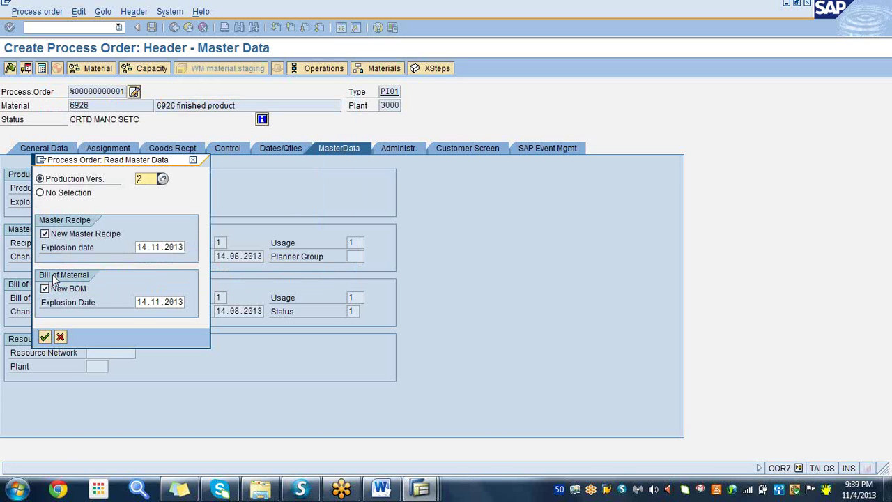
{"action": "left_click", "coordinate": [44, 337]}
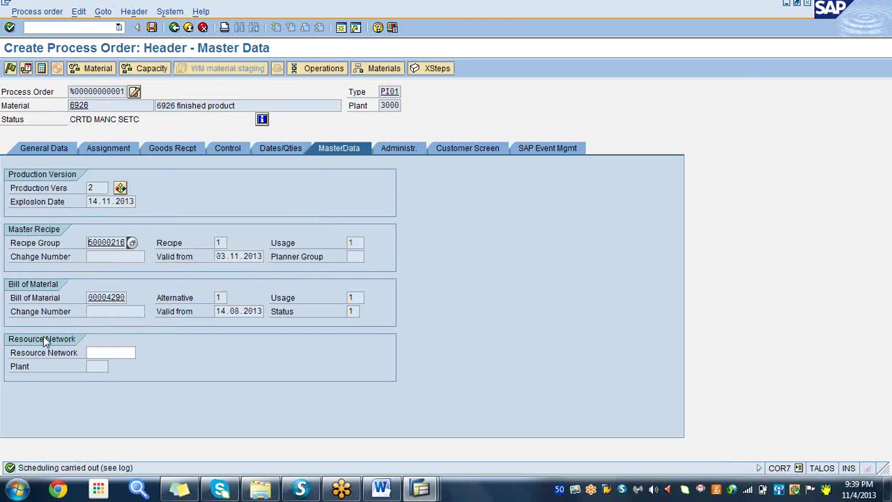
{"action": "left_click", "coordinate": [99, 188]}
- Set storage location 0001 for component 6925 (item 0010) in the order's material list
{"action": "left_click", "coordinate": [376, 69]}
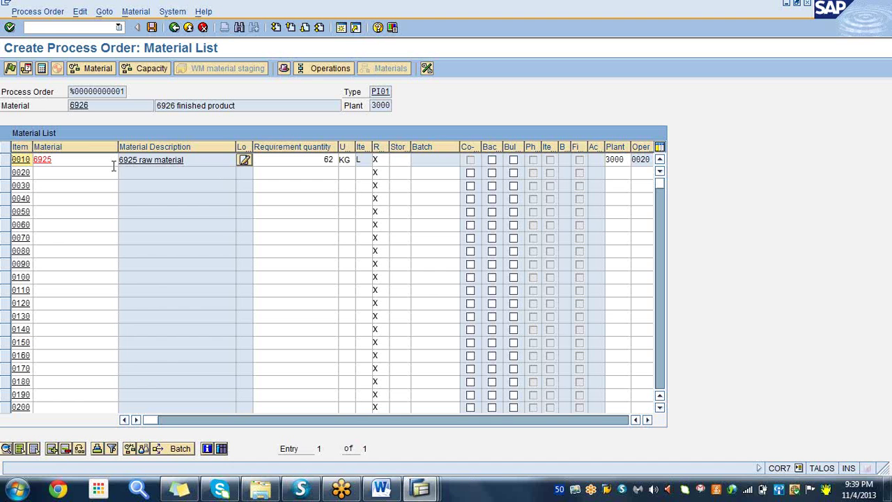
{"action": "left_click", "coordinate": [91, 160]}
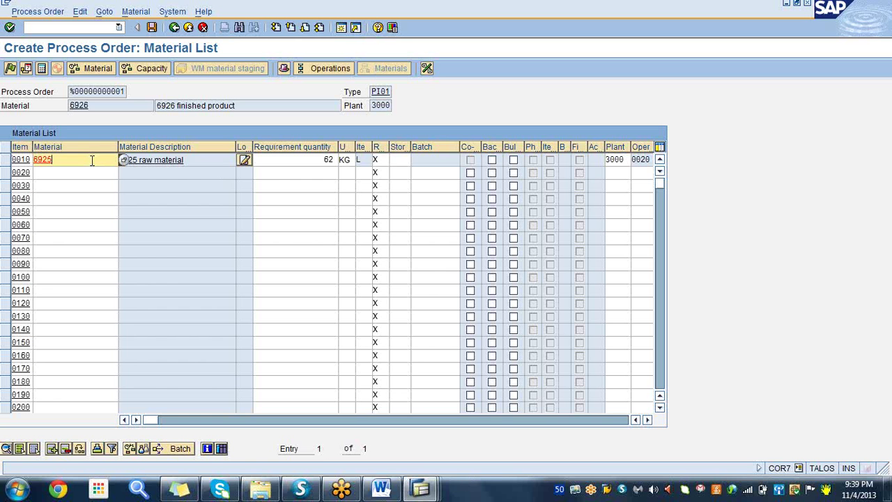
{"action": "left_click", "coordinate": [400, 161]}
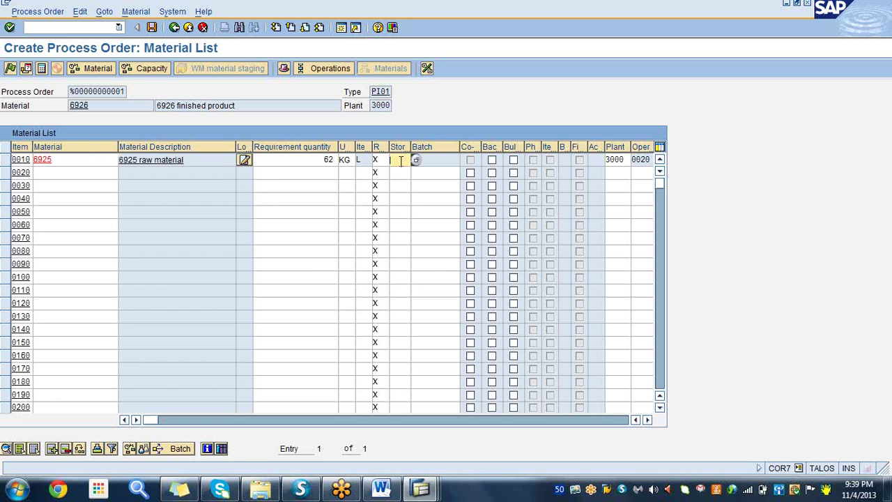
{"action": "type", "text": "000"}
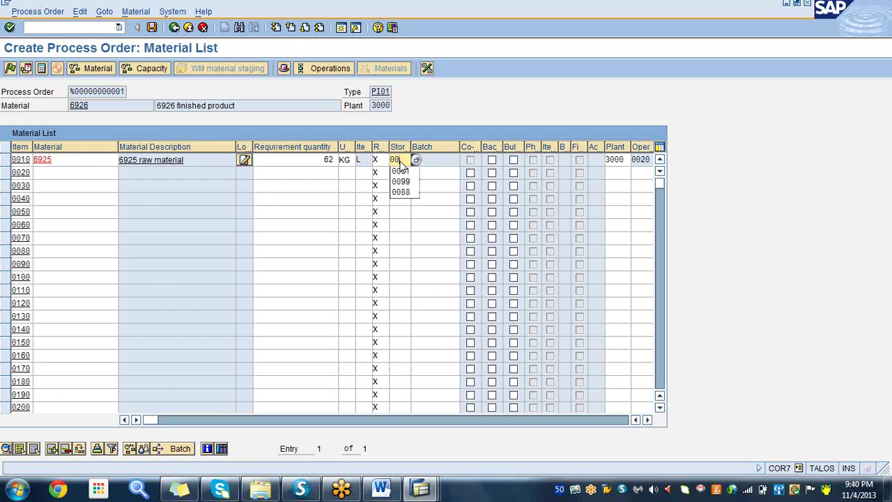
{"action": "left_click", "coordinate": [401, 172]}
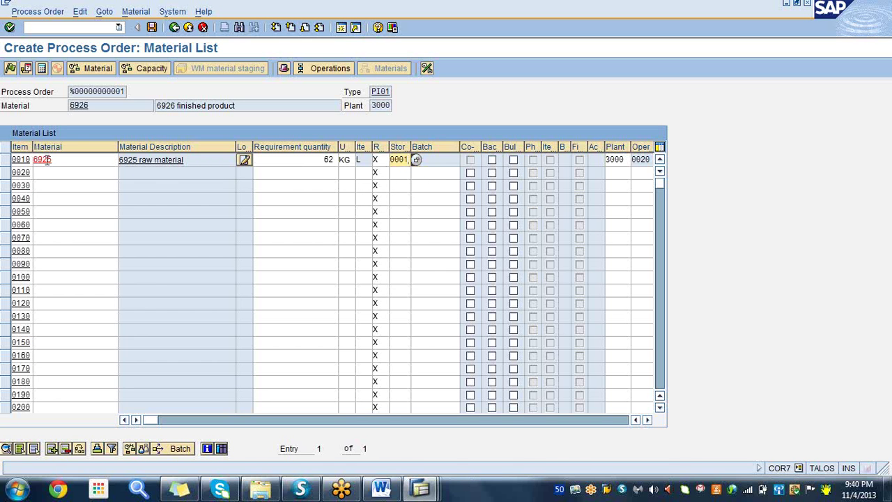
{"action": "left_click", "coordinate": [69, 158]}
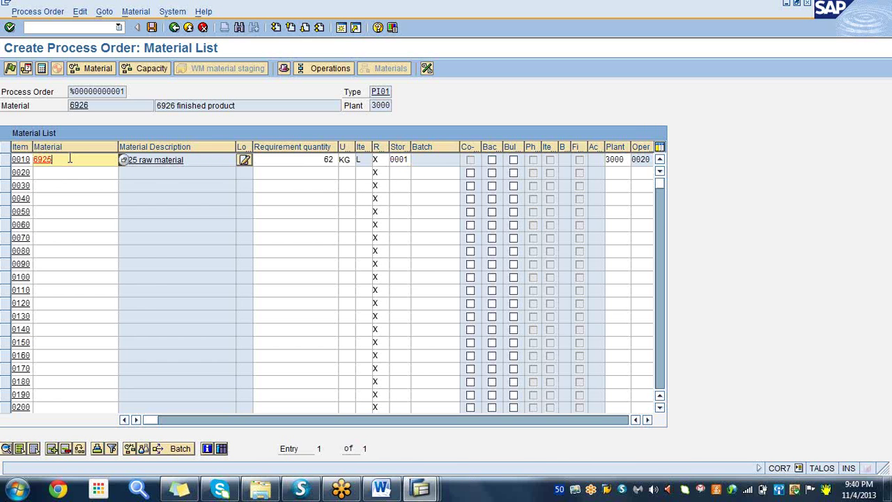
- Run material and capacity availability checks, determine costs, schedule, release and save the process order
{"action": "left_click", "coordinate": [96, 69]}
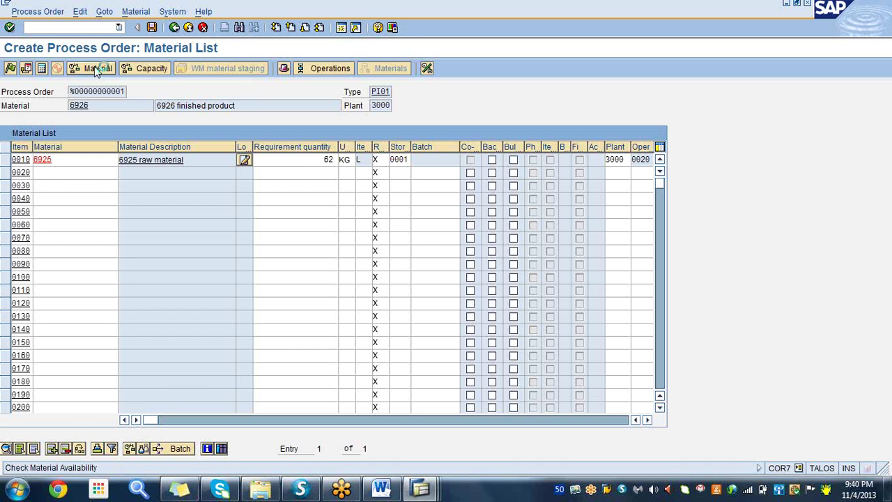
{"action": "left_click", "coordinate": [151, 70]}
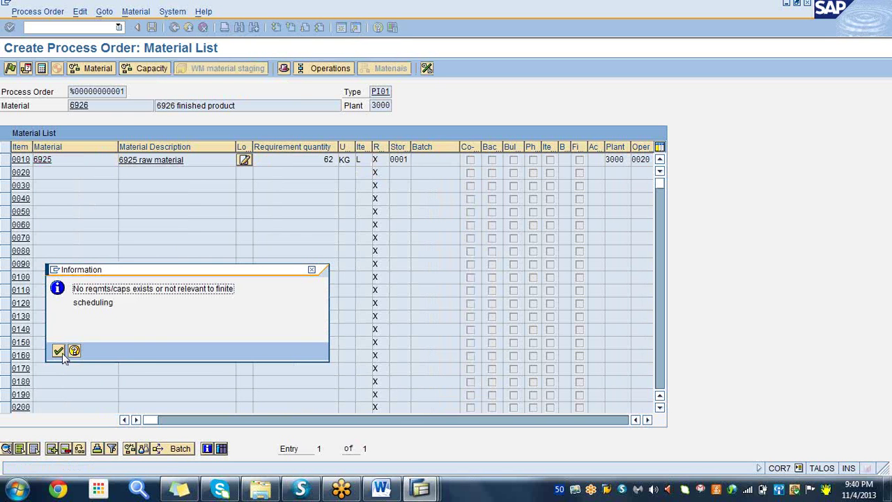
{"action": "left_click", "coordinate": [59, 352]}
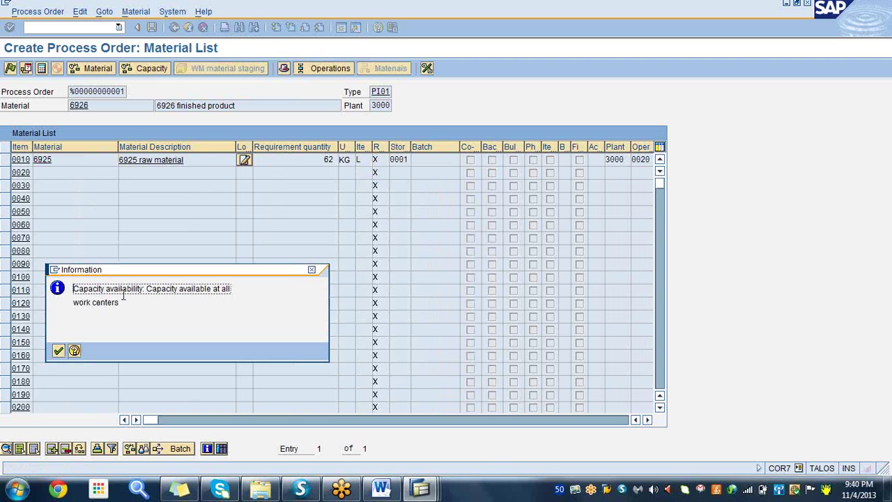
{"action": "left_click", "coordinate": [59, 352]}
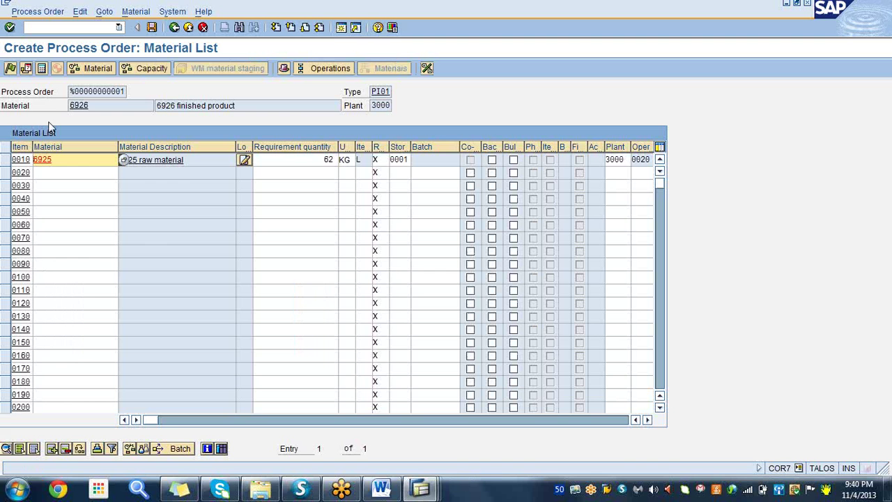
{"action": "left_click", "coordinate": [41, 69]}
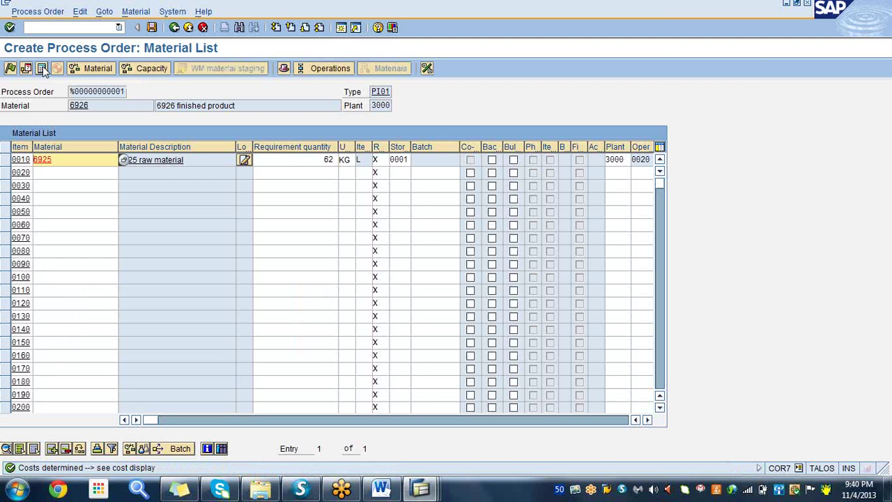
{"action": "left_click", "coordinate": [27, 71]}
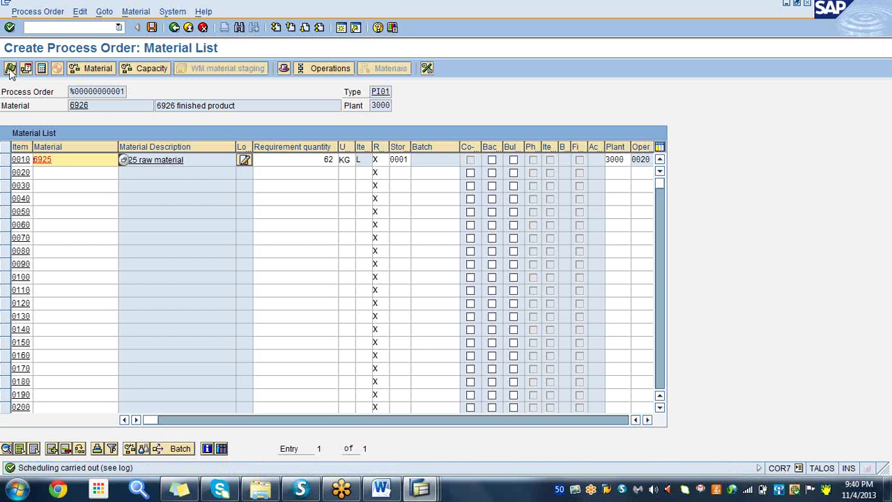
{"action": "left_click", "coordinate": [10, 69]}
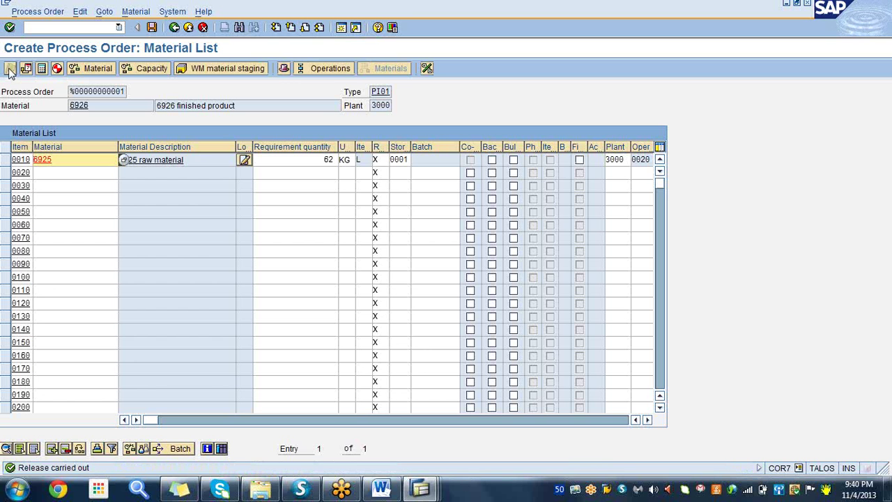
{"action": "left_click", "coordinate": [152, 28]}
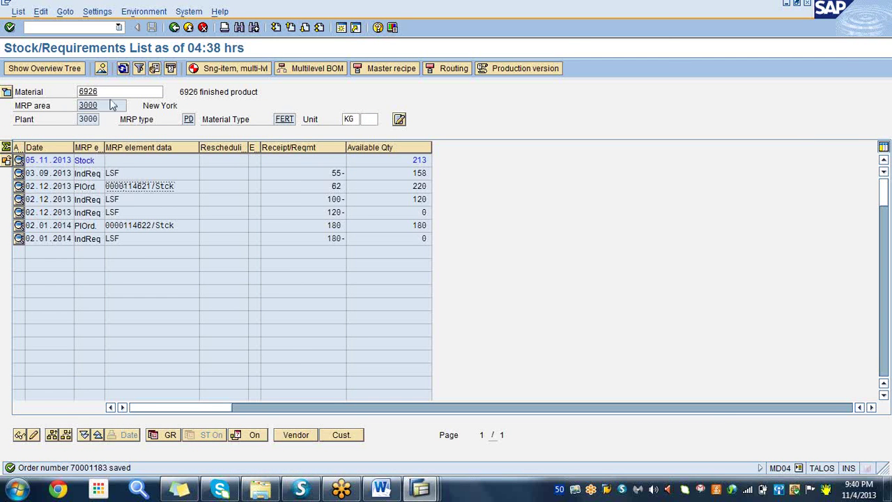
- Refresh 6926's stock/requirements list to show process order 70001183, then return to the Word notes
{"action": "left_click", "coordinate": [122, 70]}
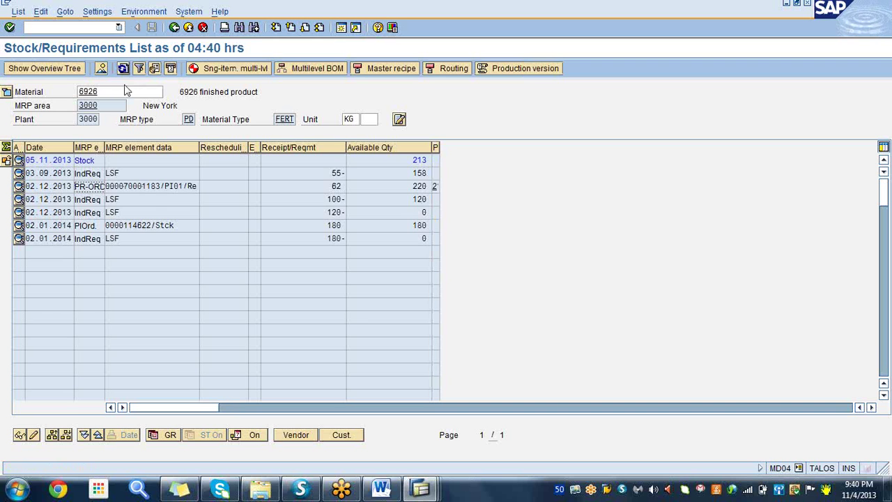
{"action": "left_click", "coordinate": [143, 186]}
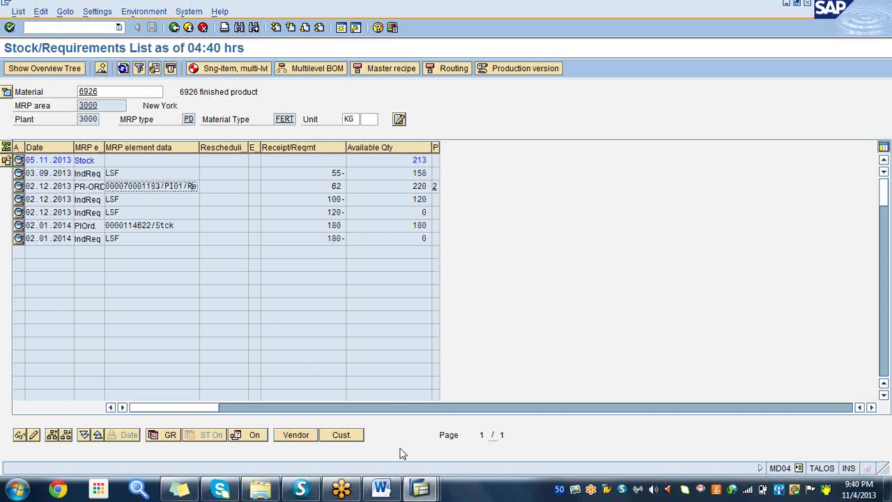
{"action": "left_click", "coordinate": [380, 488]}
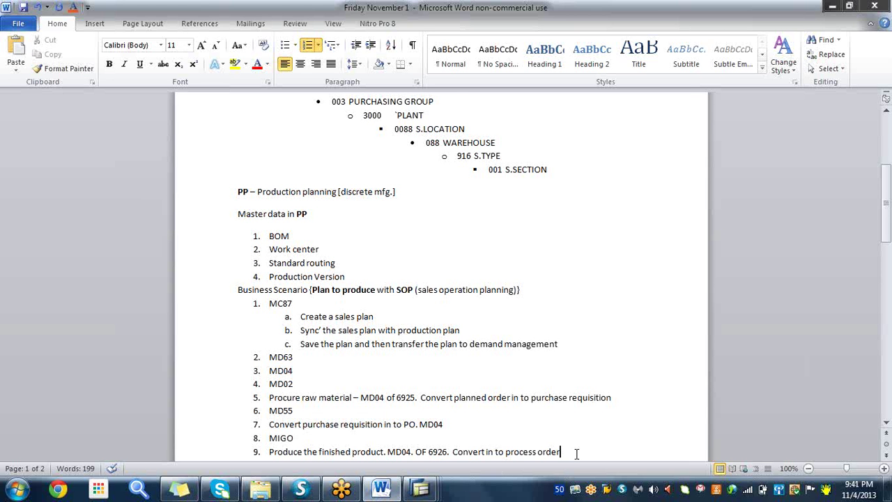
- Add item 10 'MIGO [Goods issue to process order]' to the notes and start item 11
{"action": "key", "text": "Return"}
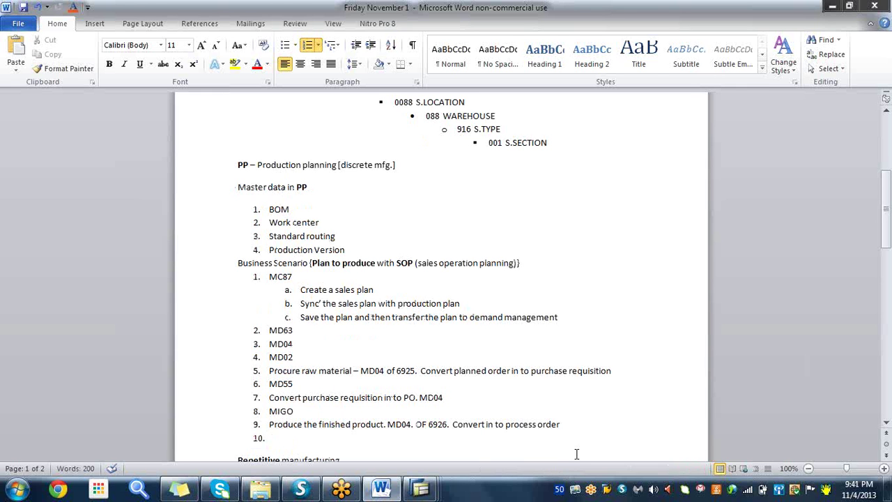
{"action": "type", "text": "g"}
{"action": "type", "text": "MIG"}
{"action": "type", "text": "O"}
{"action": "type", "text": " [G"}
{"action": "type", "text": "oods"}
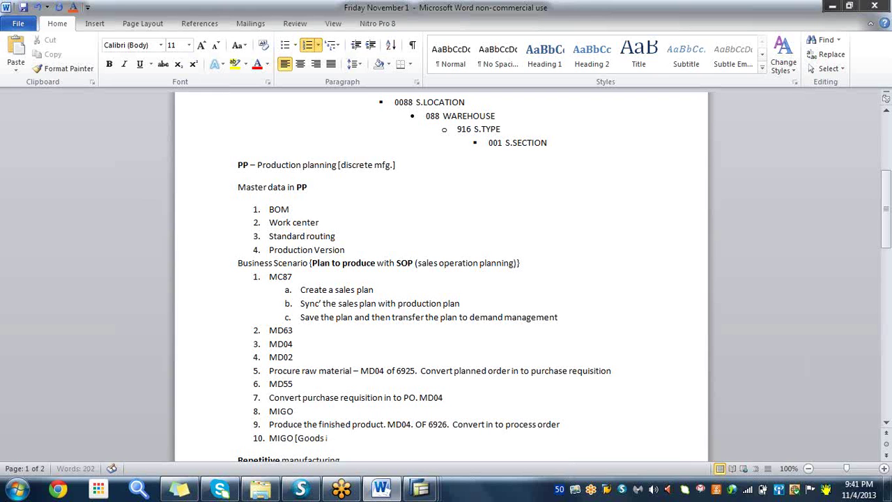
{"action": "type", "text": " issue to process"}
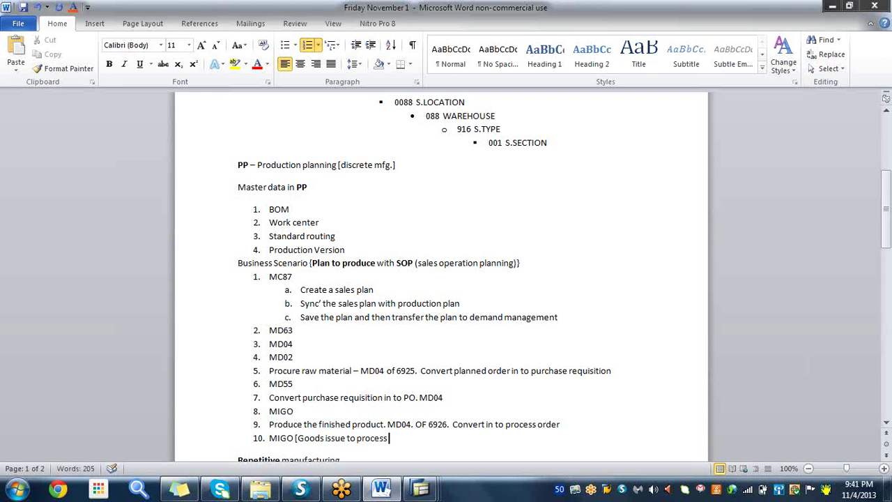
{"action": "type", "text": " order]"}
{"action": "key", "text": "Return"}
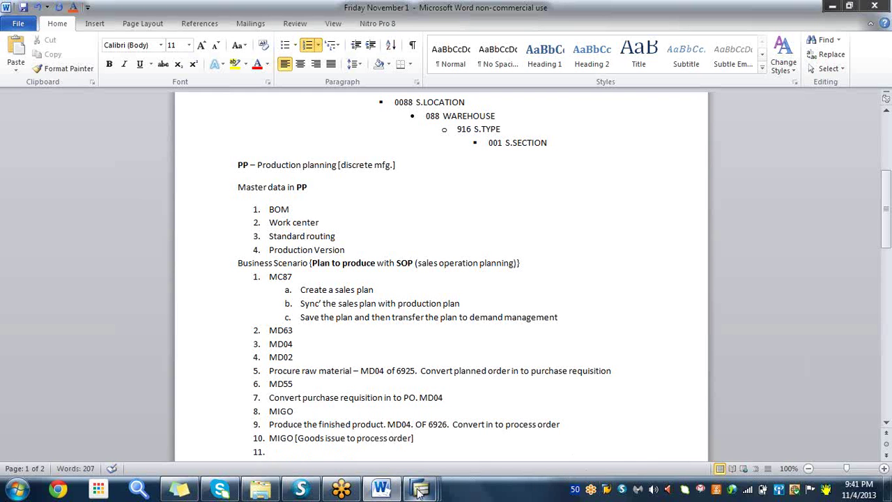
- Start the MIGO goods movement transaction from the Display Material window
{"action": "mouse_move", "coordinate": [420, 488]}
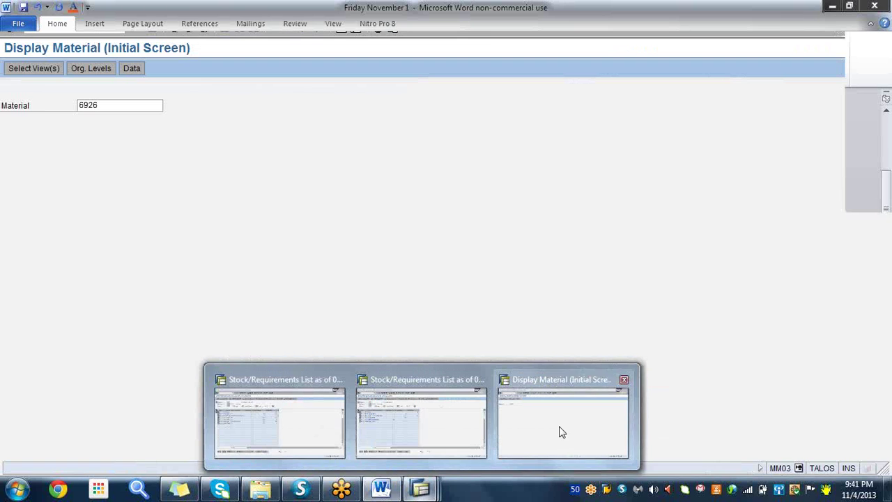
{"action": "left_click", "coordinate": [561, 431]}
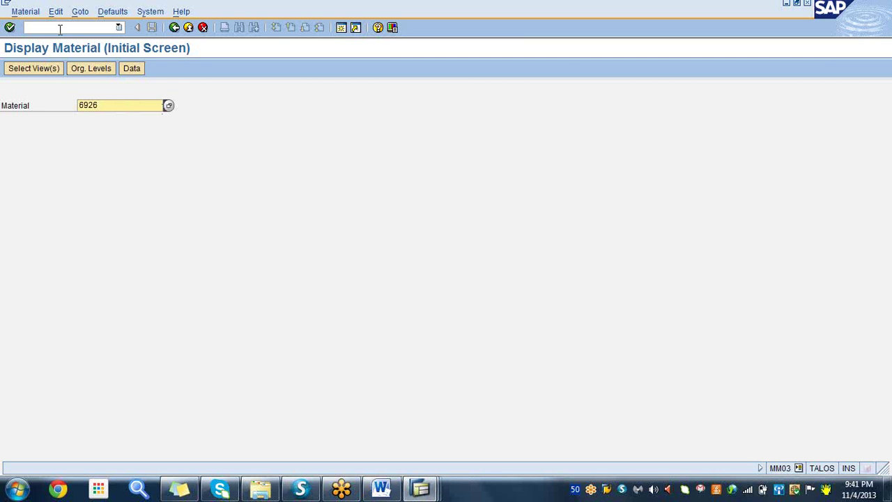
{"action": "left_click", "coordinate": [60, 30]}
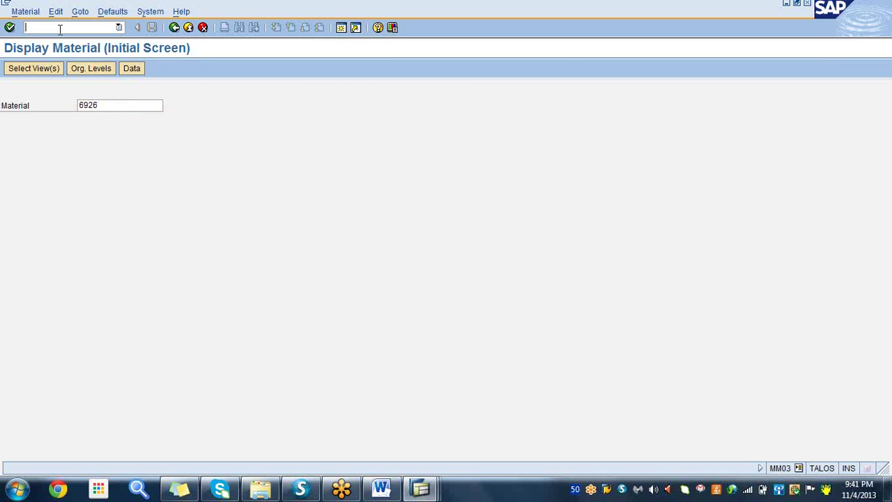
{"action": "type", "text": "/nmigo"}
{"action": "key", "text": "Return"}
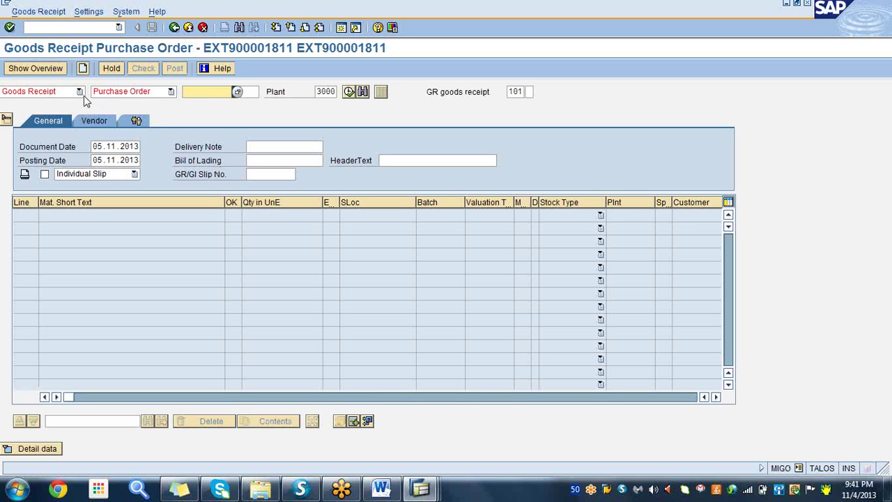
- Set the MIGO action to Goods Issue with Order as the reference document
{"action": "left_click", "coordinate": [79, 92]}
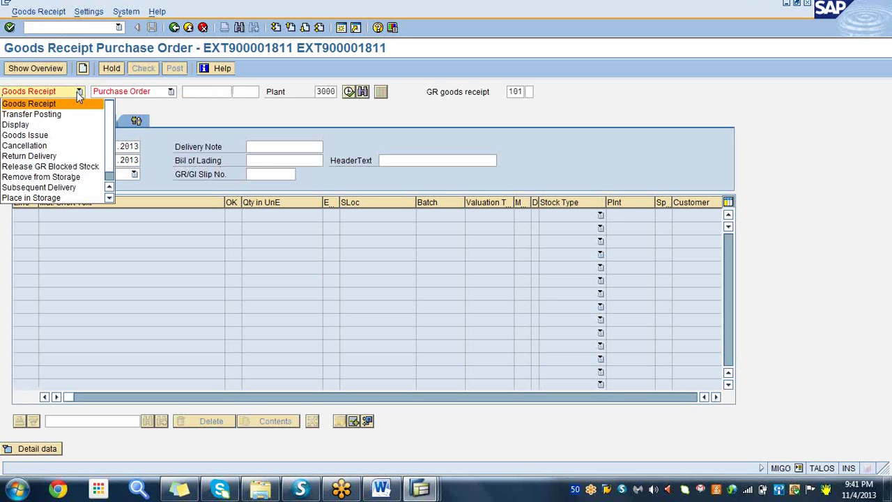
{"action": "left_click", "coordinate": [51, 135]}
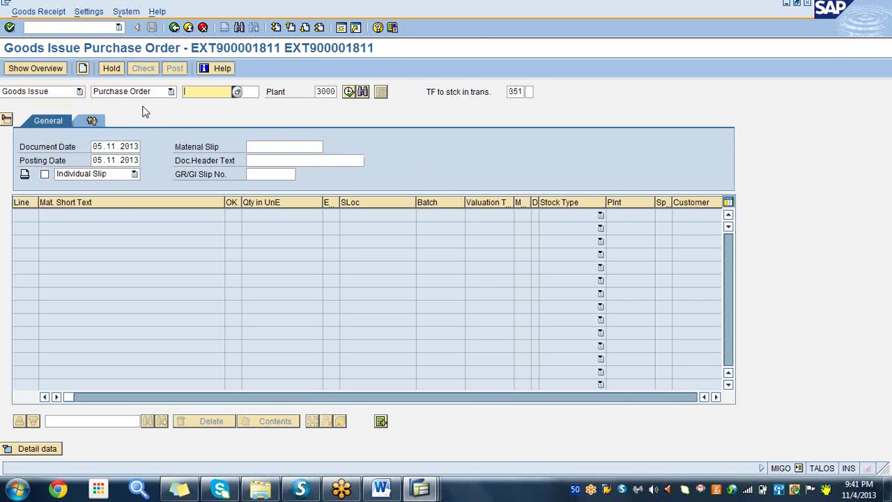
{"action": "left_click", "coordinate": [171, 92]}
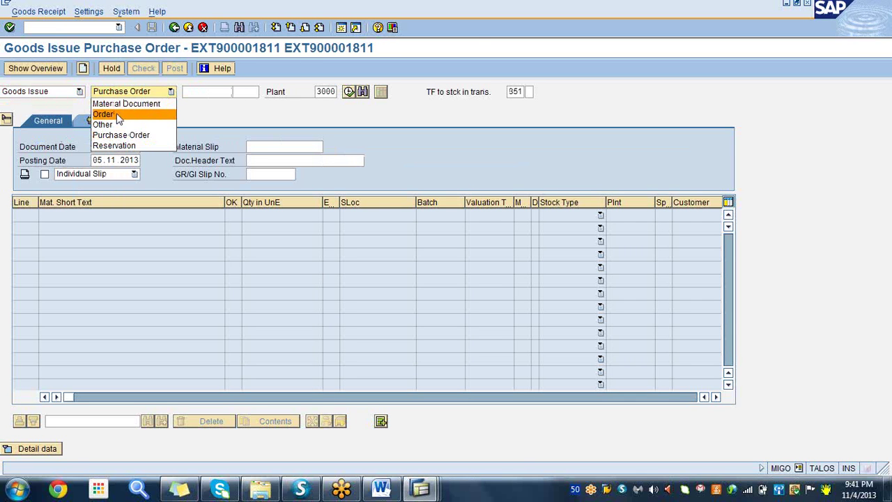
{"action": "left_click", "coordinate": [117, 114]}
- Enter order number 70001183, cross-checking it against the stock/requirements list
{"action": "left_click", "coordinate": [203, 89]}
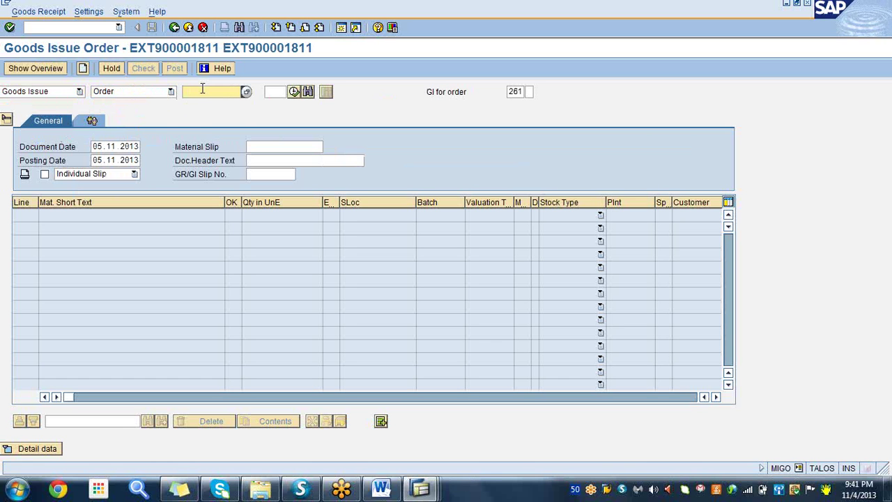
{"action": "type", "text": "7"}
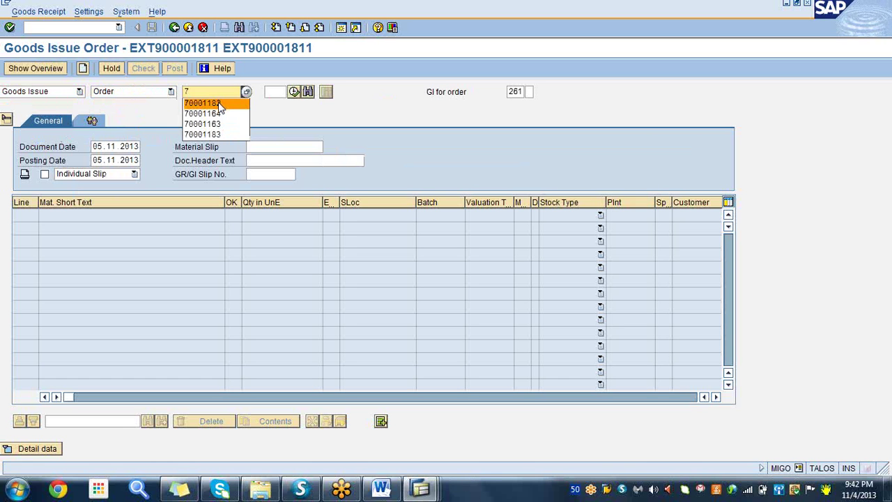
{"action": "left_click", "coordinate": [218, 102]}
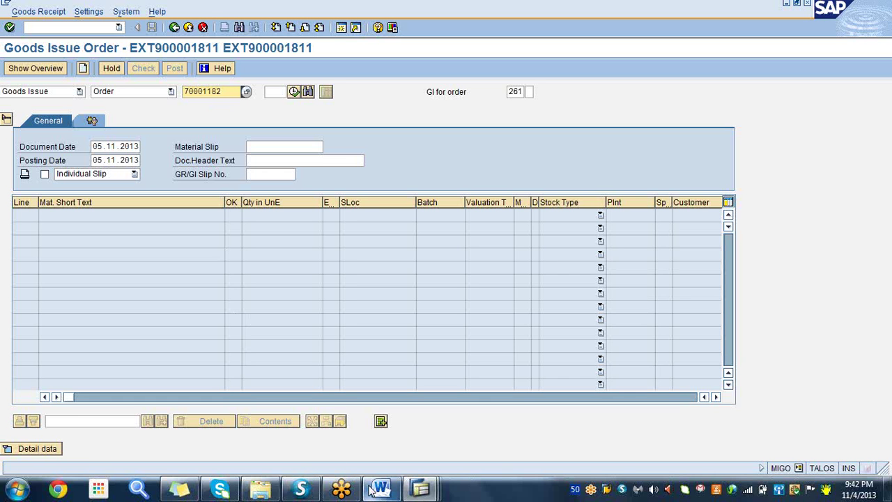
{"action": "left_click", "coordinate": [420, 488]}
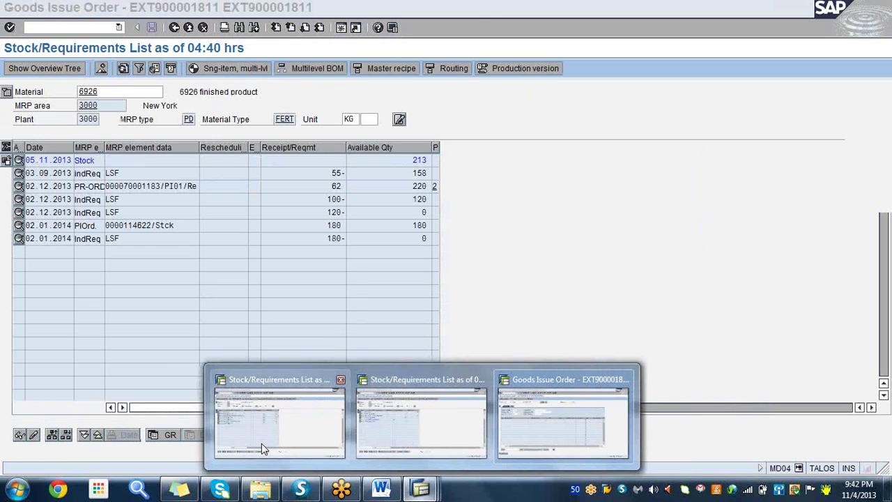
{"action": "left_click", "coordinate": [261, 444]}
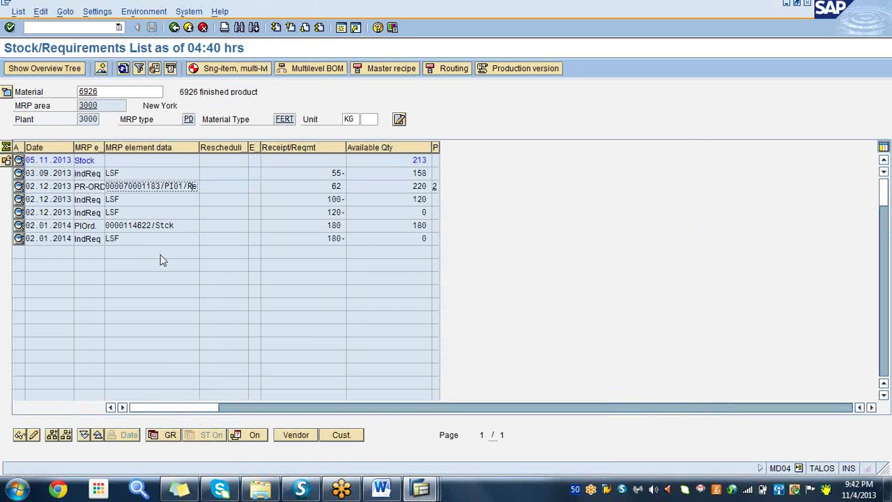
{"action": "left_click", "coordinate": [421, 488]}
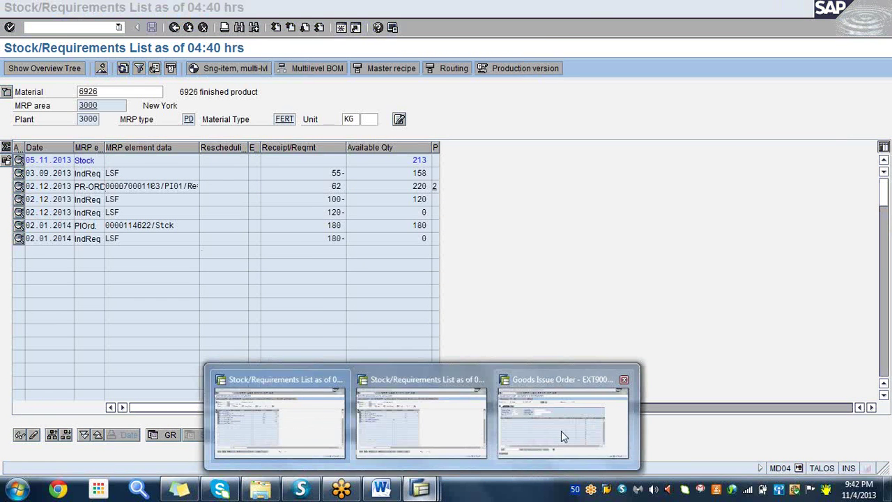
{"action": "left_click", "coordinate": [561, 431]}
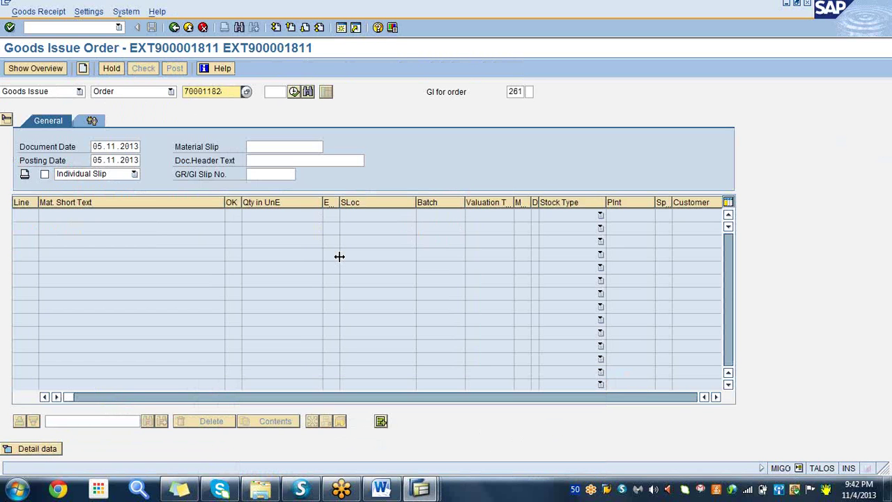
{"action": "key", "text": "BackSpace"}
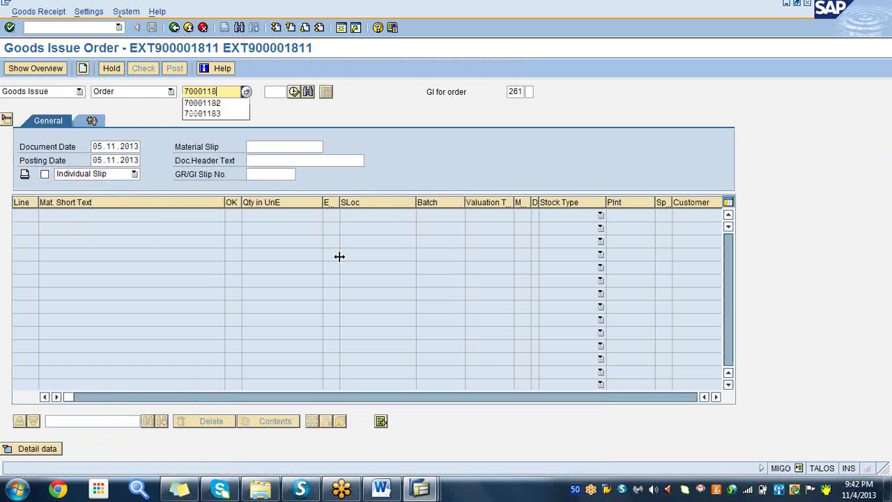
{"action": "type", "text": "0"}
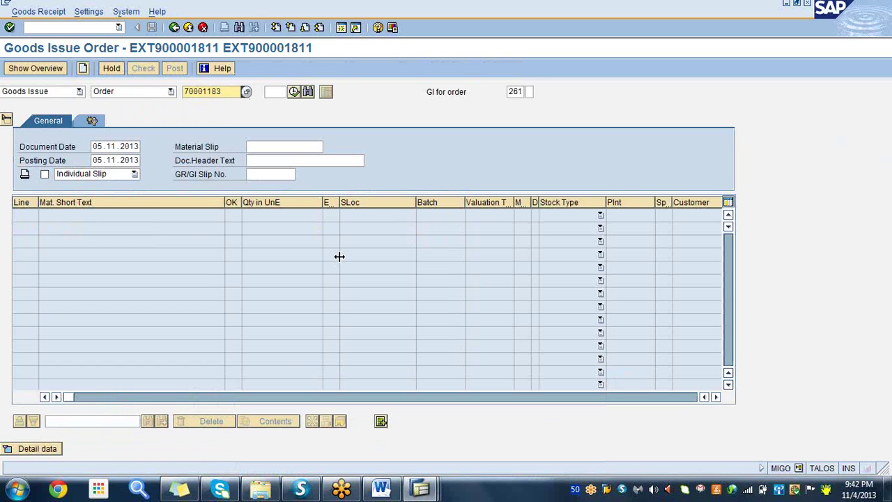
- Load order 70001183 for goods issue and compare it with the PR-ORD row in the stock/requirements list
{"action": "left_click", "coordinate": [10, 28]}
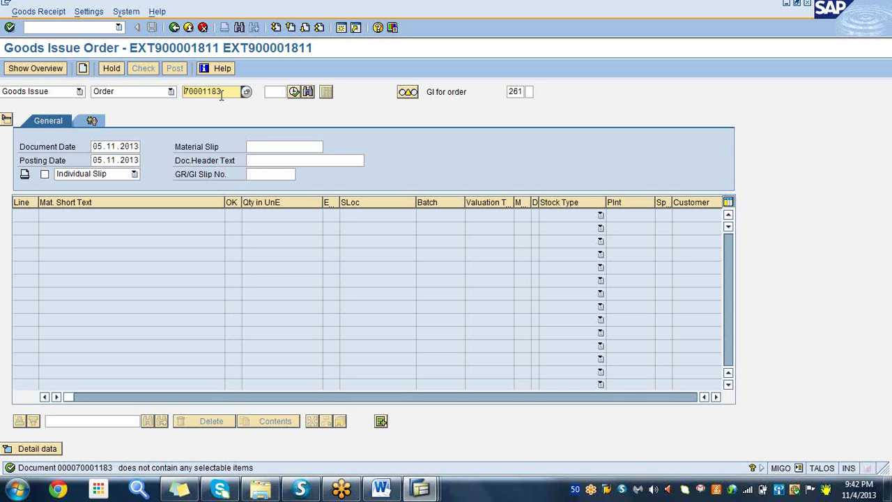
{"action": "left_click", "coordinate": [422, 489]}
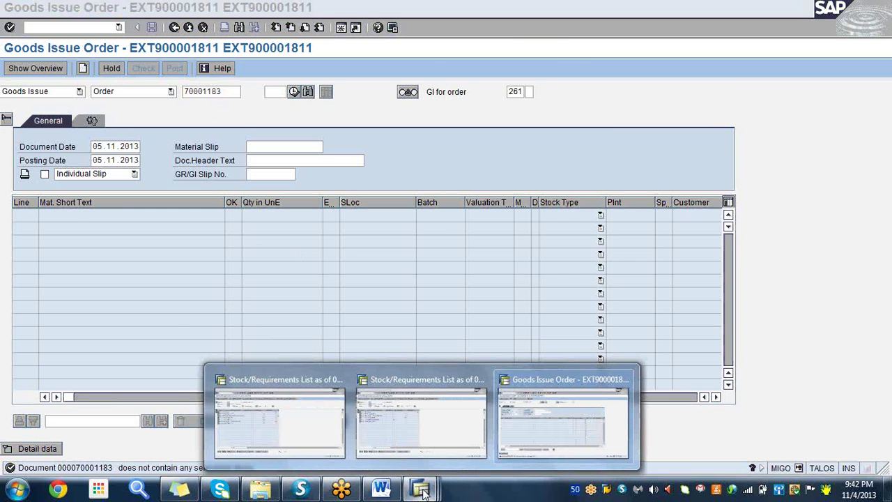
{"action": "mouse_move", "coordinate": [308, 429]}
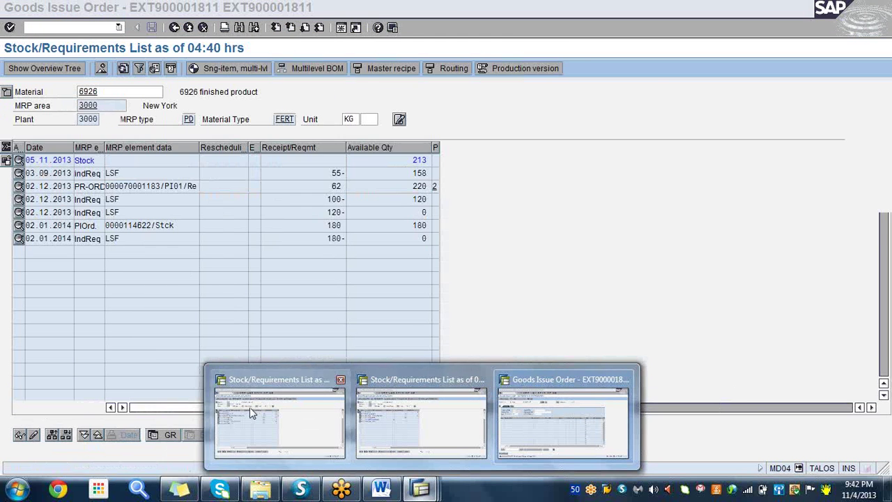
{"action": "left_click", "coordinate": [249, 407]}
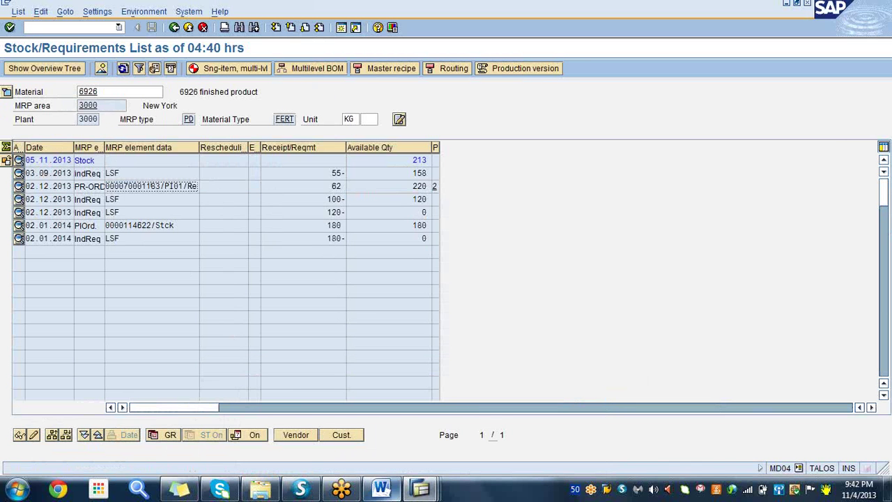
{"action": "mouse_move", "coordinate": [423, 488]}
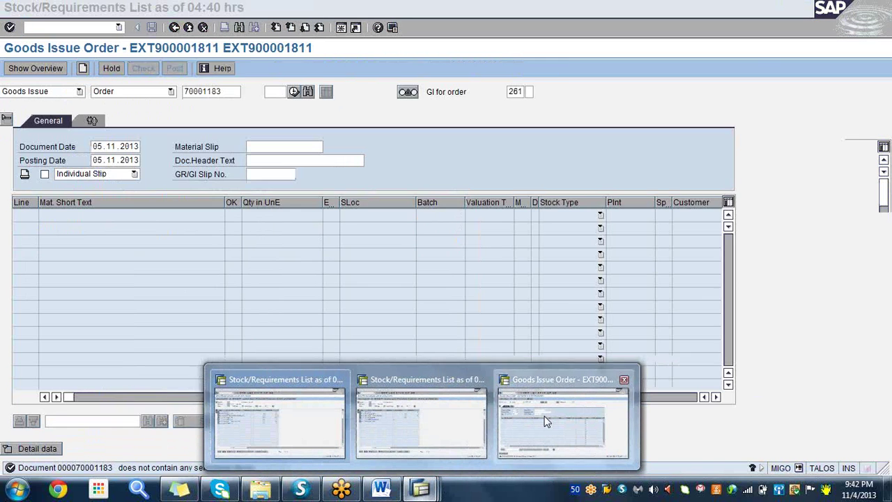
{"action": "left_click", "coordinate": [546, 421]}
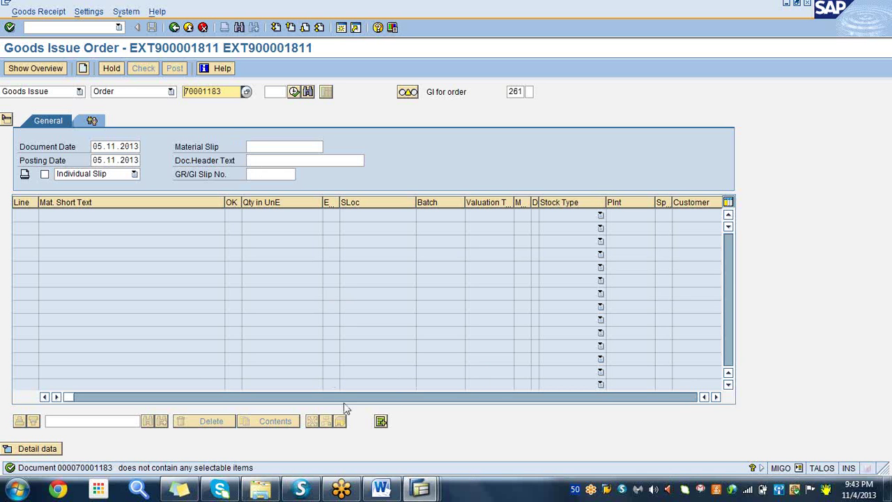
{"action": "left_click", "coordinate": [420, 487]}
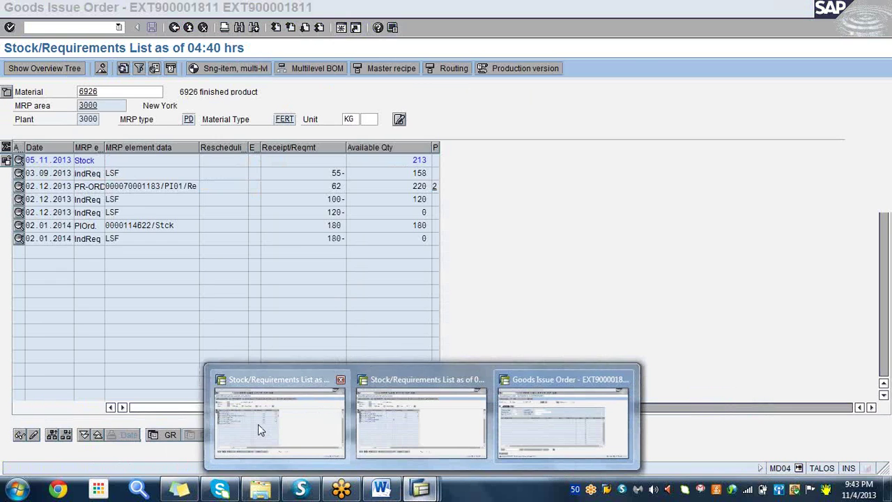
{"action": "left_click", "coordinate": [258, 423]}
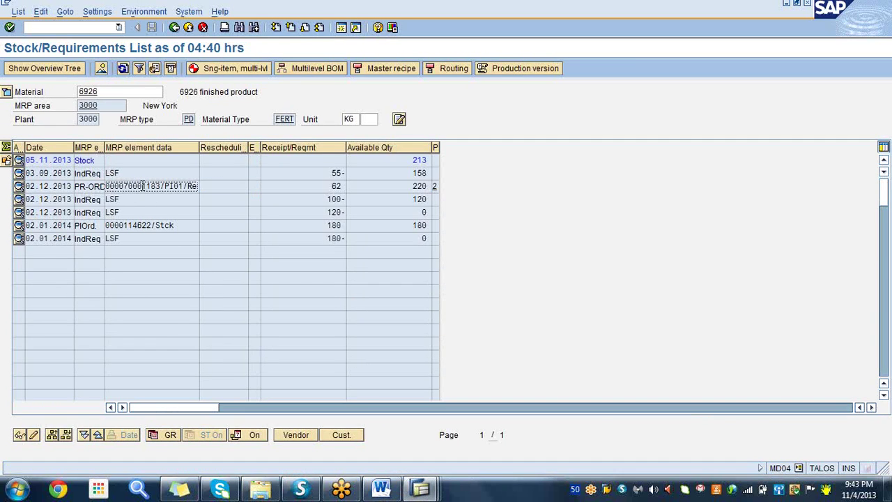
{"action": "left_click_drag", "start_coordinate": [137, 186], "coordinate": [160, 186]}
{"action": "left_click", "coordinate": [423, 489]}
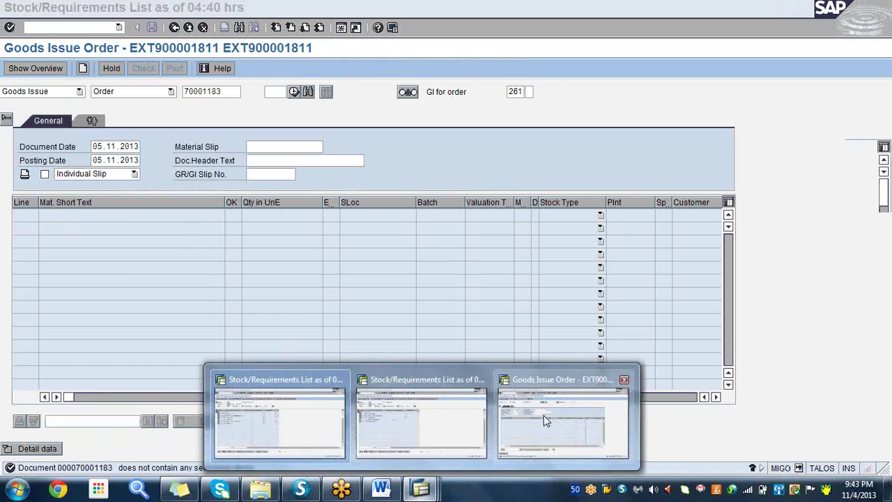
{"action": "left_click", "coordinate": [546, 420]}
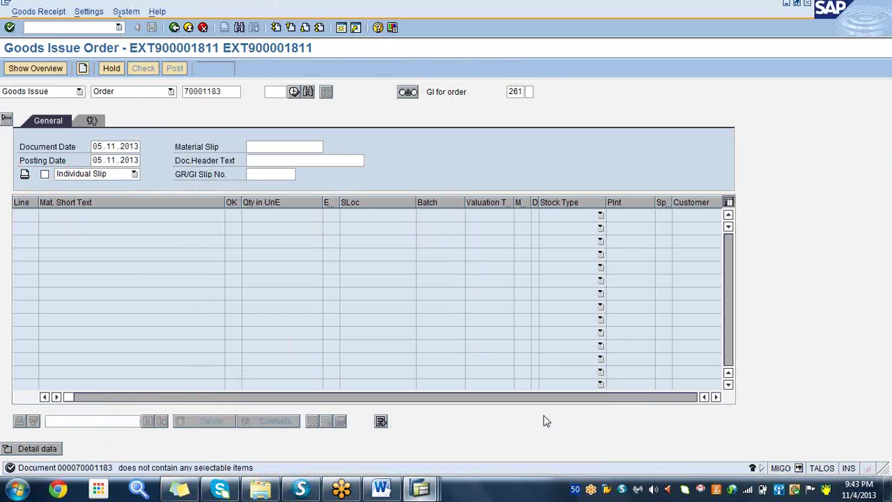
- Re-select order 70001183 and execute the item lookup, then return to the Word notes
{"action": "left_click", "coordinate": [226, 91]}
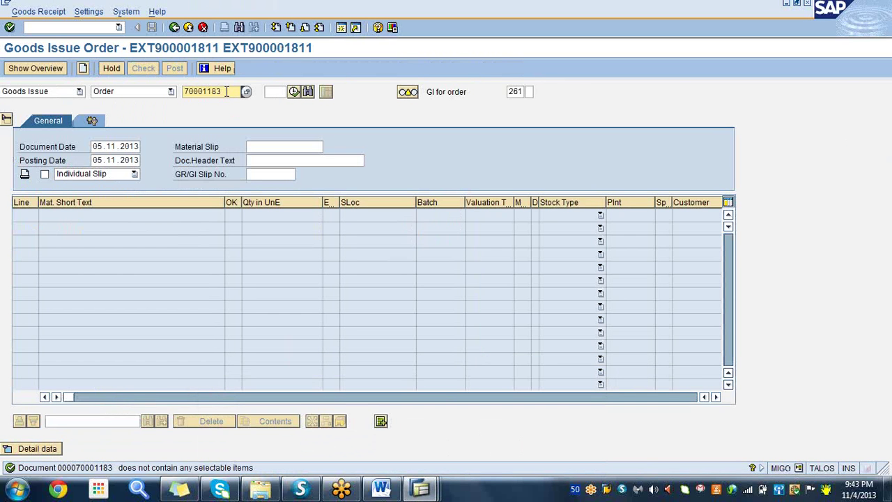
{"action": "key", "text": "BackSpace"}
{"action": "key", "text": "BackSpace"}
{"action": "key", "text": "BackSpace"}
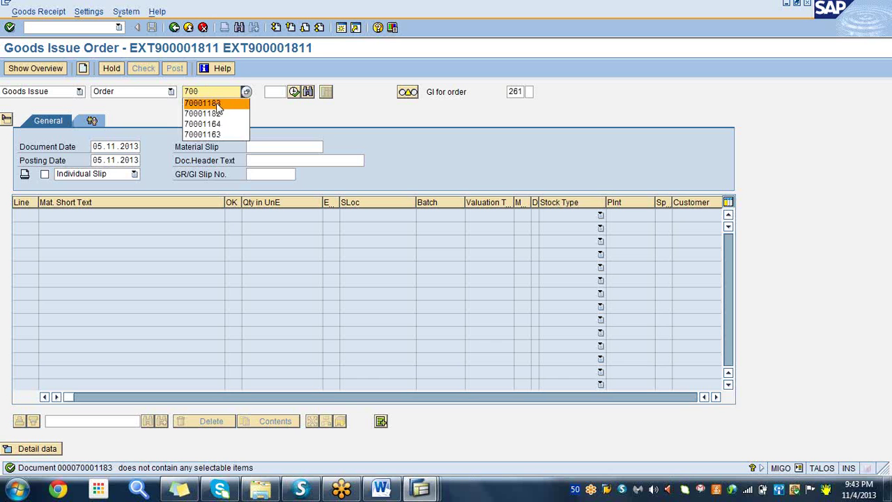
{"action": "left_click", "coordinate": [218, 103]}
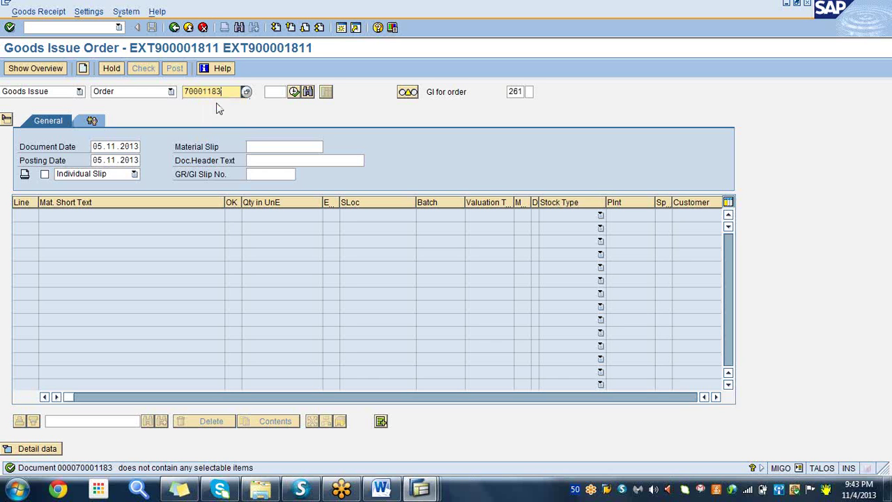
{"action": "left_click", "coordinate": [294, 93]}
{"action": "left_click", "coordinate": [381, 488]}
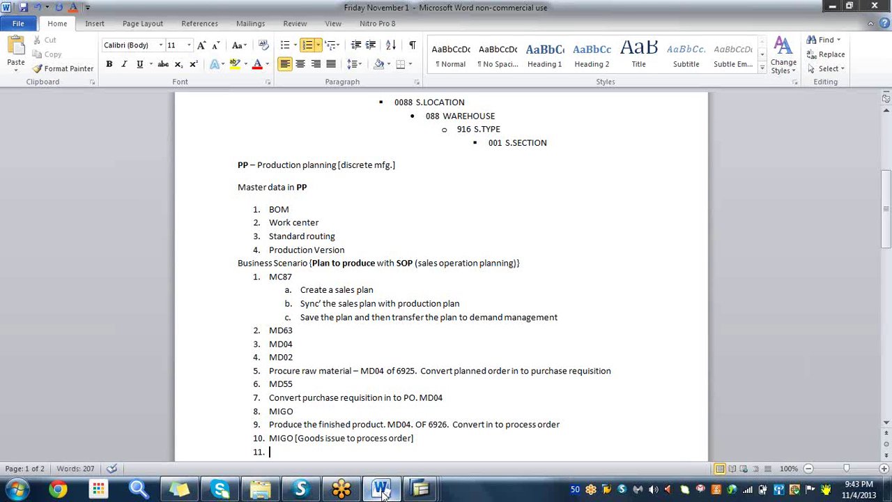
- Add item 11 'COR6N' to the notes, start item 12, and bring back the goods issue window
{"action": "type", "text": "OR6N"}
{"action": "key", "text": "Return"}
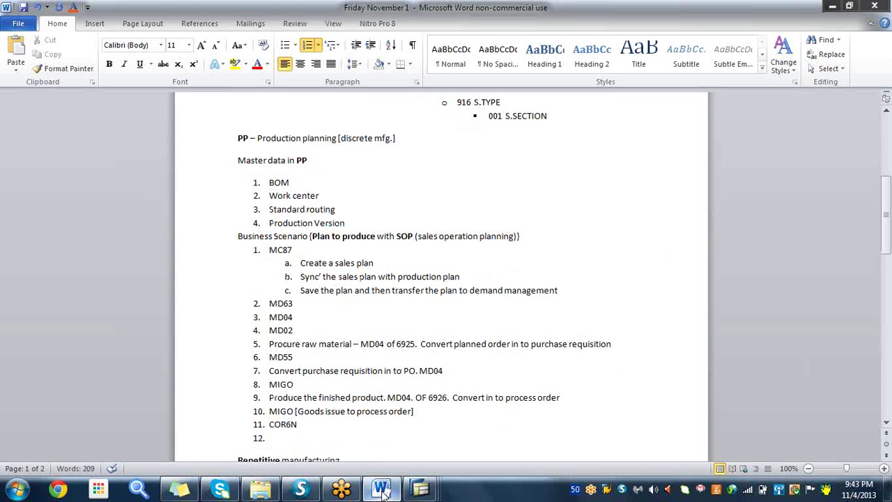
{"action": "mouse_move", "coordinate": [422, 489]}
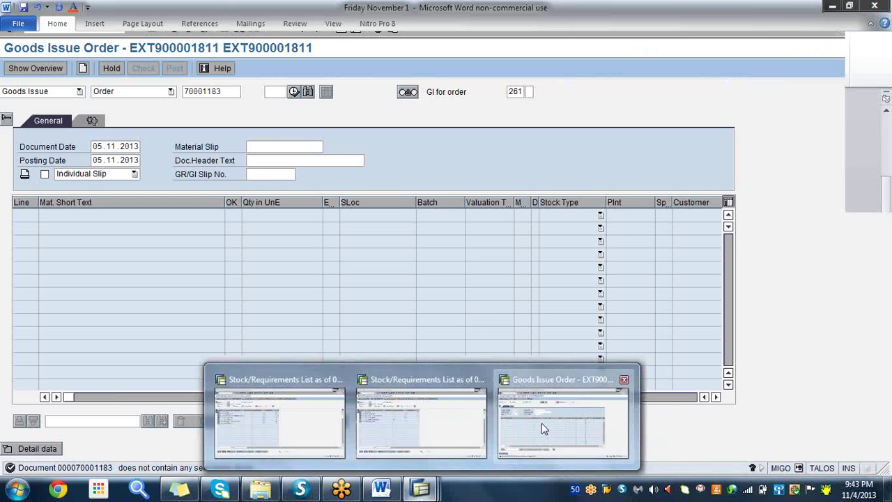
{"action": "left_click", "coordinate": [541, 423]}
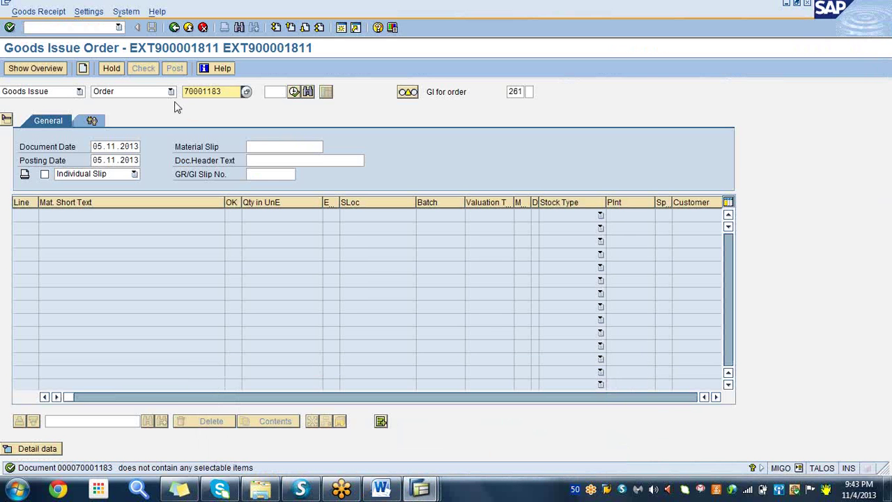
- Open the COR6N confirmation for process order 70001183, phase 0020
{"action": "left_click", "coordinate": [78, 27]}
{"action": "type", "text": "/n"}
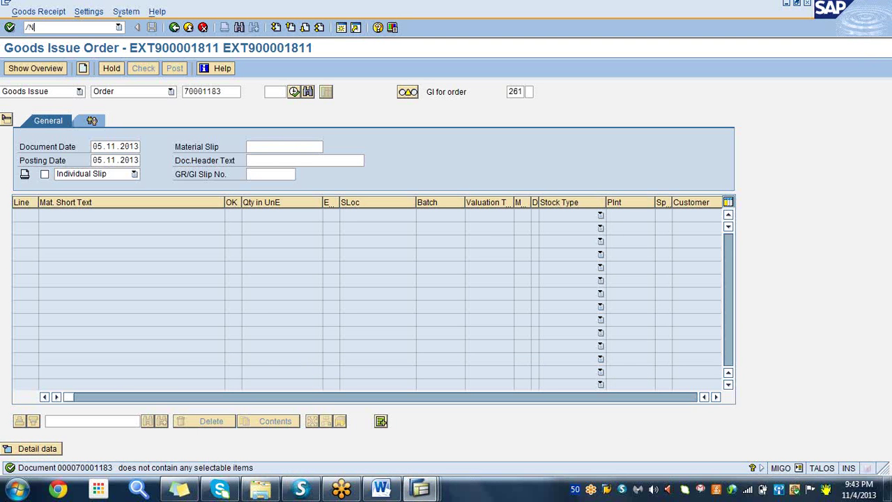
{"action": "type", "text": "cor6n"}
{"action": "key", "text": "Return"}
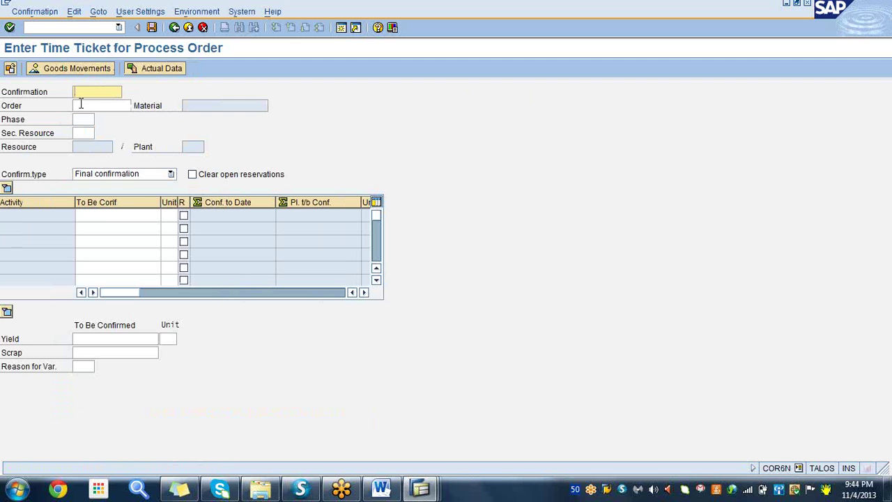
{"action": "left_click", "coordinate": [81, 104]}
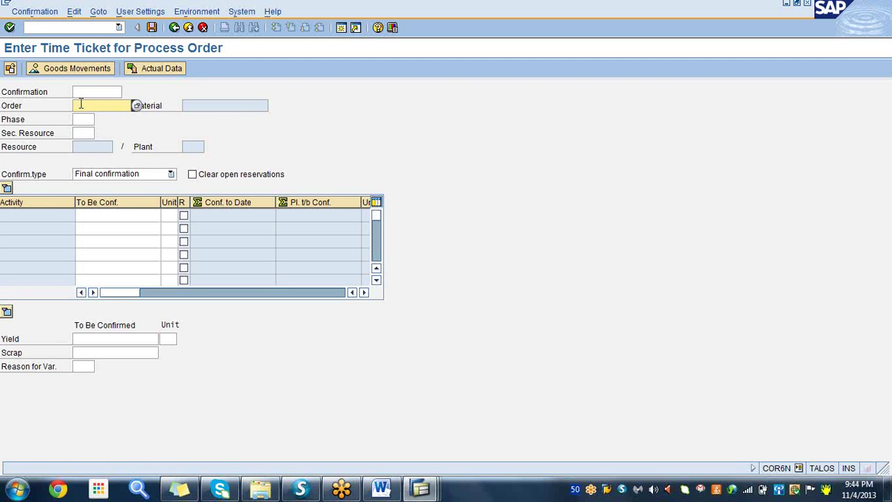
{"action": "key", "text": "BackSpace"}
{"action": "left_click", "coordinate": [113, 122]}
{"action": "key", "text": "BackSpace"}
{"action": "type", "text": "3"}
{"action": "left_click", "coordinate": [85, 119]}
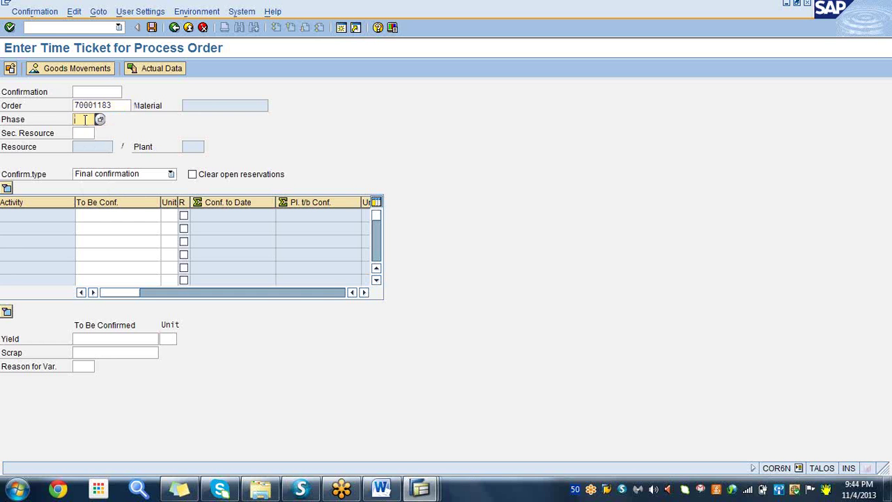
{"action": "left_click", "coordinate": [100, 119]}
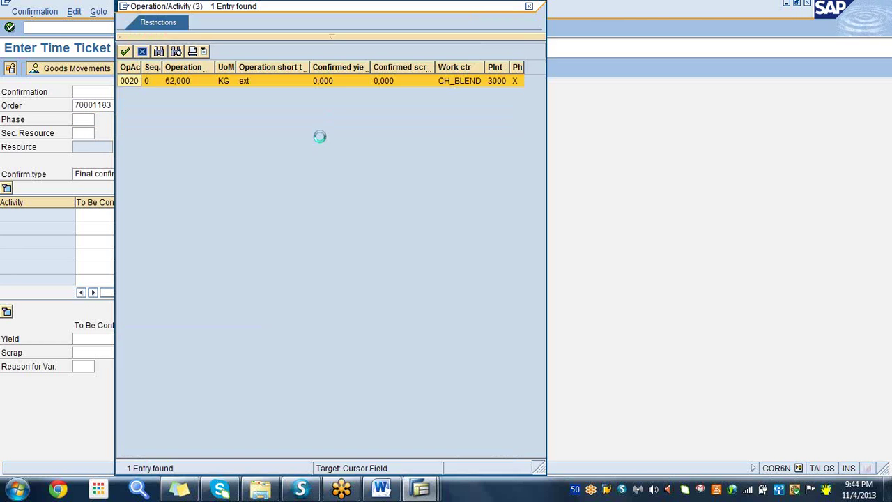
{"action": "double_click", "coordinate": [132, 82]}
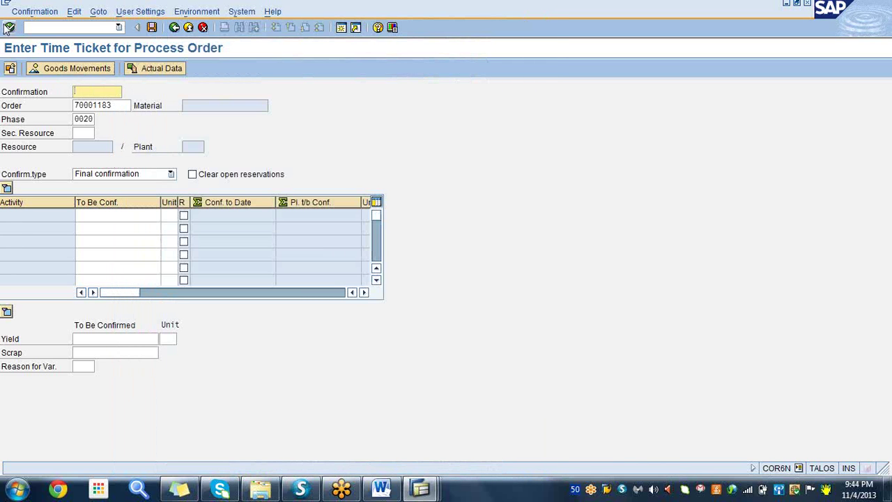
{"action": "left_click", "coordinate": [10, 27]}
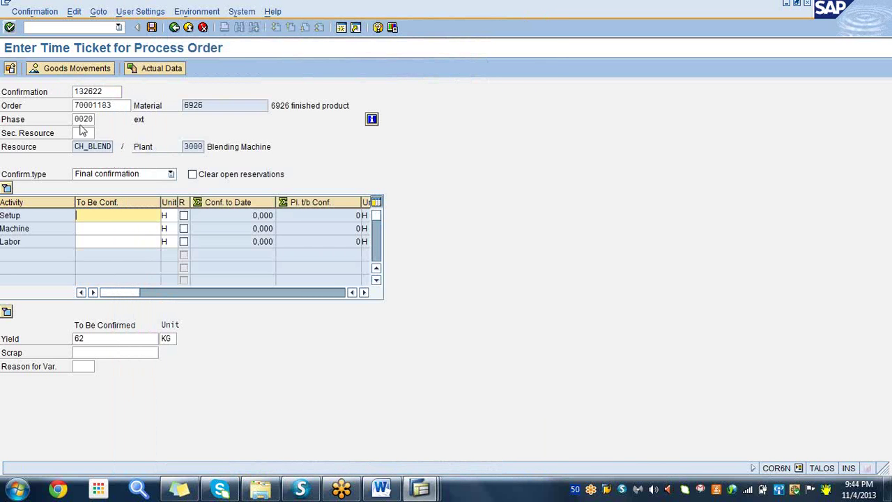
- Confirm setup 1, machine 8 and labor 8 hours with 62 KG yield, and save
{"action": "type", "text": "1"}
{"action": "left_click", "coordinate": [110, 229]}
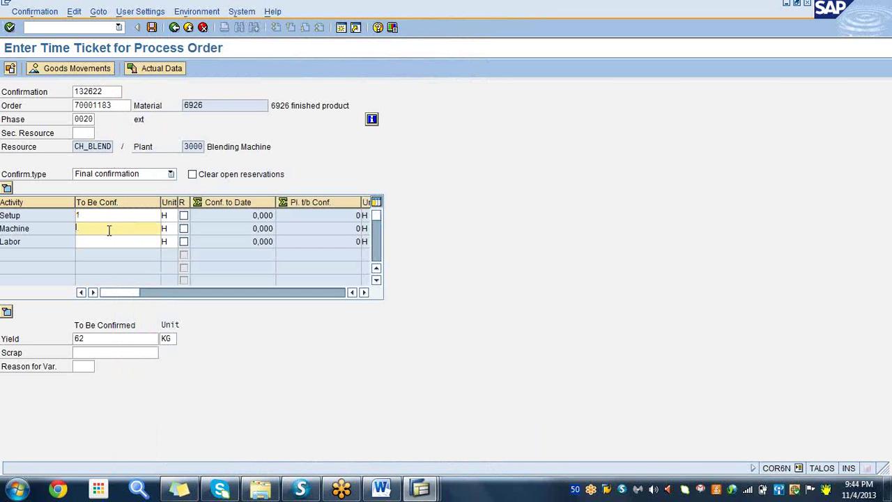
{"action": "type", "text": "8"}
{"action": "left_click", "coordinate": [84, 243]}
{"action": "type", "text": "8"}
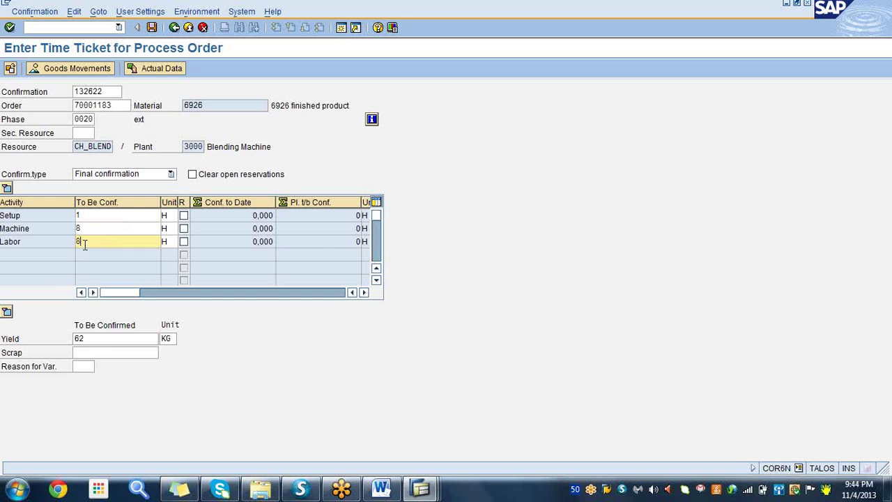
{"action": "left_click", "coordinate": [109, 338]}
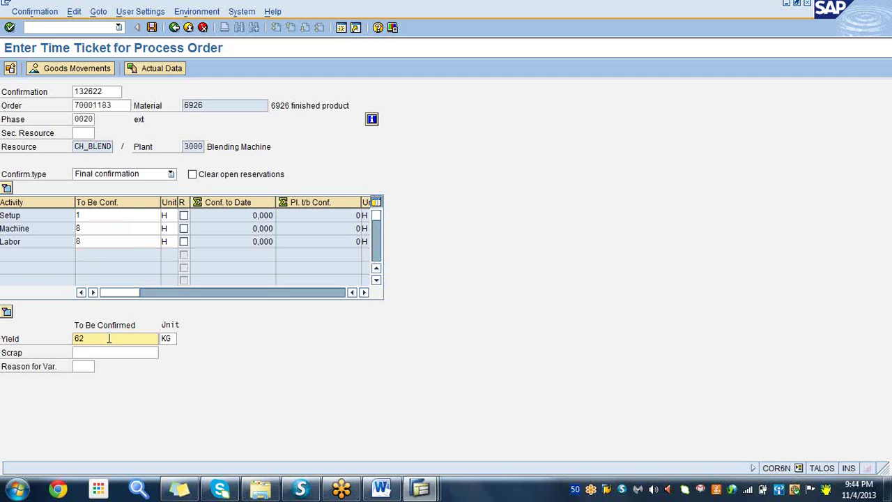
{"action": "left_click", "coordinate": [9, 28]}
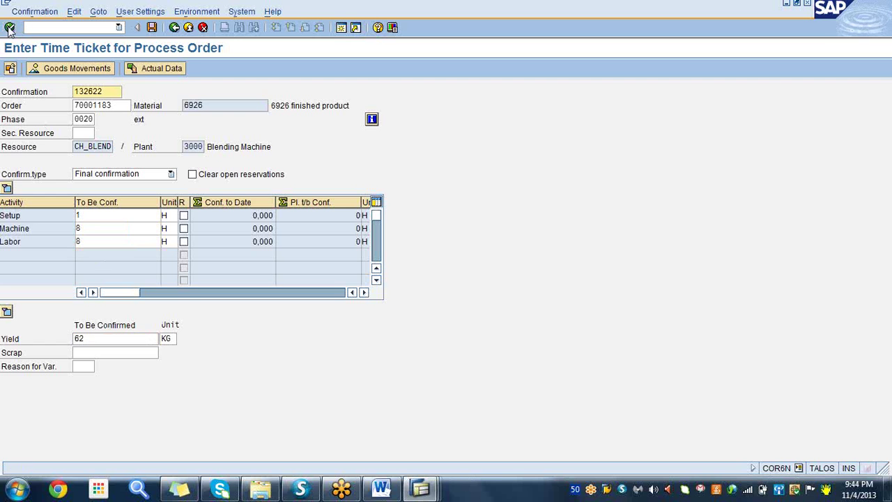
{"action": "left_click", "coordinate": [151, 27]}
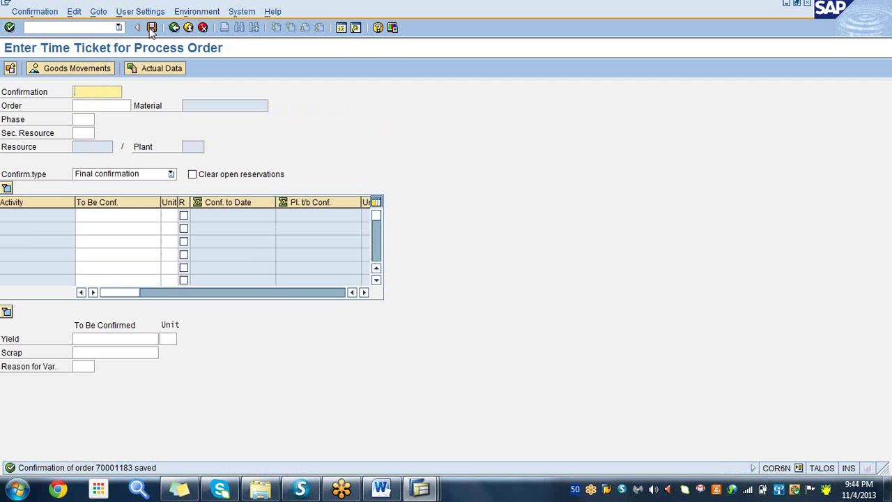
- Add item 12 'MIGO [Goods receipt]' to the Word notes list
{"action": "left_click", "coordinate": [382, 489]}
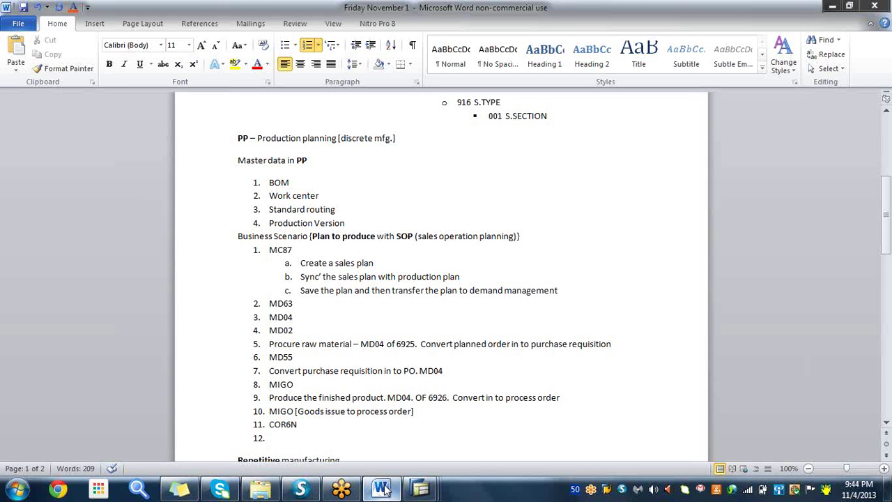
{"action": "type", "text": "MIGO [Goods rece"}
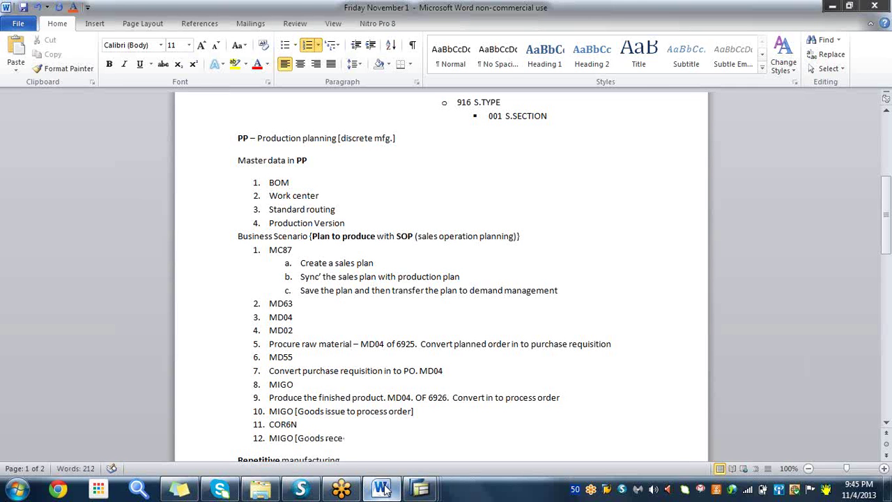
{"action": "type", "text": "ipt]"}
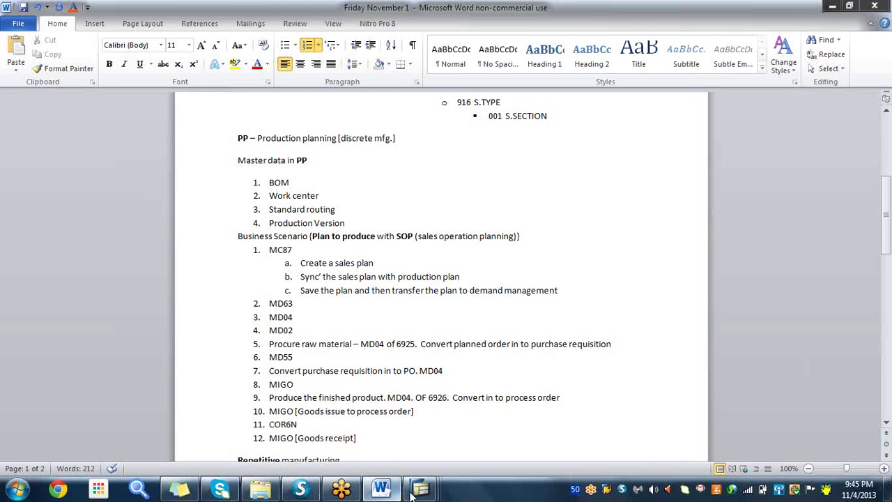
- Start the MIGO transaction from the transaction history in SAP
{"action": "mouse_move", "coordinate": [416, 492]}
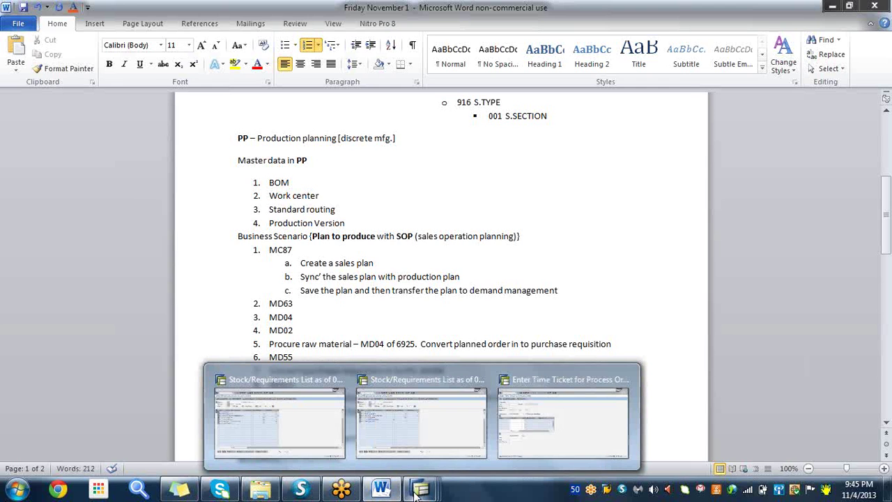
{"action": "mouse_move", "coordinate": [507, 425]}
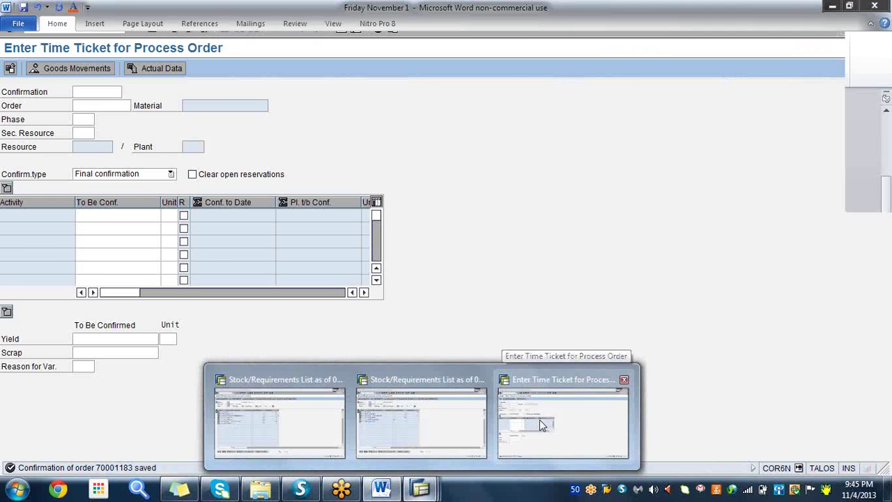
{"action": "left_click", "coordinate": [538, 422]}
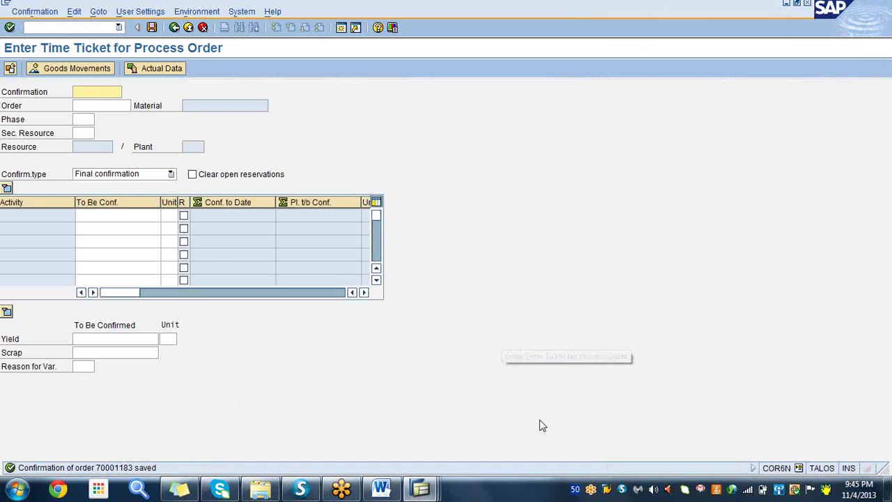
{"action": "left_click", "coordinate": [71, 26]}
{"action": "left_click", "coordinate": [119, 28]}
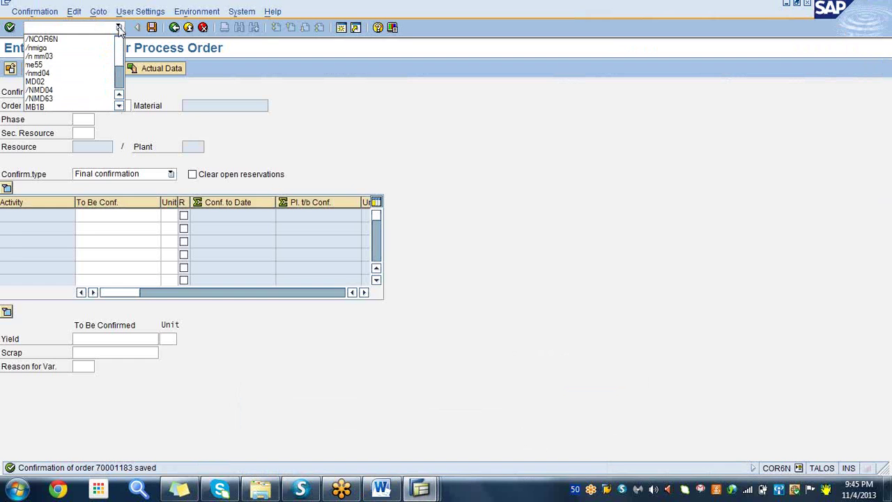
{"action": "left_click", "coordinate": [46, 49]}
{"action": "left_click", "coordinate": [10, 28]}
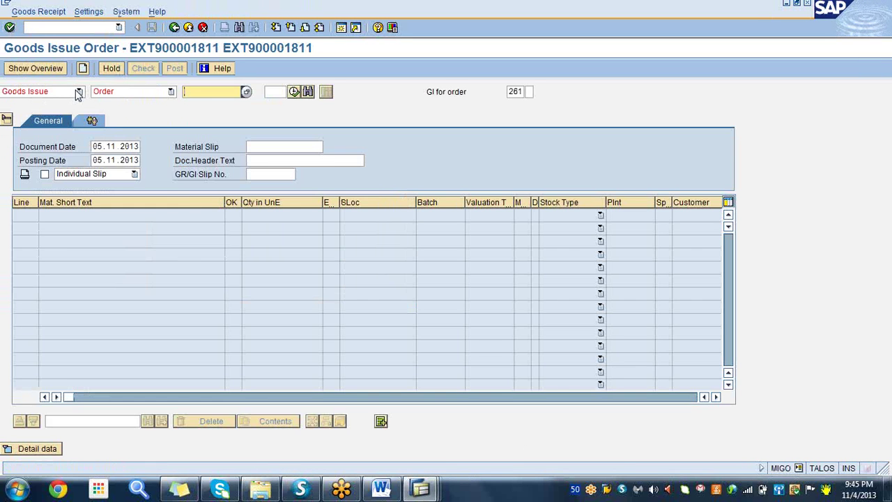
- Set MIGO to Goods Receipt against order 70001183 and load its items
{"action": "left_click", "coordinate": [80, 92]}
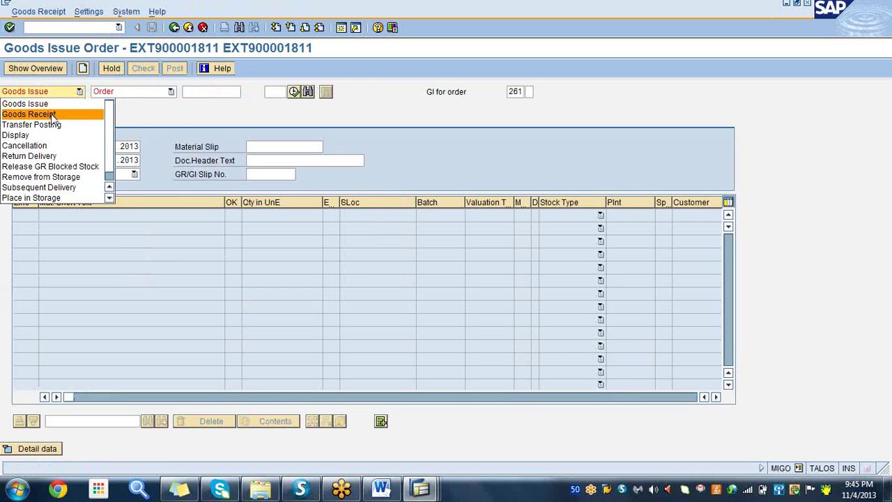
{"action": "left_click", "coordinate": [62, 115]}
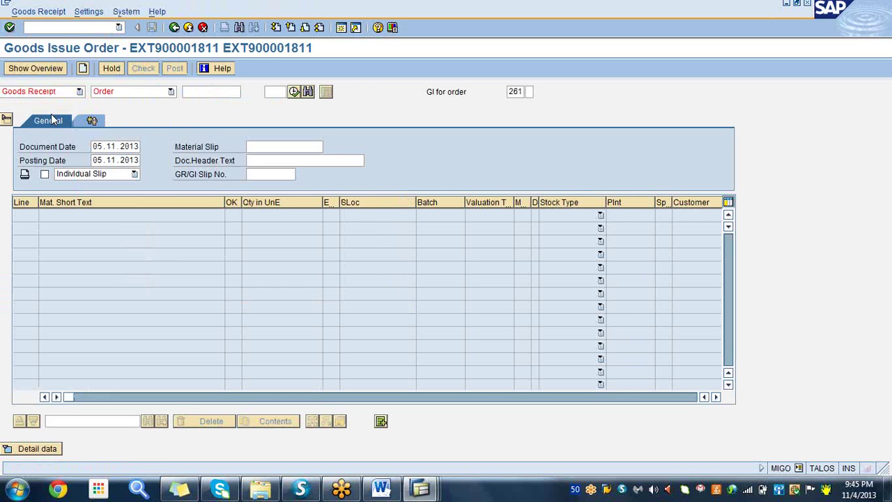
{"action": "left_click", "coordinate": [170, 91]}
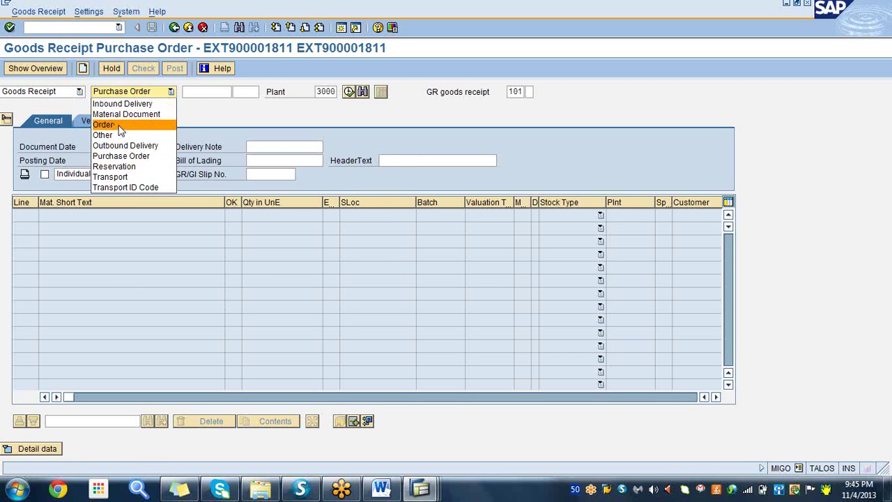
{"action": "left_click", "coordinate": [119, 126]}
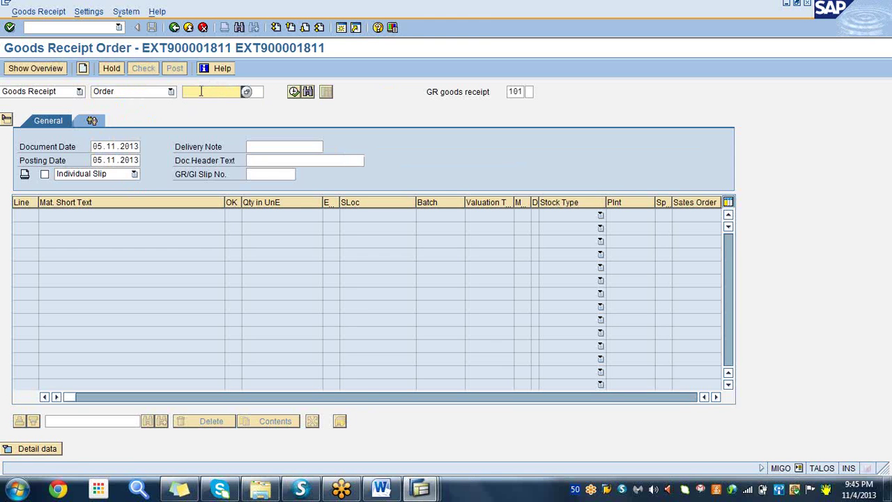
{"action": "left_click", "coordinate": [200, 91]}
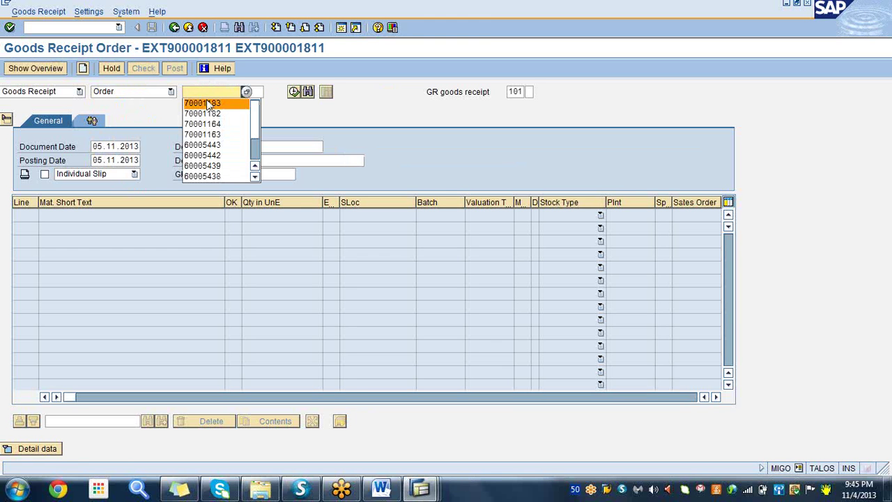
{"action": "left_click", "coordinate": [209, 104]}
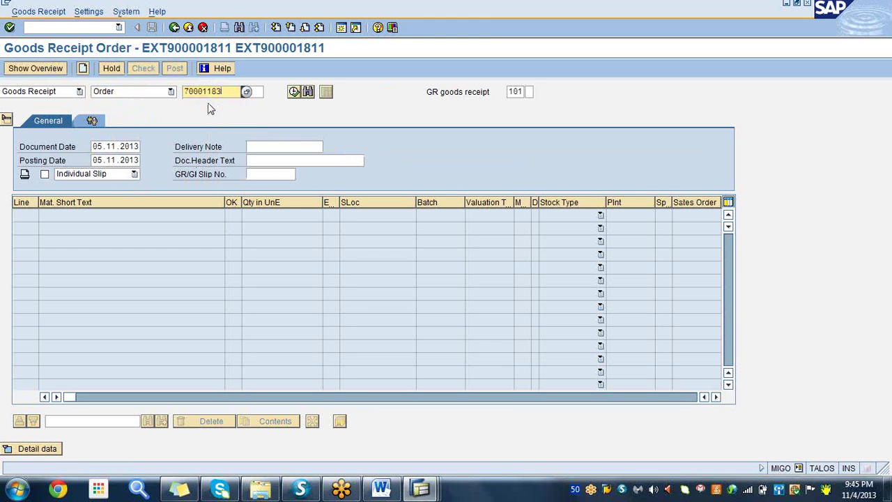
{"action": "left_click", "coordinate": [295, 93]}
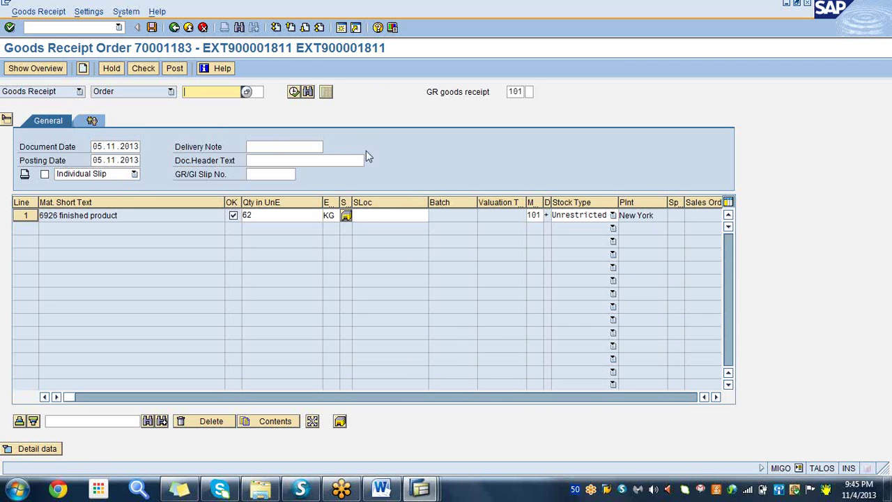
- Set storage location 0001 on the 62 KG line and post the goods receipt
{"action": "left_click", "coordinate": [363, 217]}
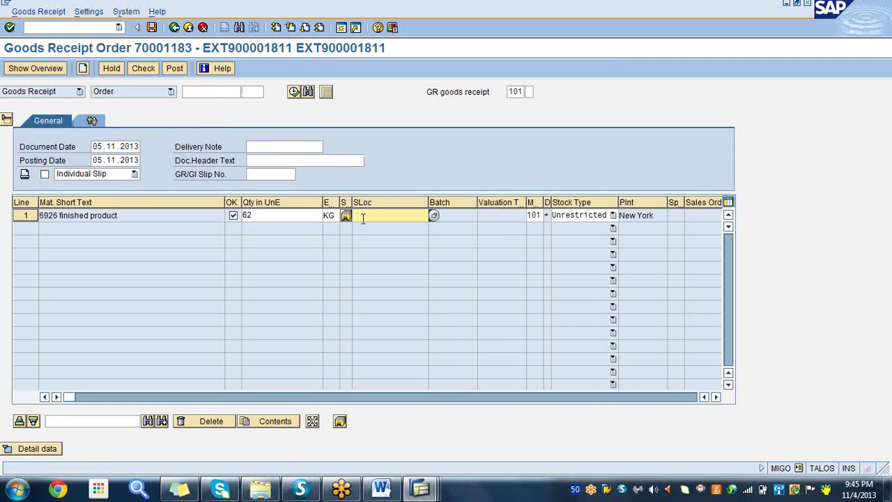
{"action": "type", "text": "0"}
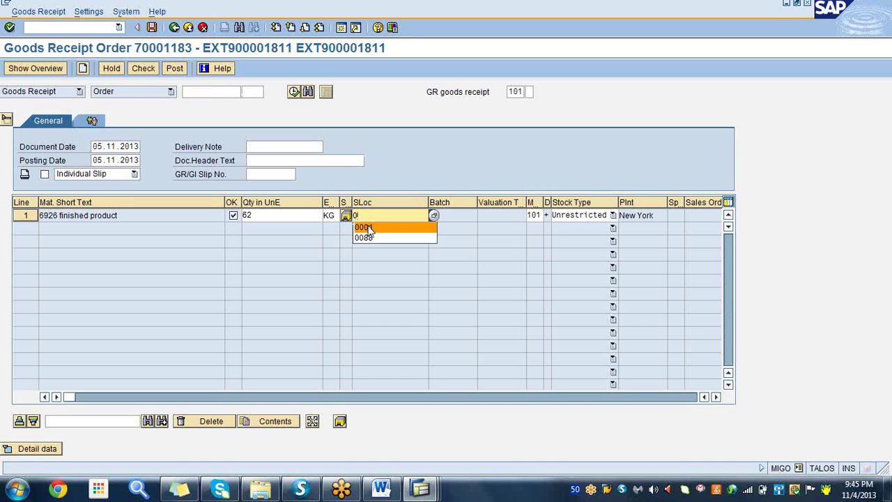
{"action": "left_click", "coordinate": [367, 227]}
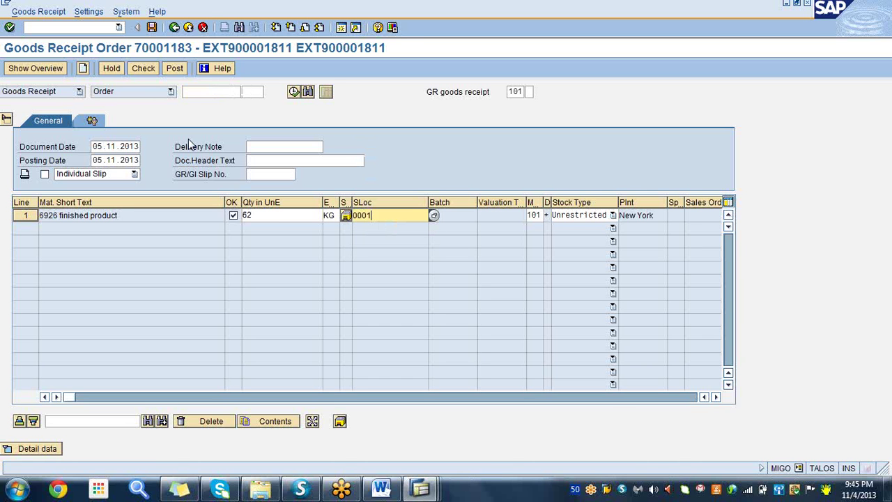
{"action": "left_click", "coordinate": [9, 27]}
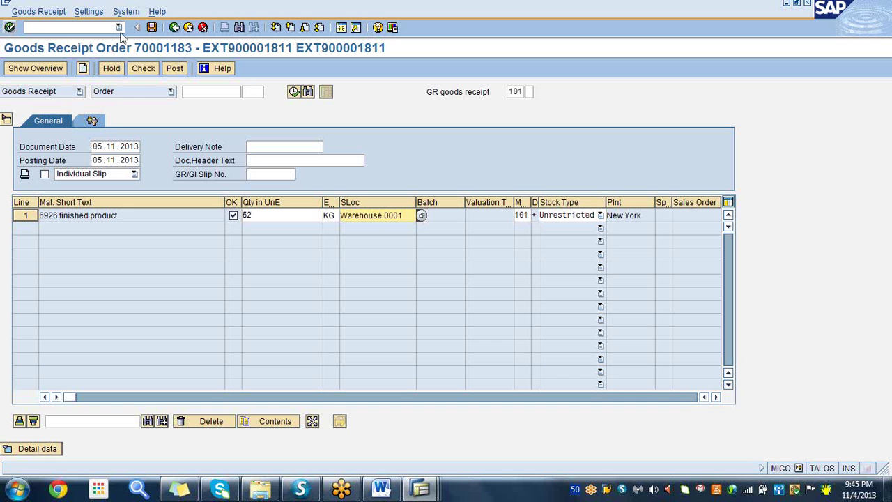
{"action": "left_click", "coordinate": [152, 27]}
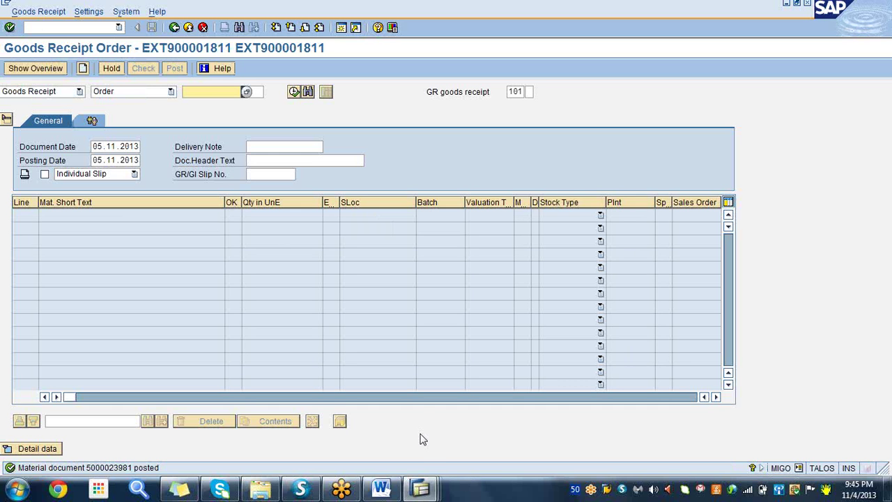
{"action": "left_click", "coordinate": [421, 488]}
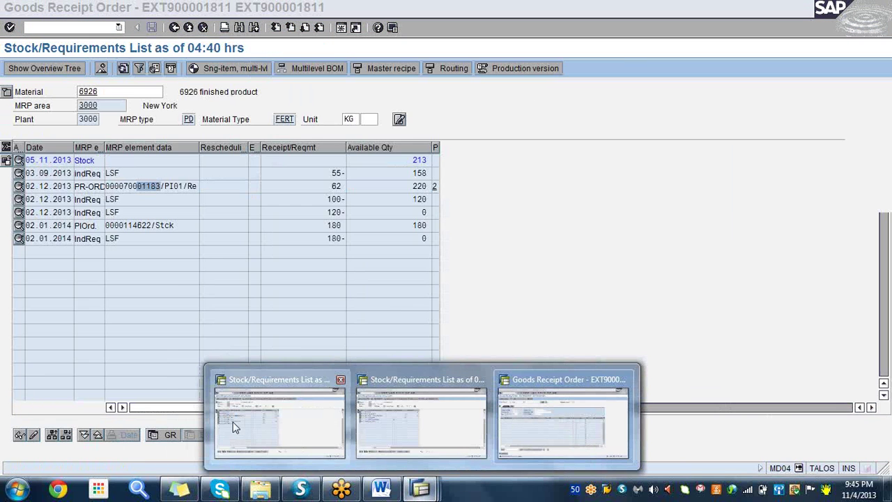
- Refresh 6926's stock/requirements list, showing 275 KG available and the 62 KG process order receipt gone
{"action": "left_click", "coordinate": [232, 421]}
{"action": "left_click", "coordinate": [220, 89]}
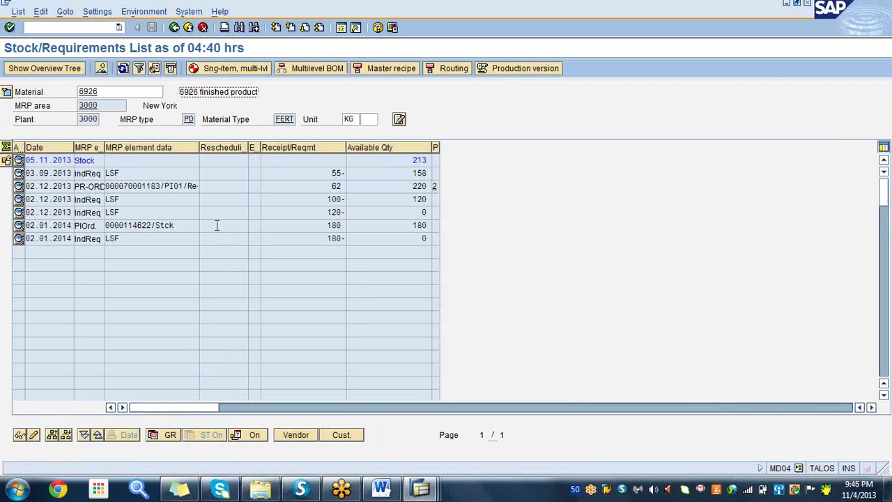
{"action": "left_click", "coordinate": [154, 186]}
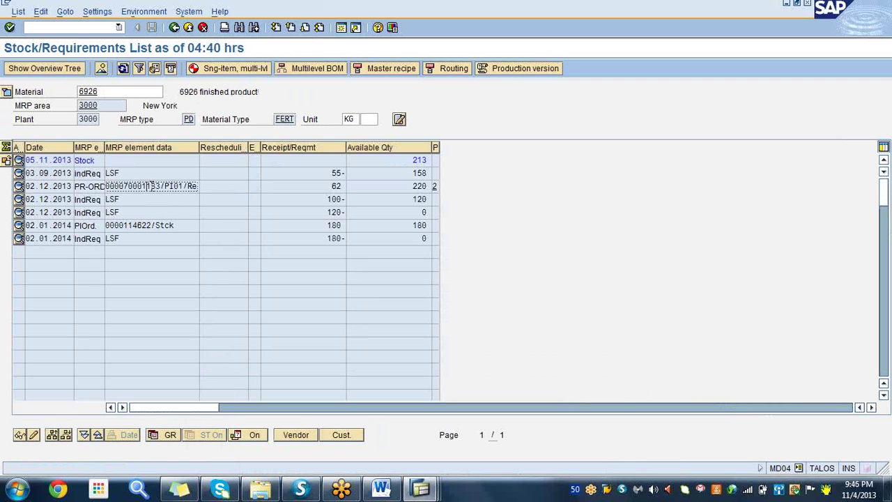
{"action": "left_click", "coordinate": [332, 186]}
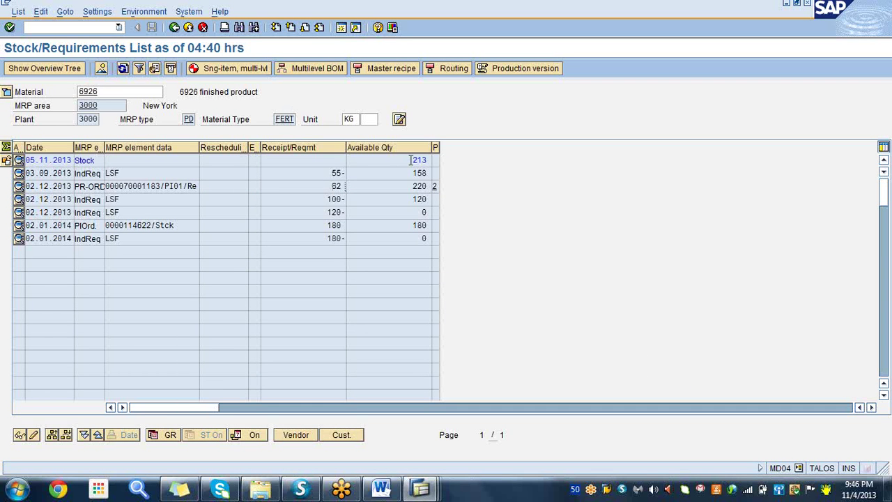
{"action": "left_click", "coordinate": [124, 68]}
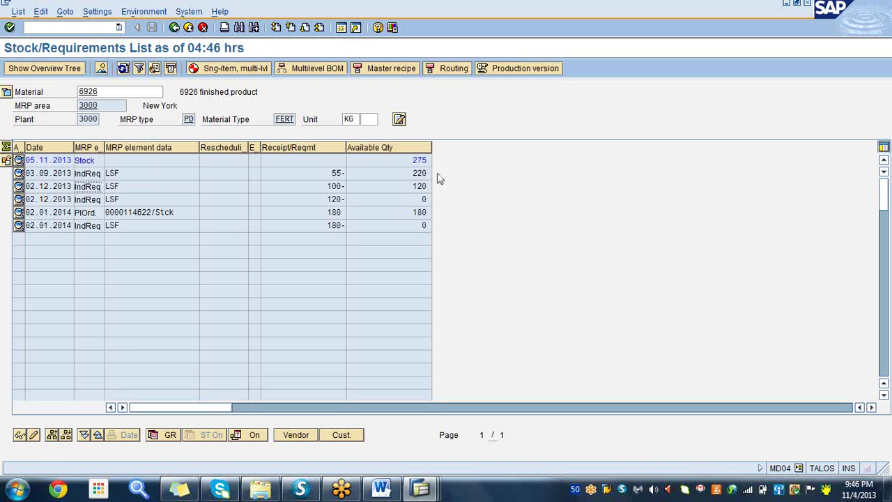
{"action": "left_click", "coordinate": [415, 160]}
{"action": "left_click", "coordinate": [420, 490]}
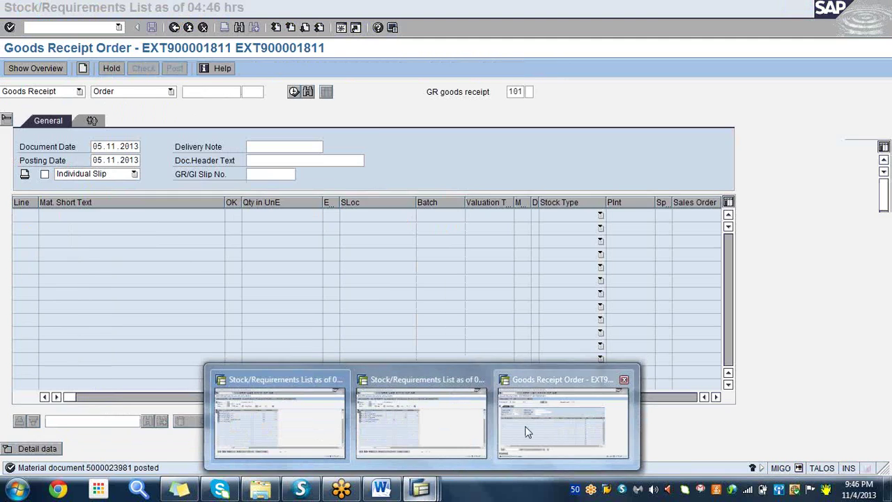
- Start creating a new sales order with transaction /nVA01
{"action": "left_click", "coordinate": [524, 425]}
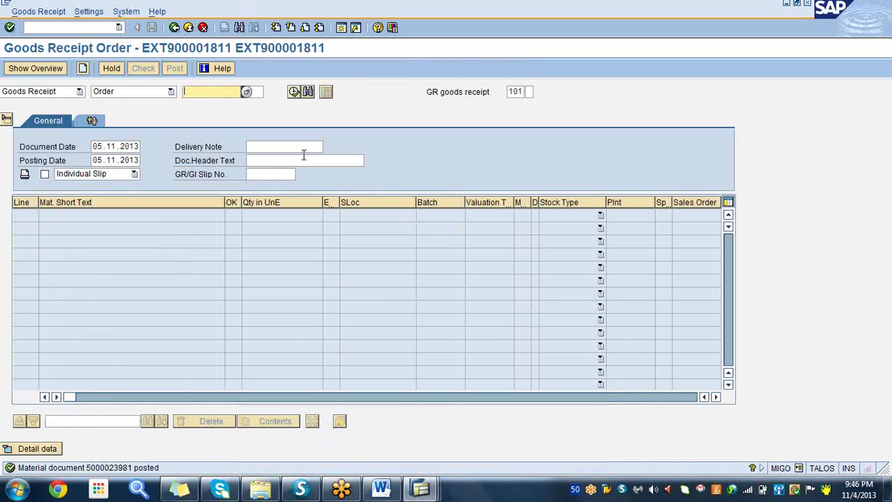
{"action": "left_click", "coordinate": [69, 27]}
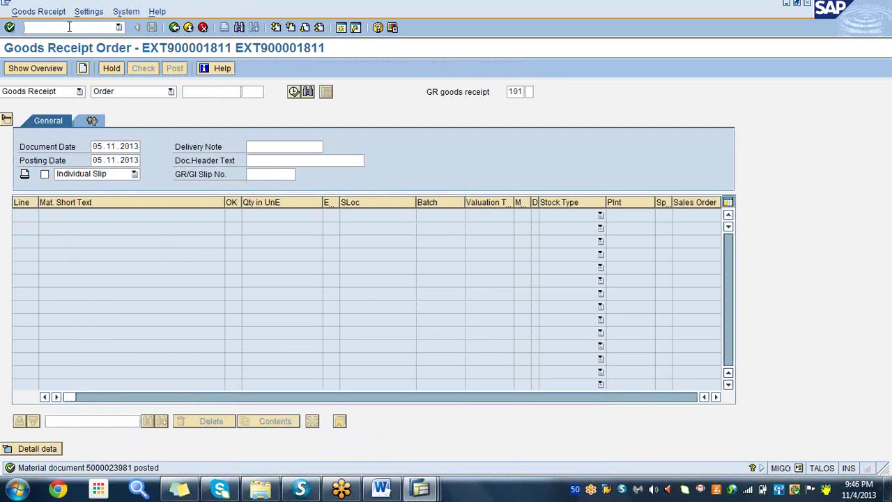
{"action": "type", "text": "/nva01"}
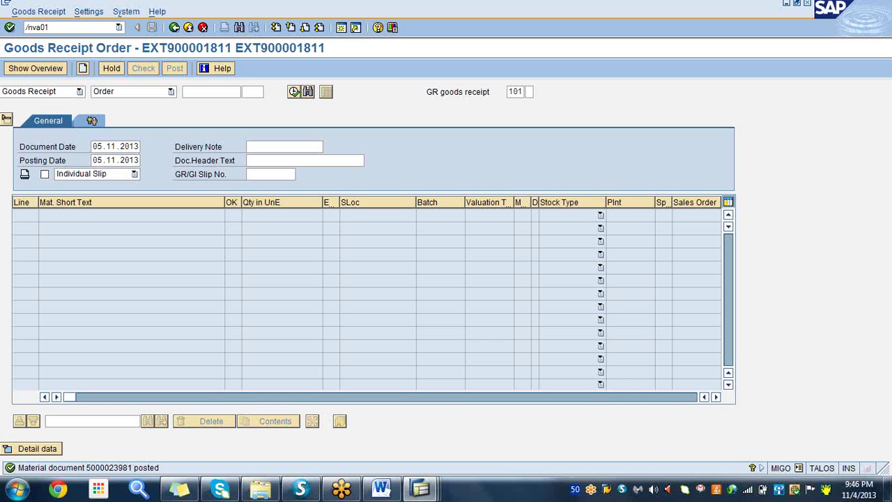
{"action": "key", "text": "Return"}
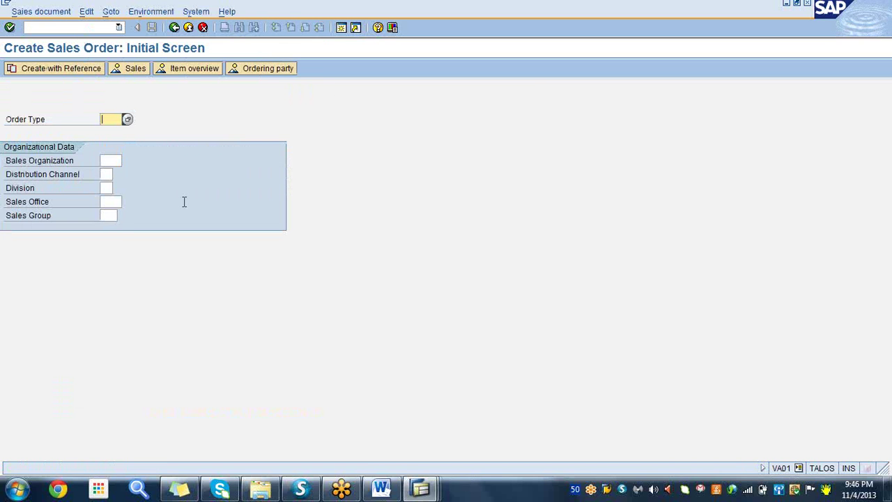
- Enter order type OR with sales organization 3000, distribution channel 10 and division 00
{"action": "type", "text": "or"}
{"action": "left_click", "coordinate": [111, 161]}
{"action": "left_click", "coordinate": [111, 161]}
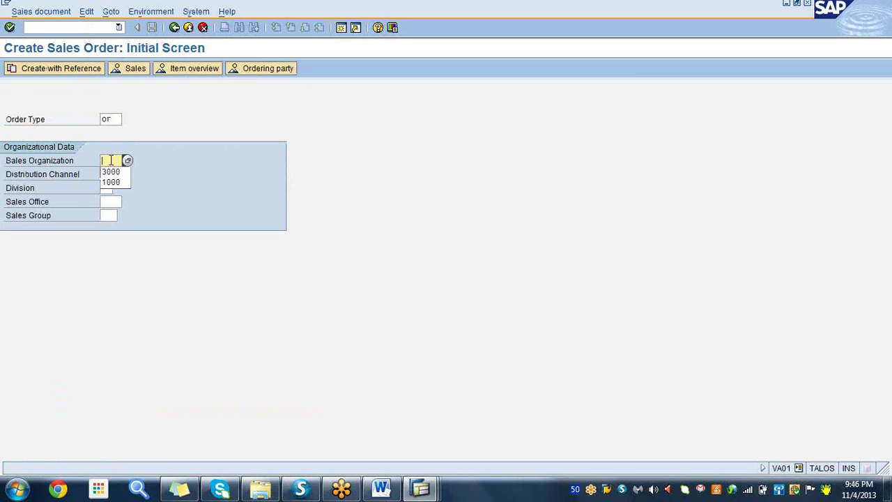
{"action": "left_click", "coordinate": [114, 172]}
{"action": "left_click", "coordinate": [108, 174]}
{"action": "type", "text": "10"}
{"action": "left_click", "coordinate": [108, 187]}
{"action": "left_click", "coordinate": [107, 187]}
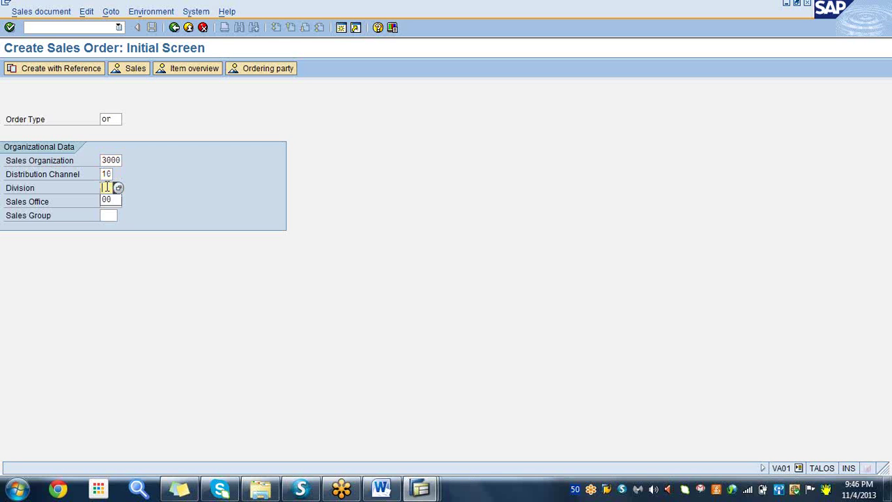
{"action": "left_click", "coordinate": [108, 200]}
{"action": "left_click", "coordinate": [108, 202]}
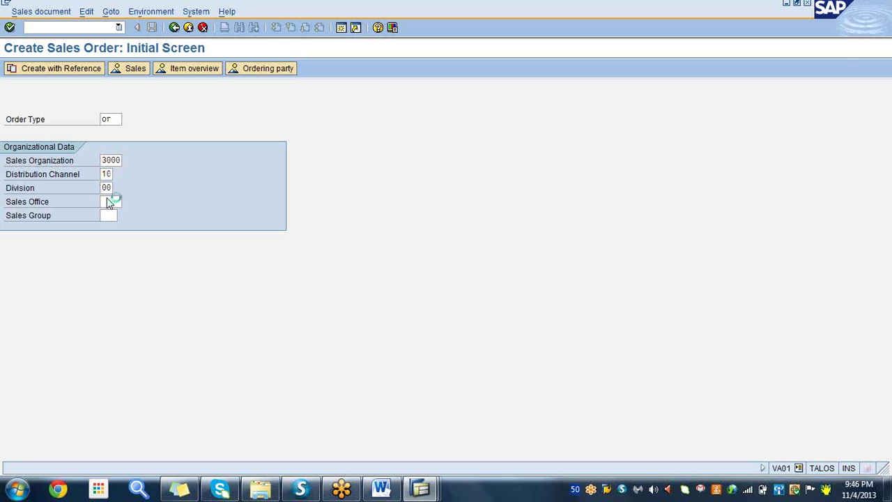
{"action": "key", "text": "Return"}
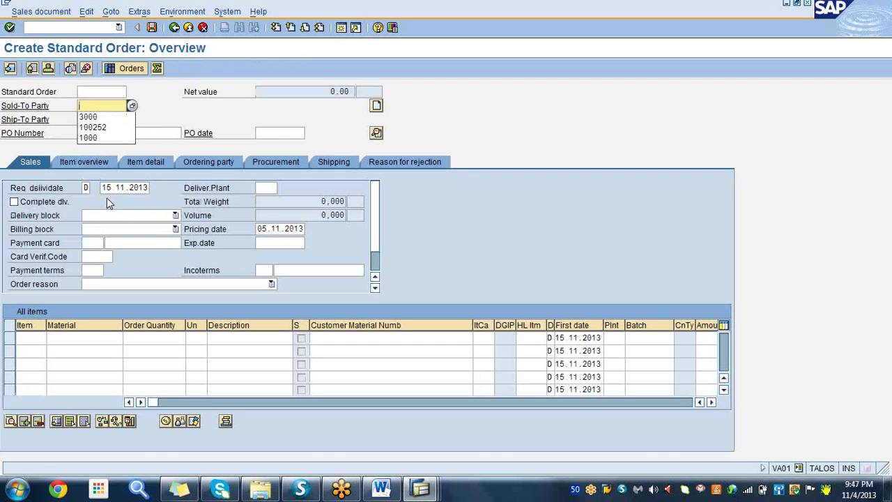
- Set the sold-to and ship-to party to the same previously used customer
{"action": "left_click", "coordinate": [98, 117]}
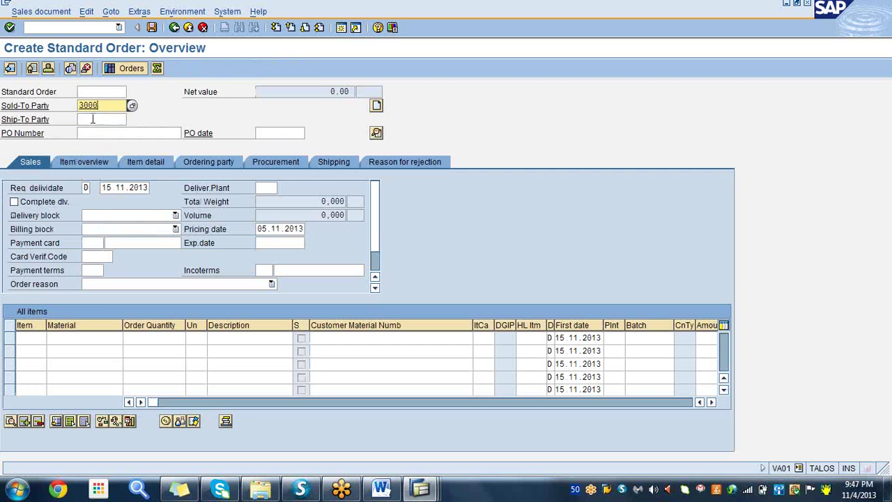
{"action": "left_click", "coordinate": [92, 119]}
{"action": "left_click", "coordinate": [92, 119]}
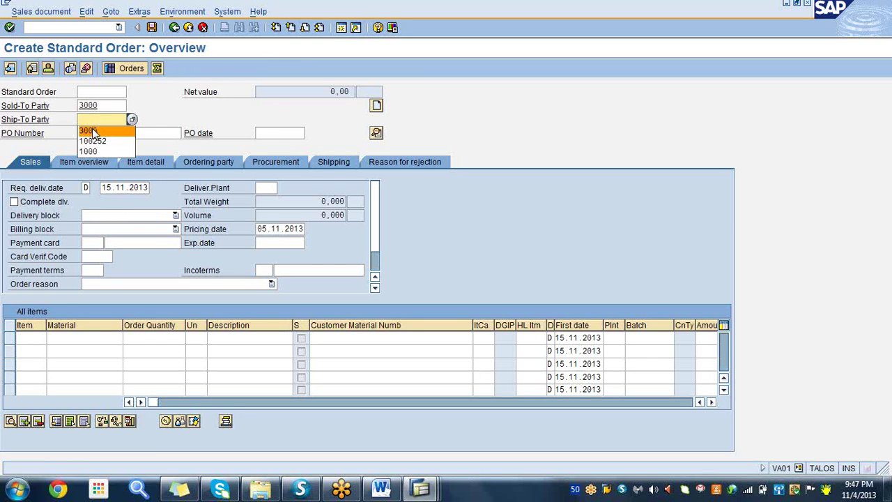
{"action": "left_click", "coordinate": [94, 129]}
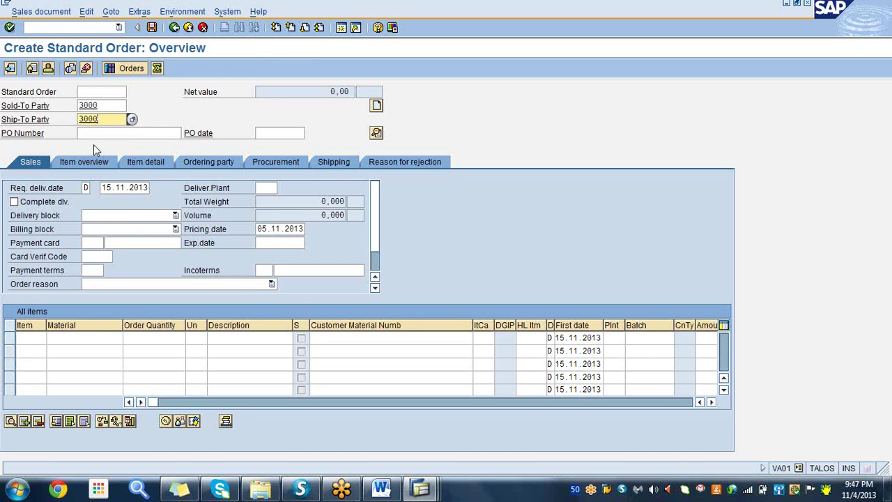
- Add item 10 with 275 KG of material 6926 from plant 3000 and view its shipping details
{"action": "left_click", "coordinate": [79, 337]}
{"action": "left_click", "coordinate": [78, 337]}
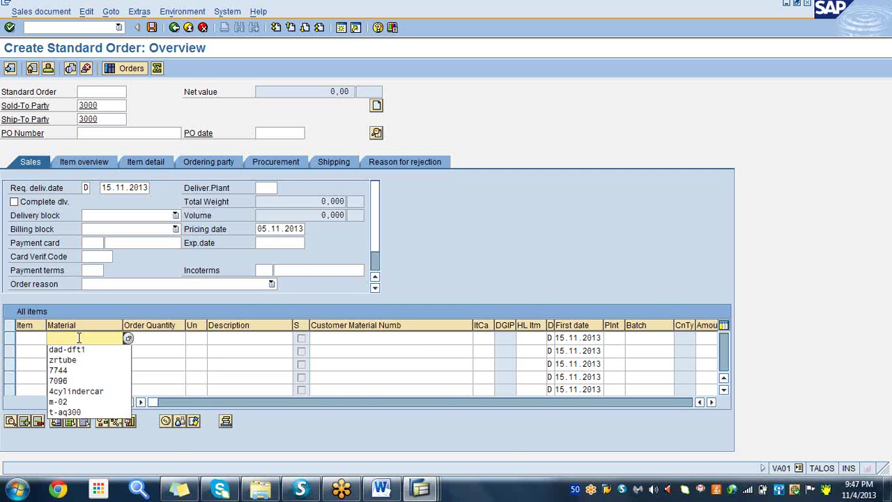
{"action": "type", "text": "69"}
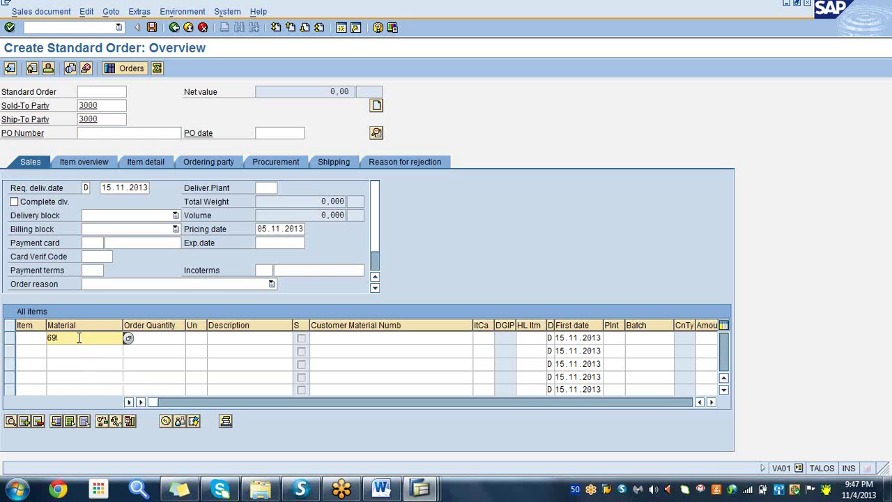
{"action": "type", "text": "26"}
{"action": "left_click", "coordinate": [159, 337]}
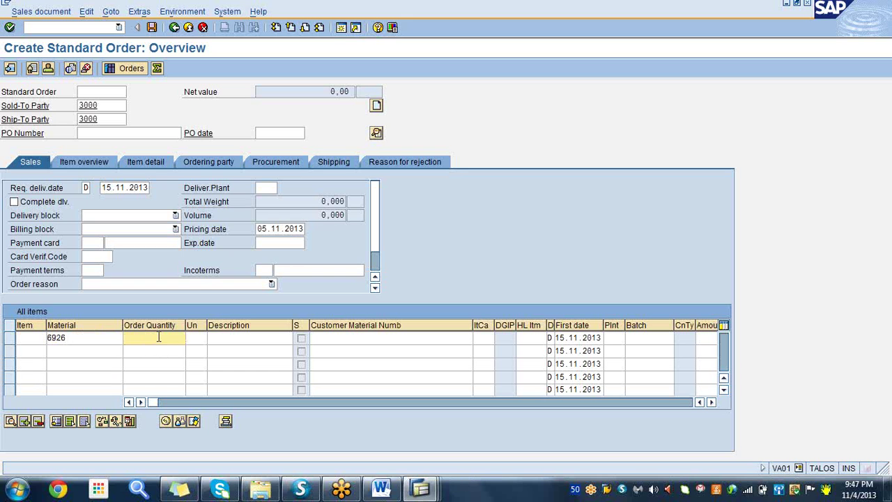
{"action": "type", "text": "275"}
{"action": "left_click", "coordinate": [614, 338]}
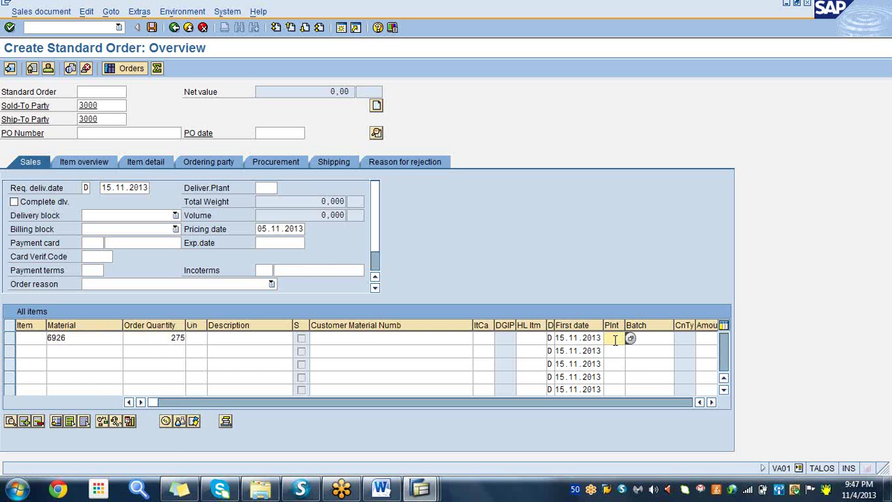
{"action": "type", "text": "3000"}
{"action": "key", "text": "Return"}
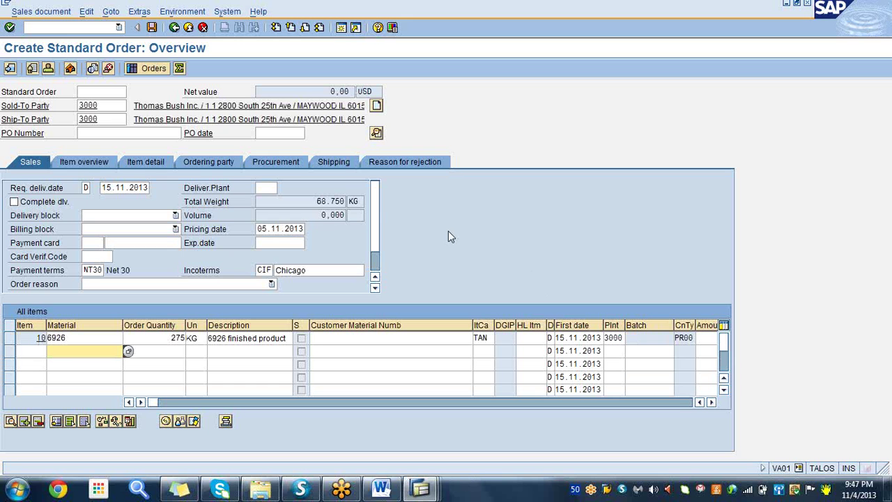
{"action": "left_click", "coordinate": [333, 162]}
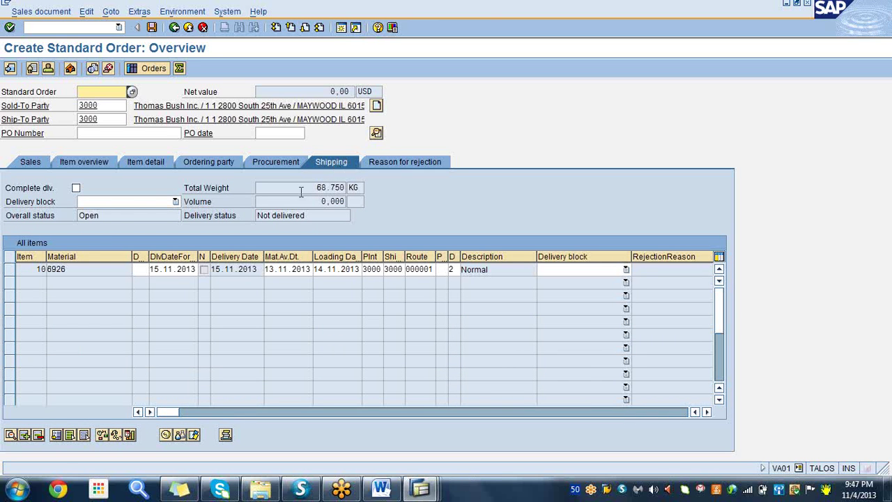
- Check the incompletion log, then save the order as standard order 18784
{"action": "left_click", "coordinate": [159, 269]}
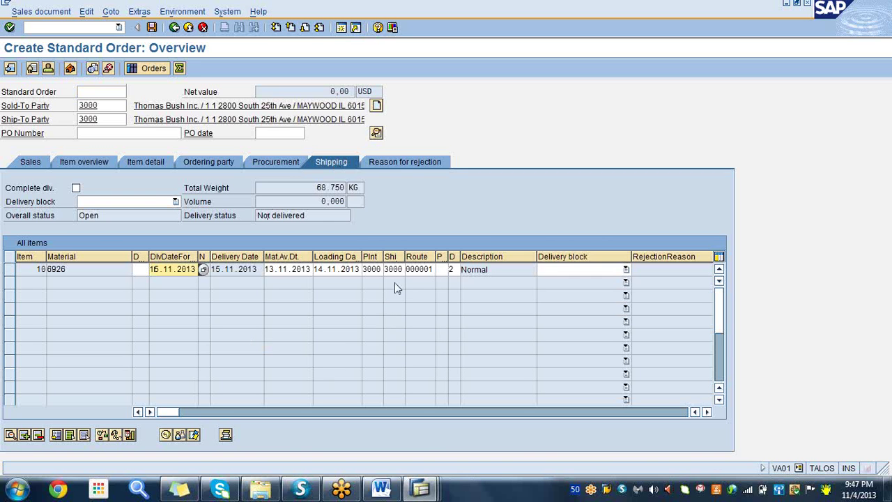
{"action": "left_click", "coordinate": [85, 12]}
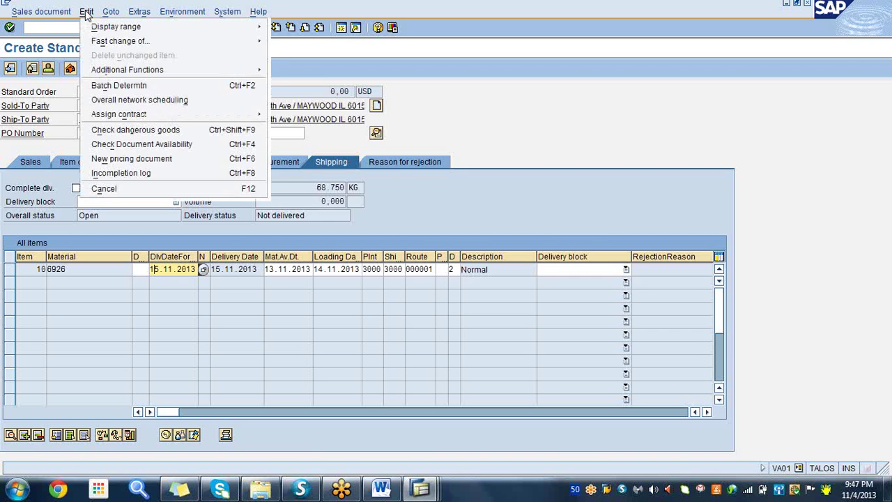
{"action": "left_click", "coordinate": [117, 178]}
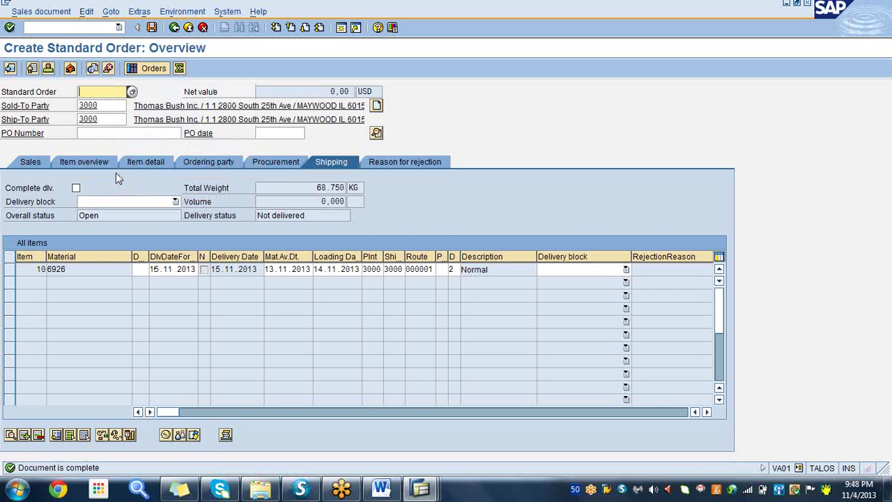
{"action": "left_click", "coordinate": [152, 27]}
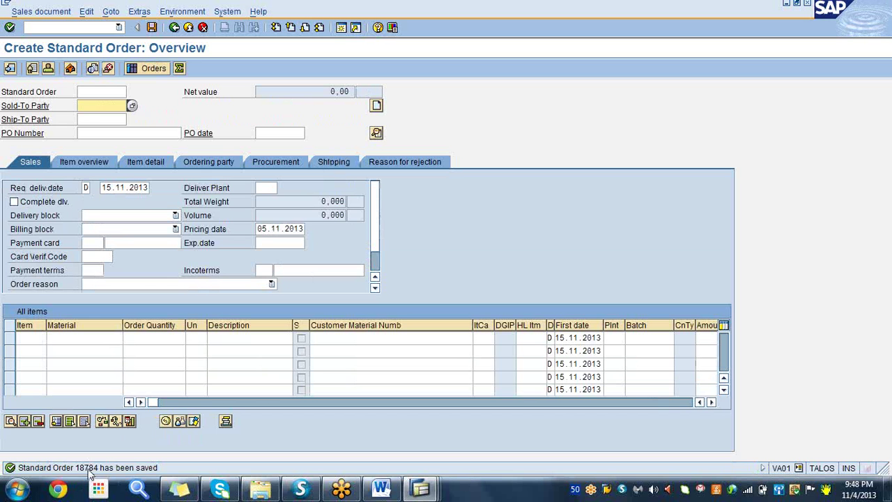
- Refresh the stock/requirements list to show the 275 KG order requirement, then return to the order window
{"action": "mouse_move", "coordinate": [422, 490]}
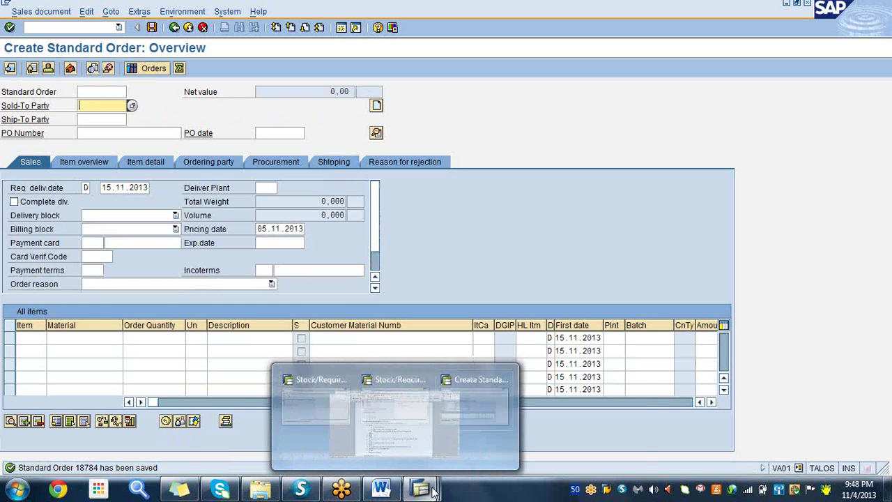
{"action": "left_click", "coordinate": [244, 426]}
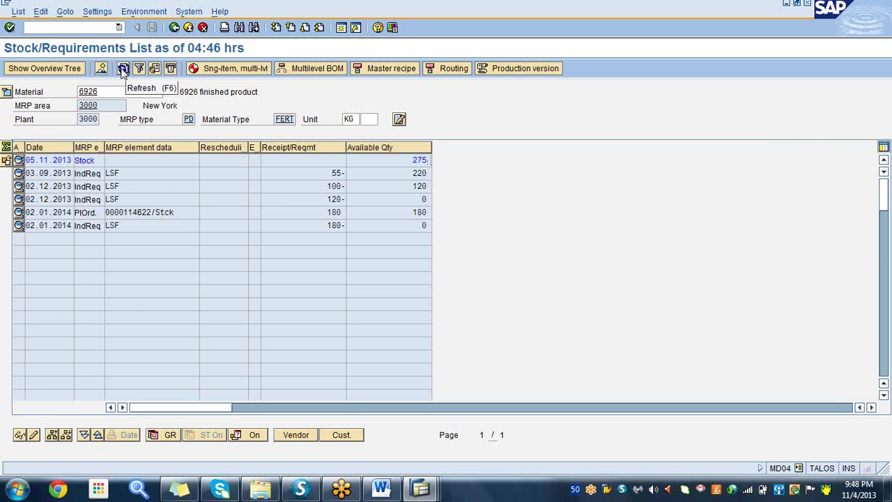
{"action": "left_click", "coordinate": [123, 71]}
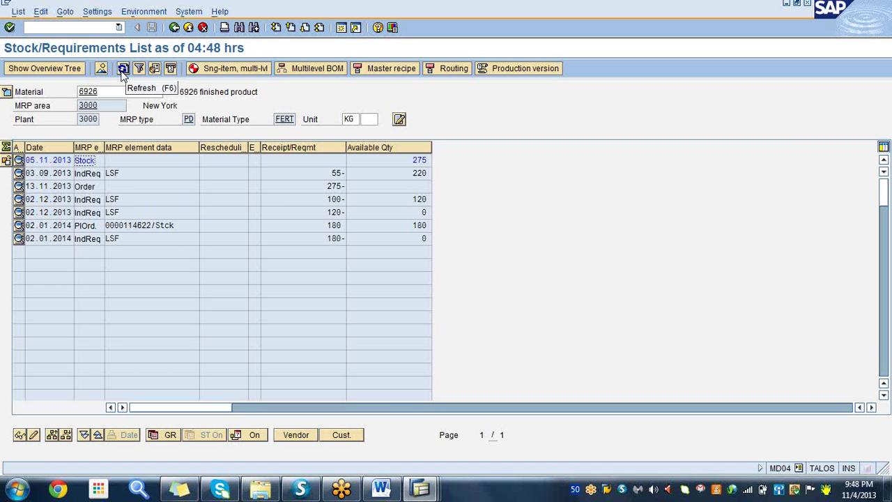
{"action": "left_click", "coordinate": [123, 72]}
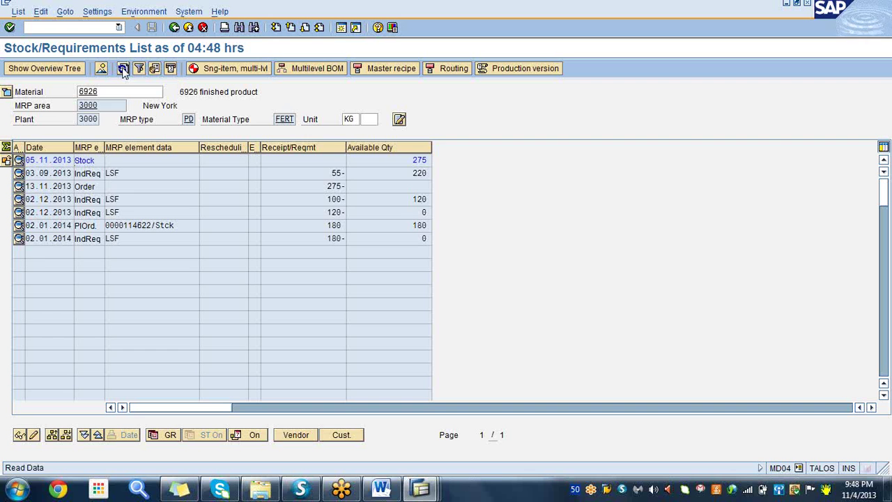
{"action": "left_click", "coordinate": [93, 186]}
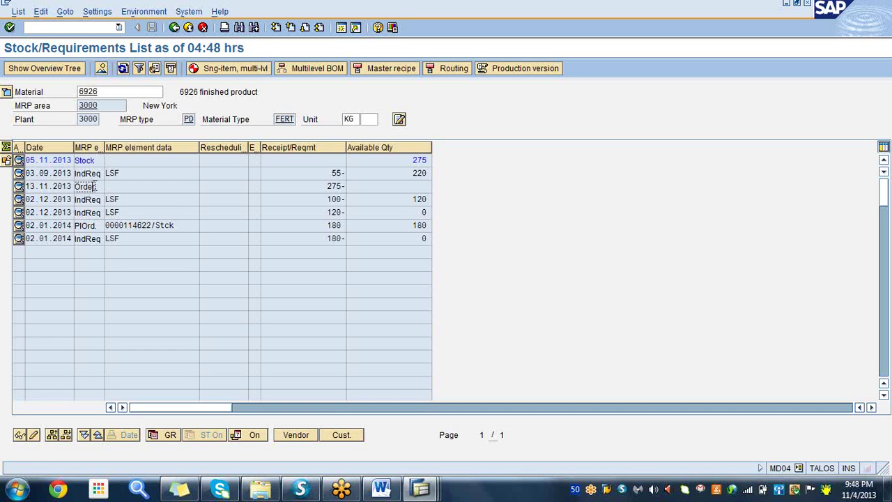
{"action": "left_click", "coordinate": [327, 186]}
{"action": "left_click", "coordinate": [418, 159]}
{"action": "left_click", "coordinate": [421, 487]}
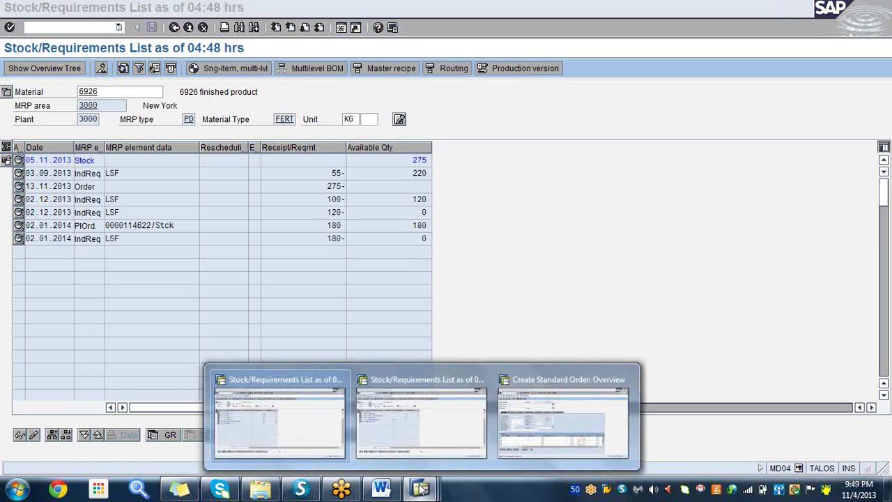
{"action": "left_click", "coordinate": [552, 429]}
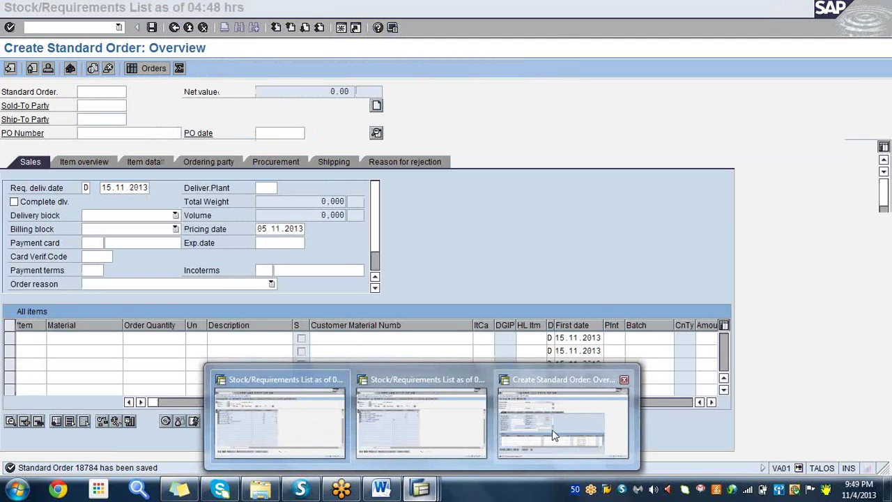
- Create an outbound delivery with /nVL01N for selection date 15.11.2013 and shipping point 3000
{"action": "left_click", "coordinate": [43, 27]}
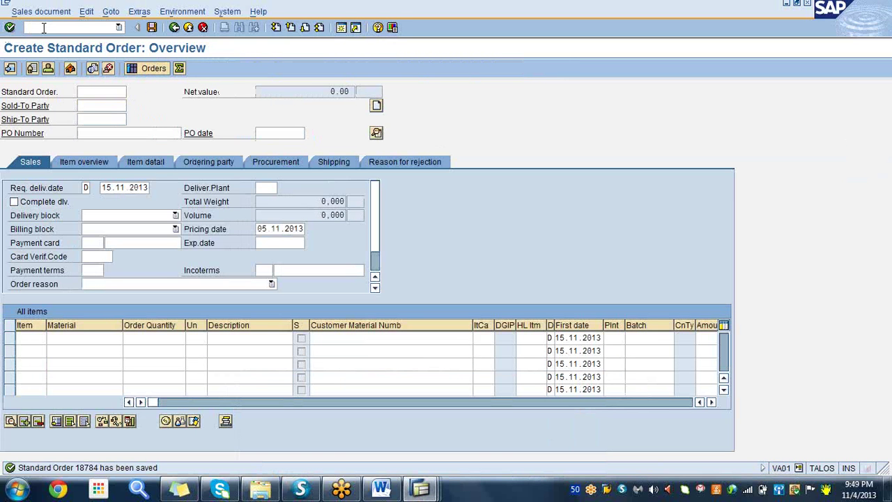
{"action": "type", "text": "/nvl01n"}
{"action": "key", "text": "Return"}
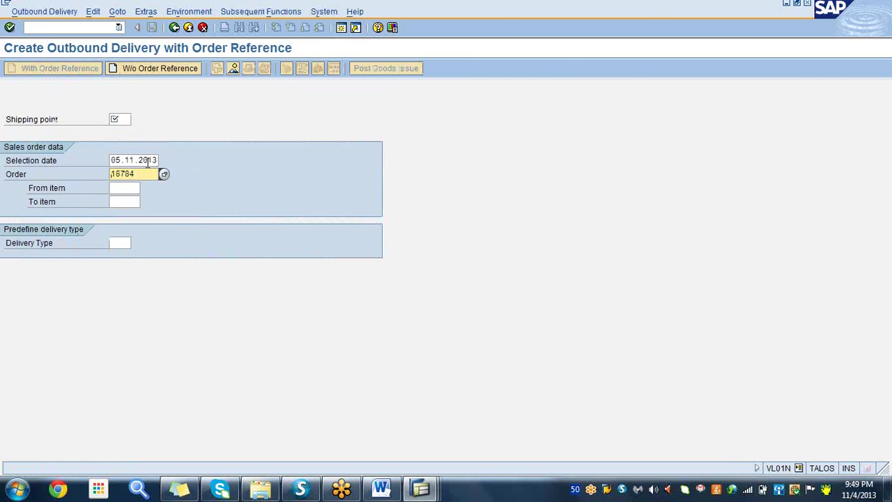
{"action": "left_click", "coordinate": [143, 160]}
{"action": "left_click", "coordinate": [164, 161]}
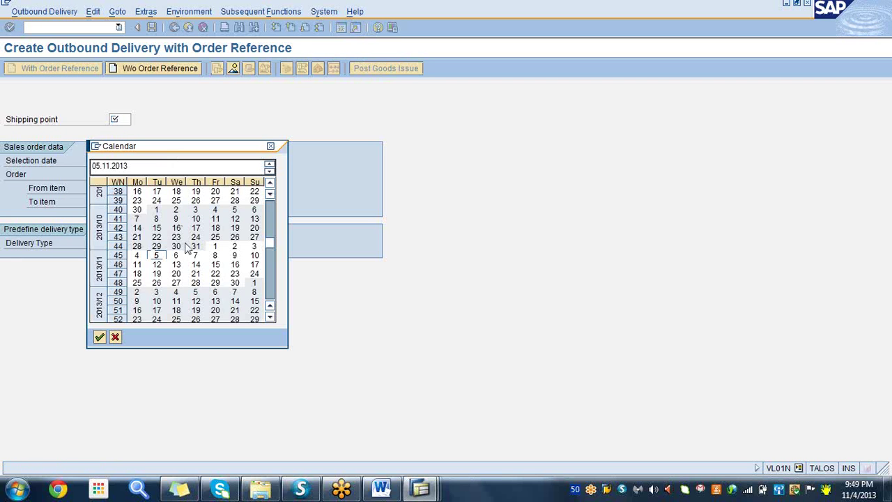
{"action": "left_click", "coordinate": [216, 266]}
{"action": "double_click", "coordinate": [215, 266]}
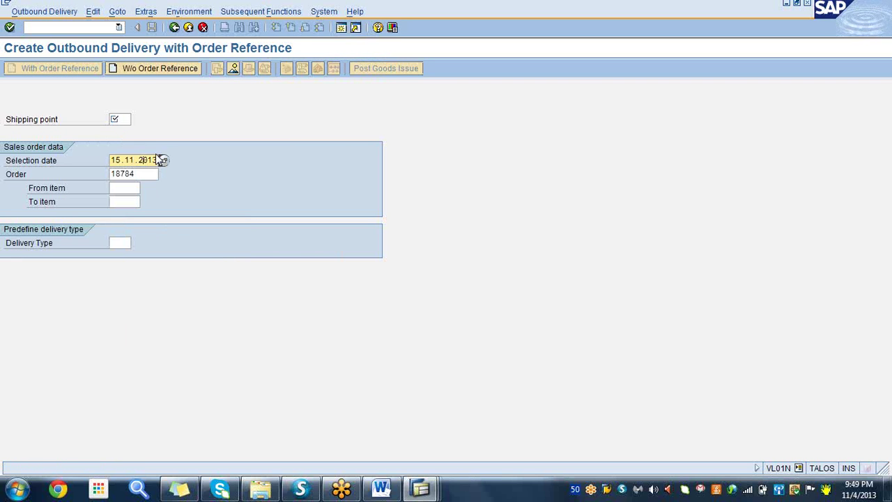
{"action": "left_click", "coordinate": [125, 120]}
{"action": "left_click", "coordinate": [124, 120]}
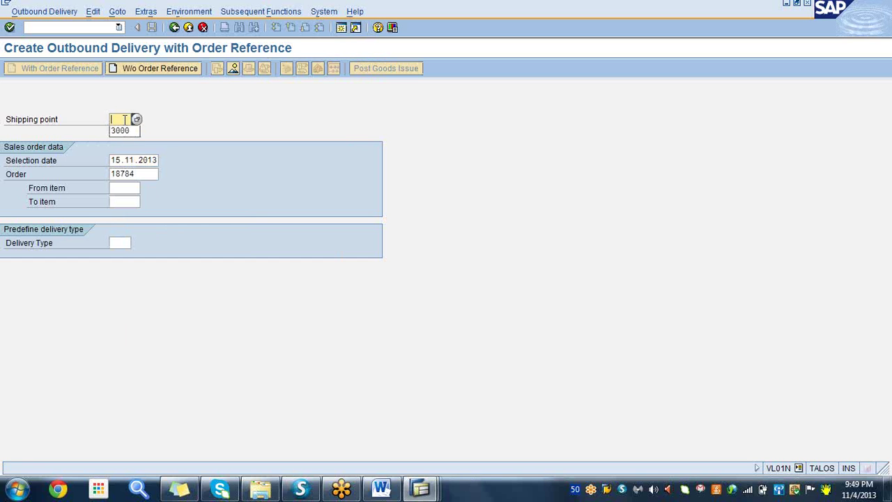
{"action": "left_click", "coordinate": [123, 131]}
{"action": "key", "text": "Return"}
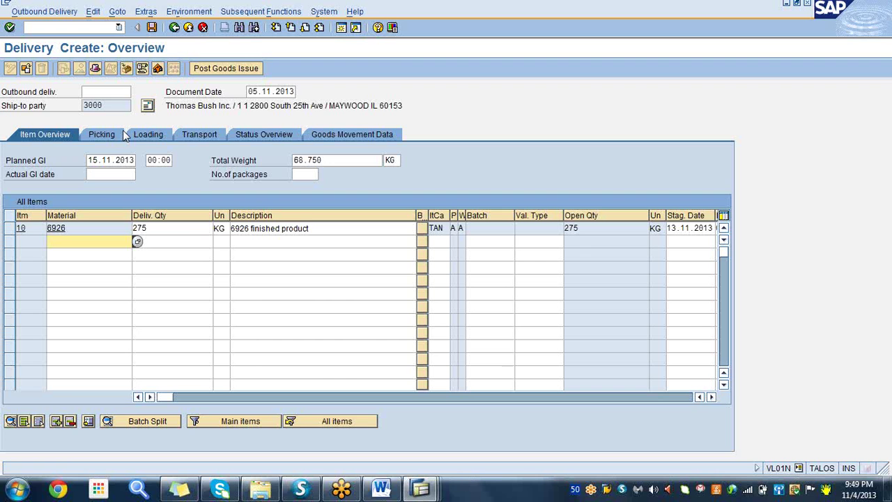
- Check item 10's picked quantity and save outbound delivery 80019800
{"action": "left_click", "coordinate": [108, 136]}
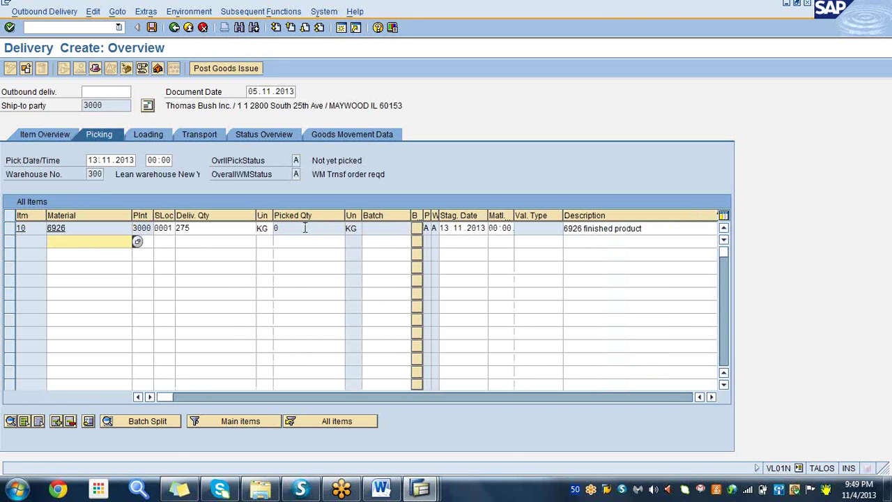
{"action": "left_click", "coordinate": [304, 228]}
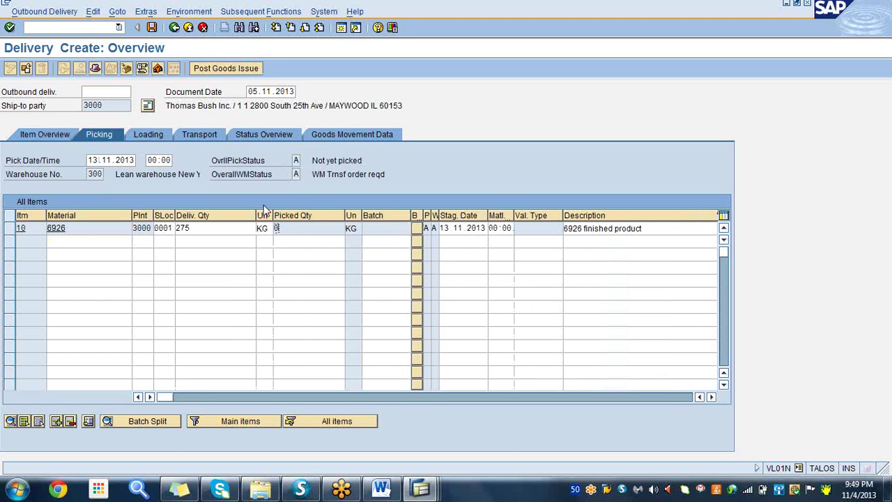
{"action": "left_click", "coordinate": [153, 29]}
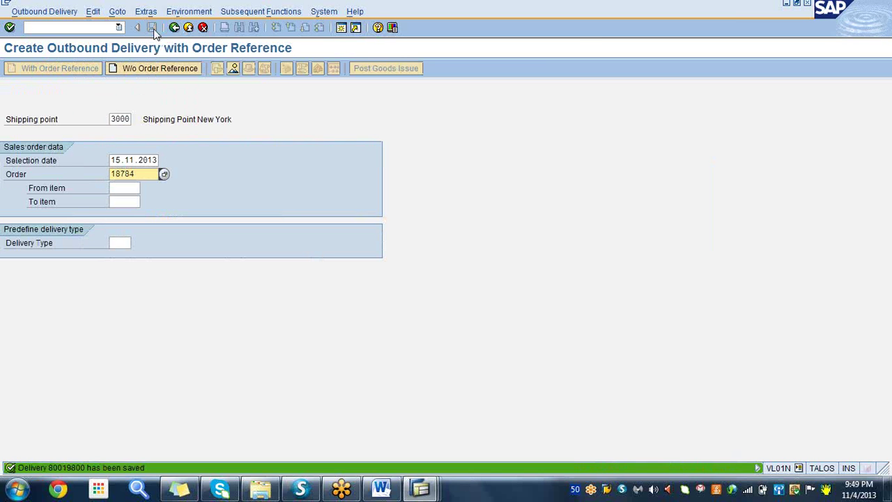
{"action": "left_click", "coordinate": [418, 489]}
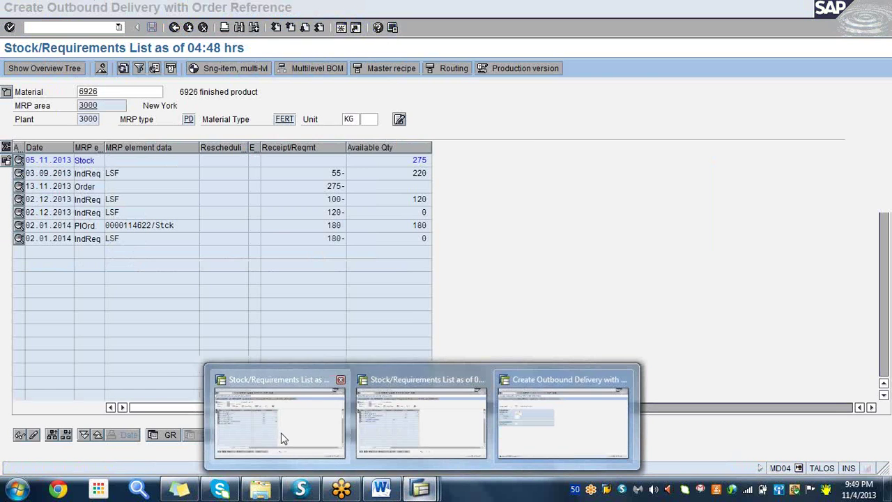
- Refresh the stock/requirements list to show the 275 KG delivery row, then return to the delivery window
{"action": "left_click", "coordinate": [282, 437]}
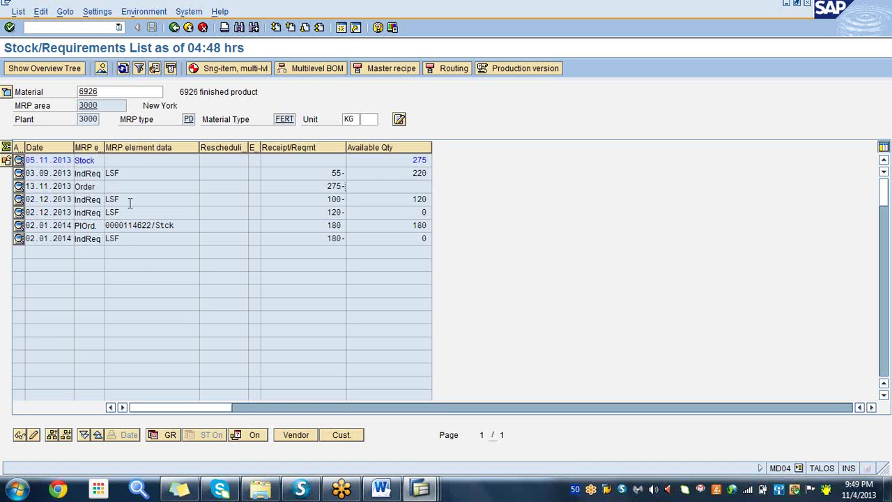
{"action": "left_click", "coordinate": [123, 69]}
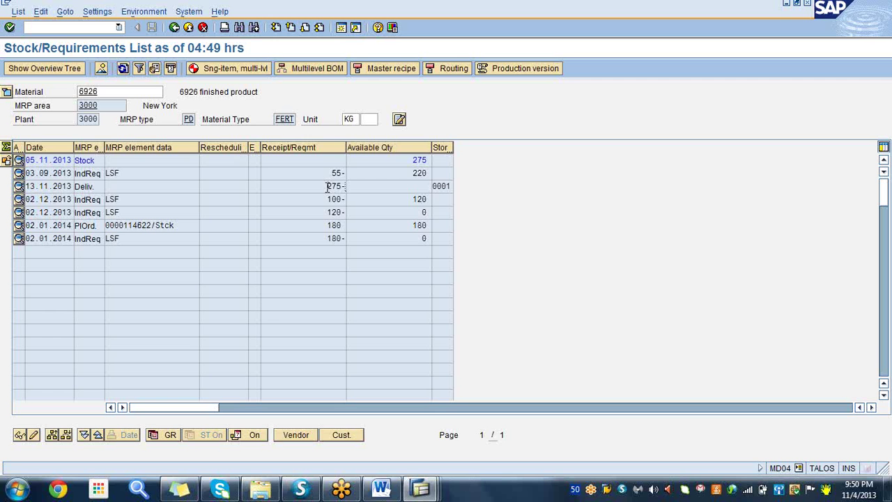
{"action": "left_click", "coordinate": [423, 490]}
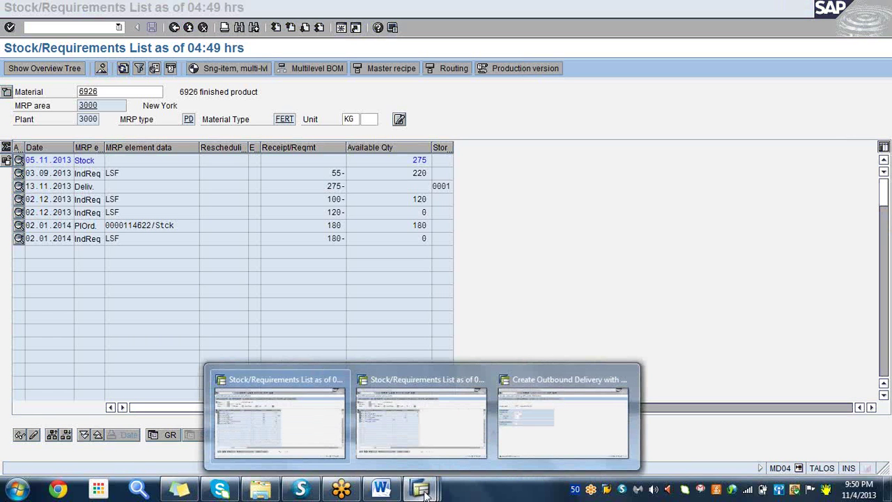
{"action": "left_click", "coordinate": [557, 432]}
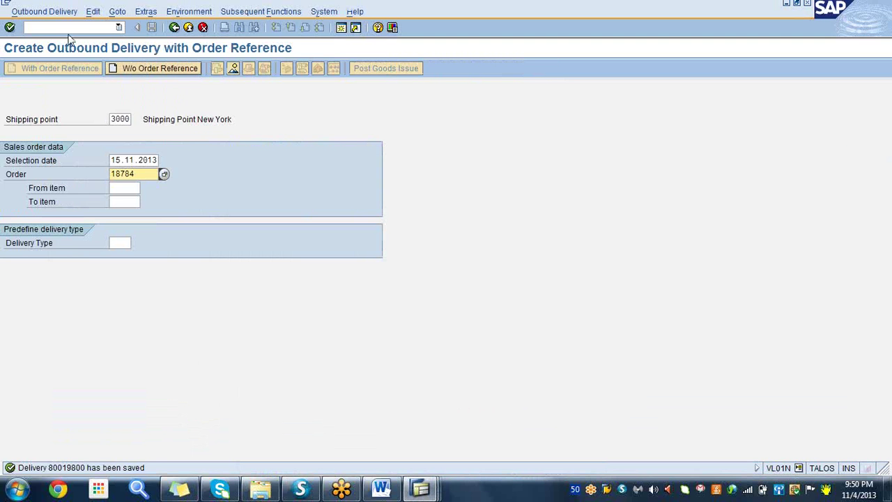
- Open delivery 80019800 for changing, confirm 275 KG fully picked, and display its document flow
{"action": "left_click", "coordinate": [54, 13]}
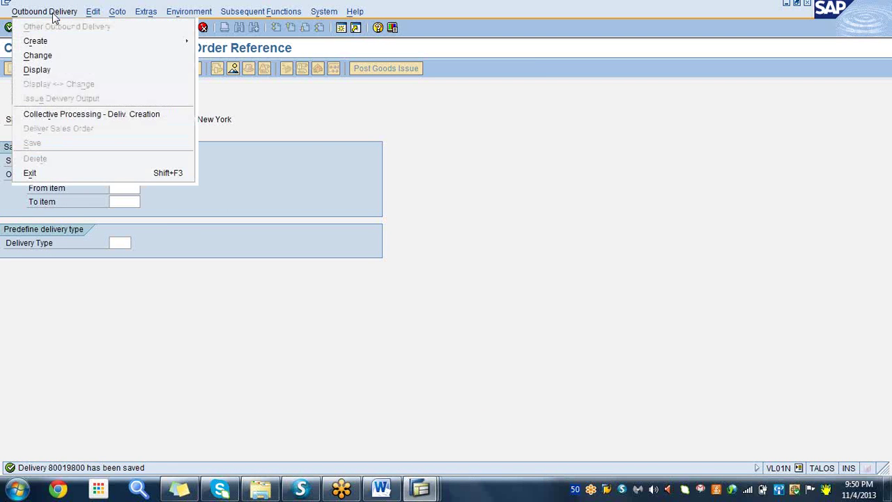
{"action": "left_click", "coordinate": [50, 59]}
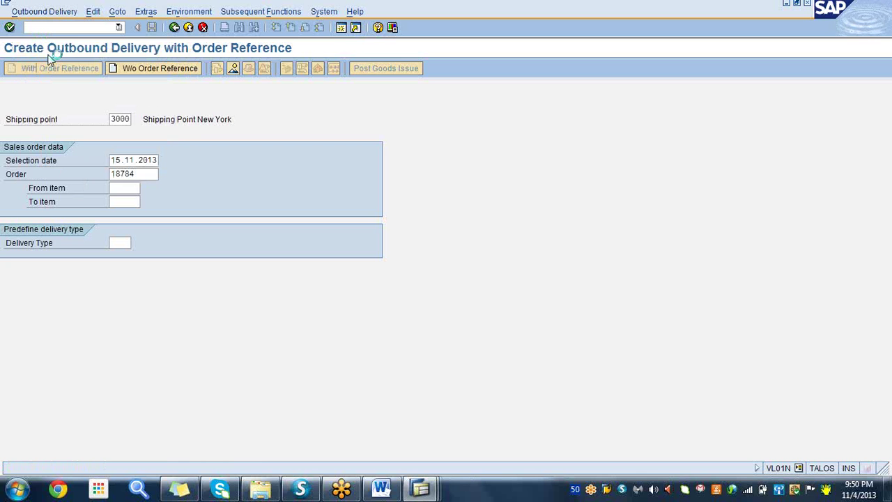
{"action": "left_click", "coordinate": [10, 27]}
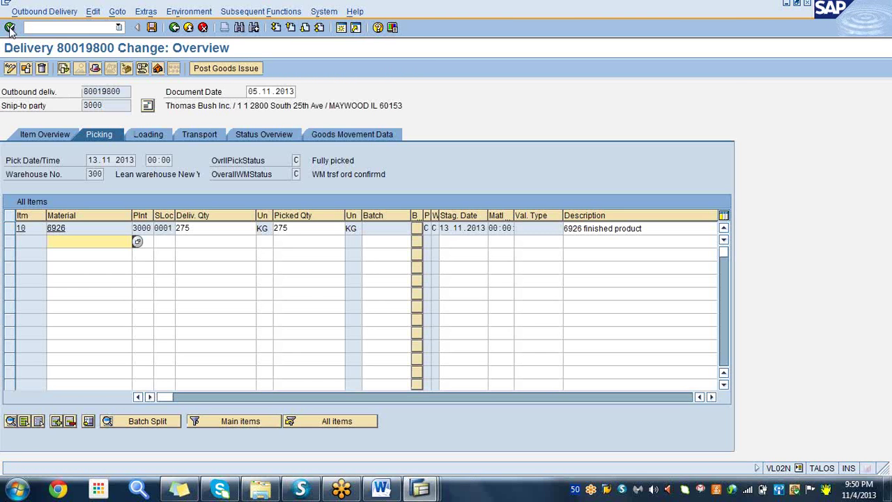
{"action": "left_click", "coordinate": [306, 229]}
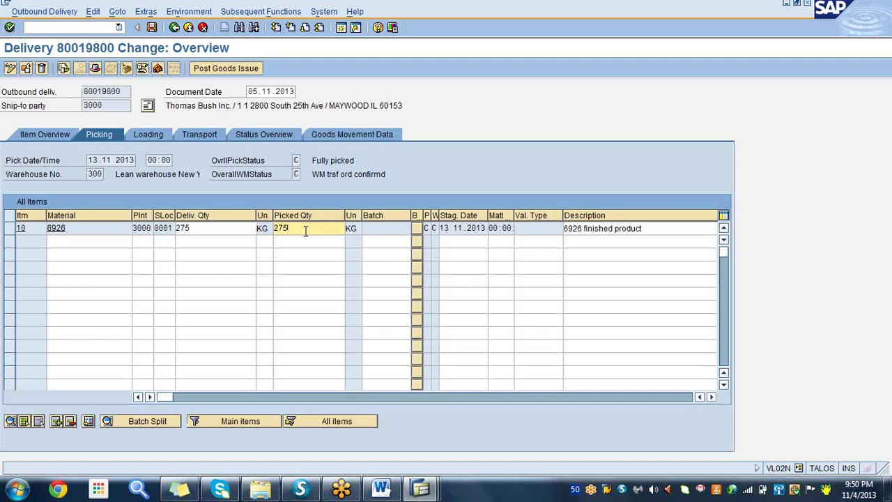
{"action": "left_click", "coordinate": [63, 68]}
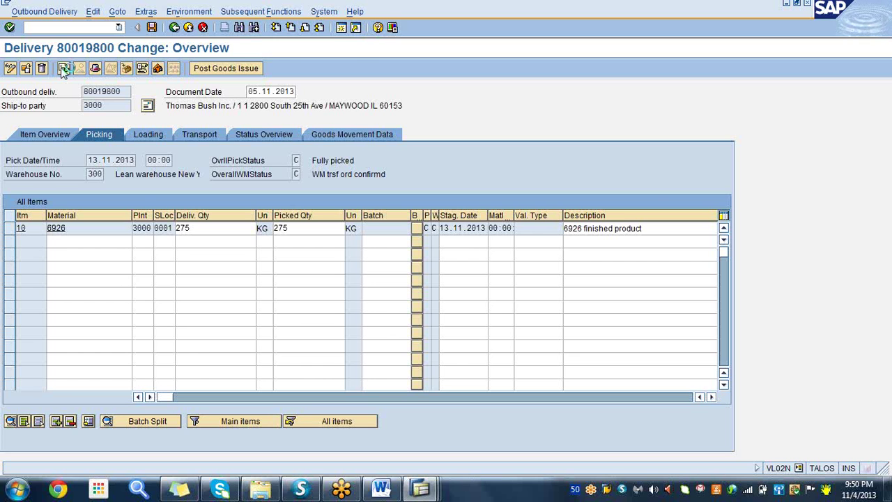
{"action": "left_click", "coordinate": [63, 68]}
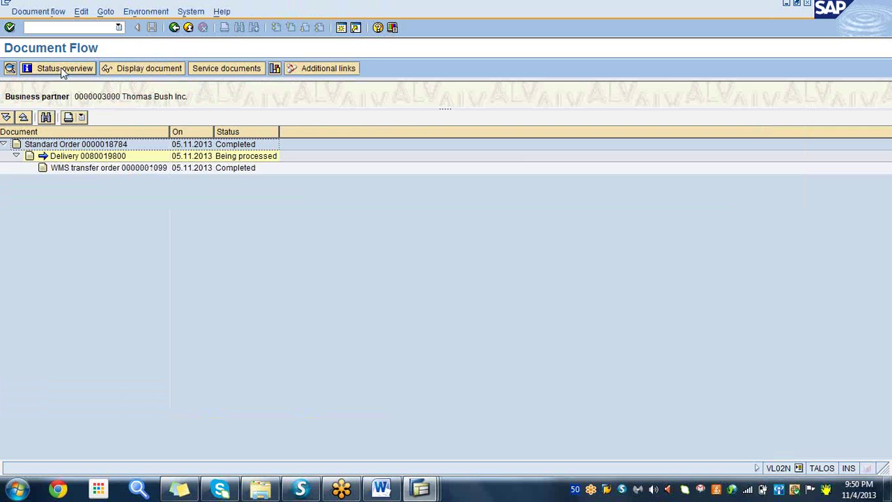
- Select the completed WMS transfer order in the document flow, then go back
{"action": "left_click", "coordinate": [139, 170]}
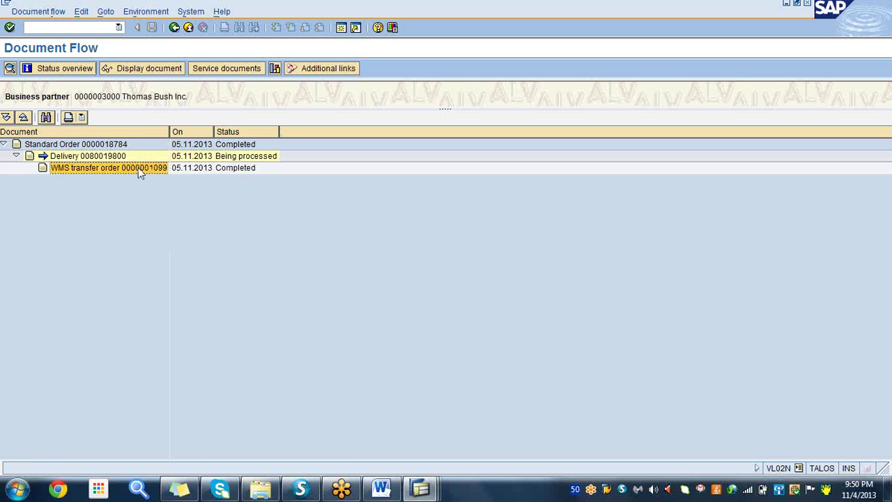
{"action": "left_click", "coordinate": [175, 28]}
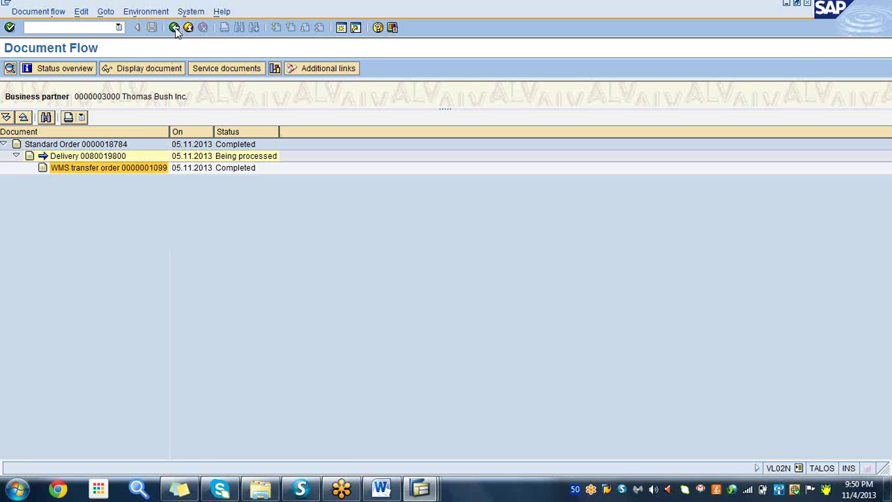
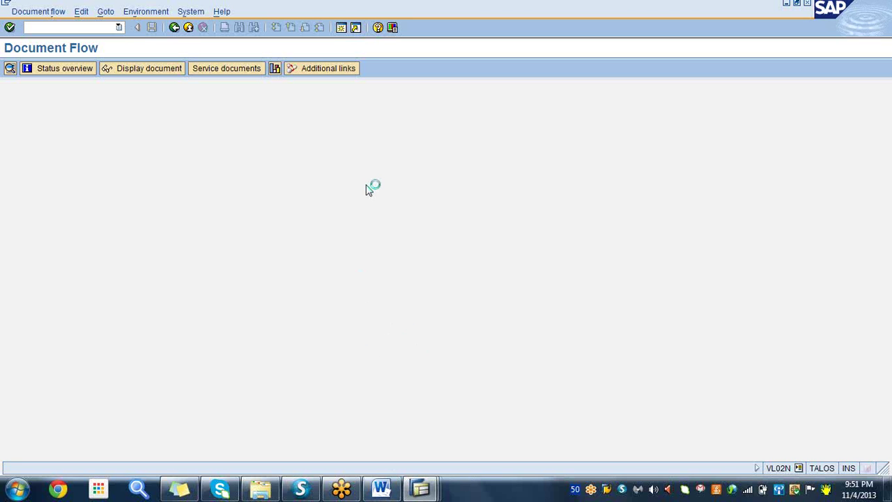
- Add VA01, VL01N and VL02N as items 13–15 in the Word notes, then minimize Word
{"action": "left_click", "coordinate": [381, 489]}
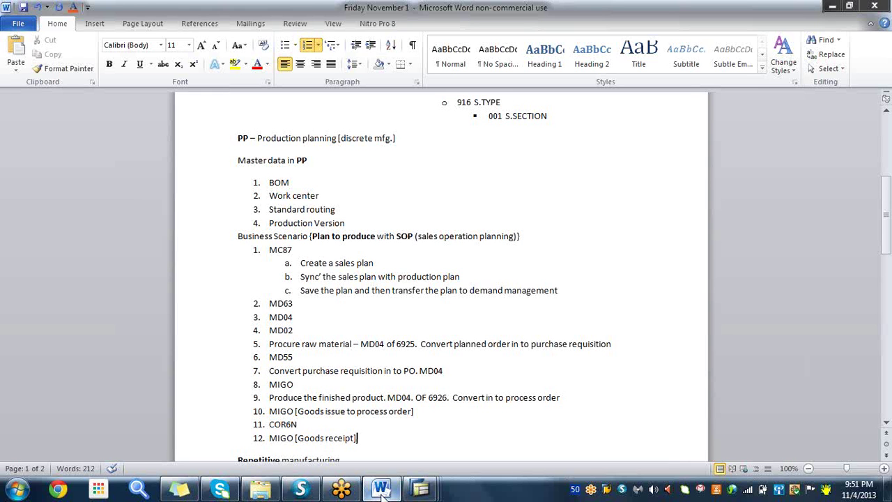
{"action": "key", "text": "Return"}
{"action": "type", "text": "V"}
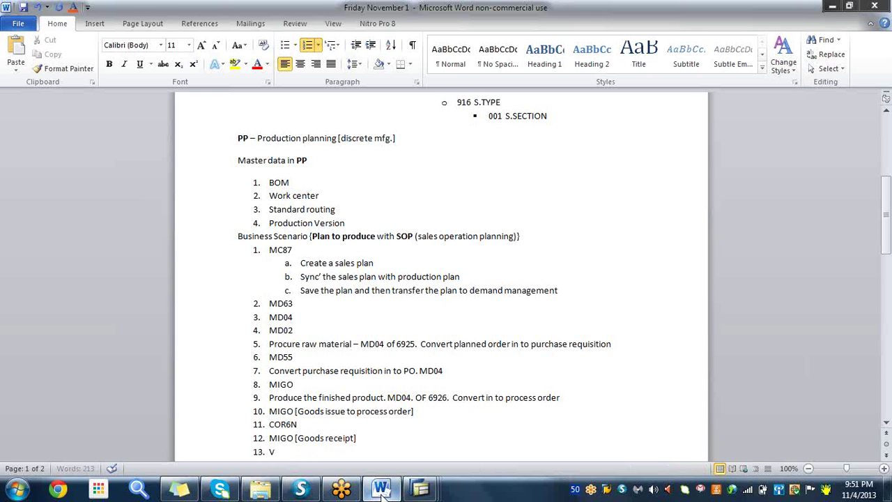
{"action": "type", "text": "A01"}
{"action": "key", "text": "Return"}
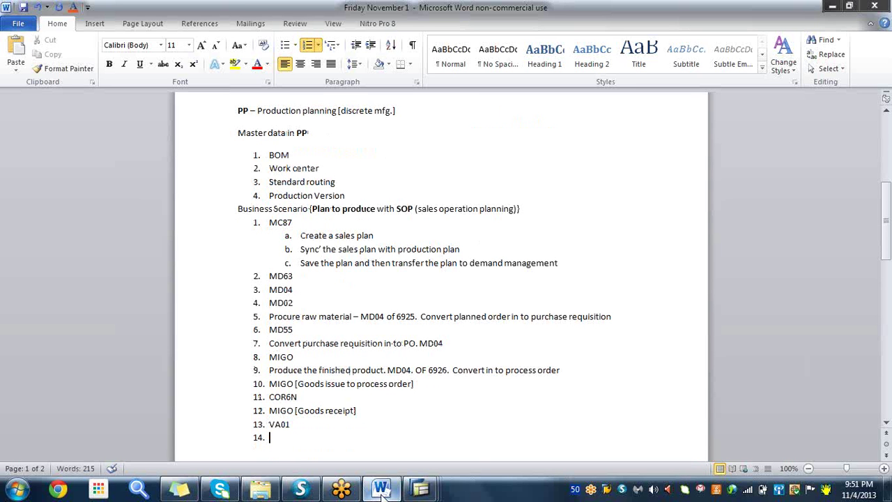
{"action": "type", "text": "VL01N"}
{"action": "key", "text": "Return"}
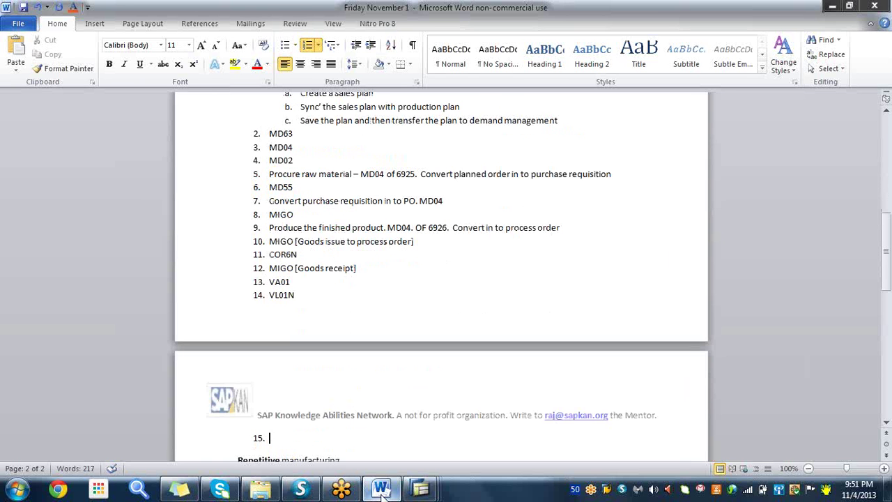
{"action": "type", "text": "VL02N"}
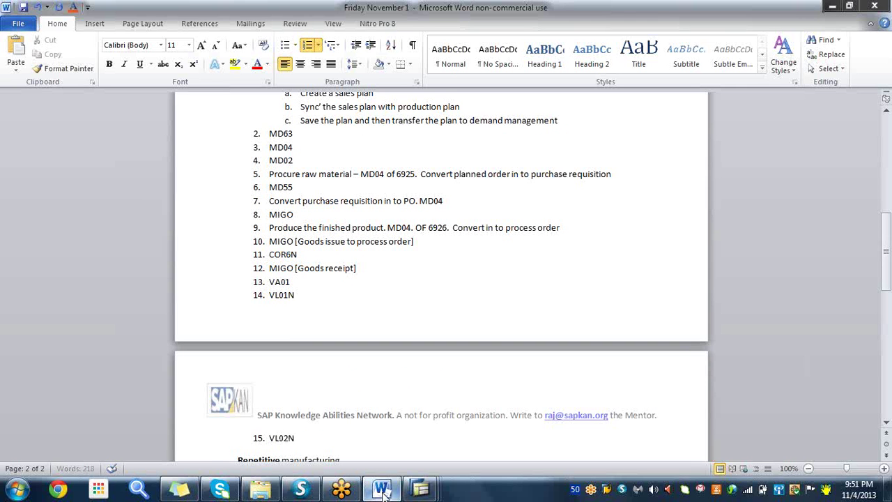
{"action": "left_click", "coordinate": [381, 491]}
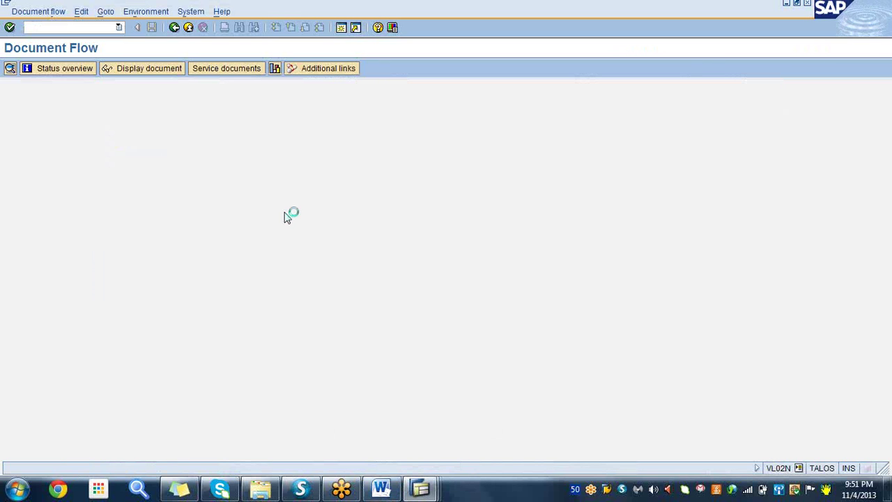
{"action": "left_click", "coordinate": [420, 489]}
{"action": "left_click", "coordinate": [526, 426]}
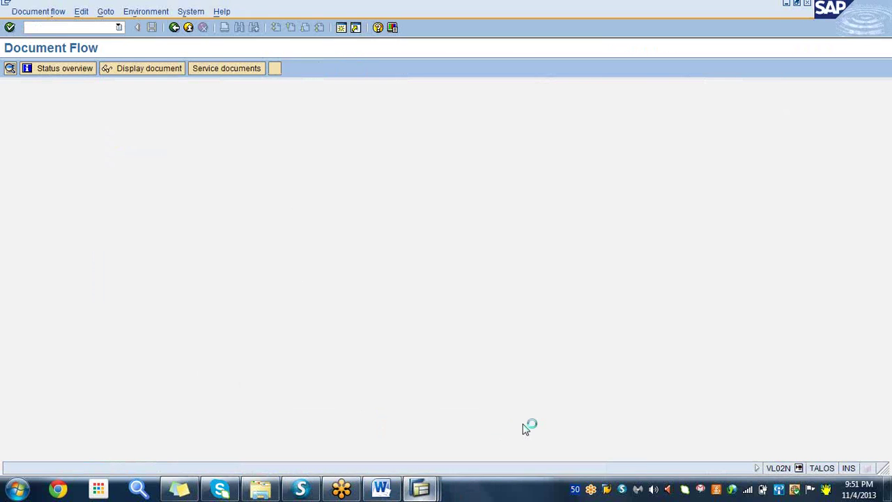
{"action": "left_click", "coordinate": [430, 493]}
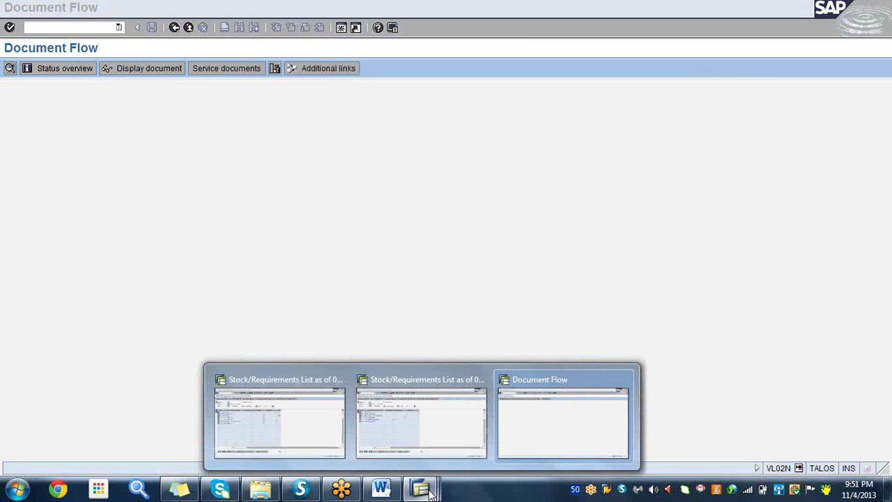
{"action": "left_click", "coordinate": [312, 462]}
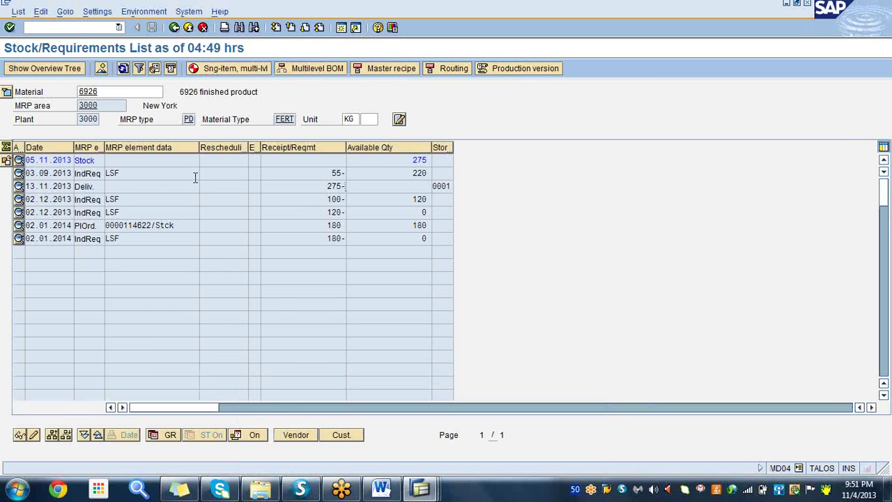
{"action": "left_click", "coordinate": [124, 70]}
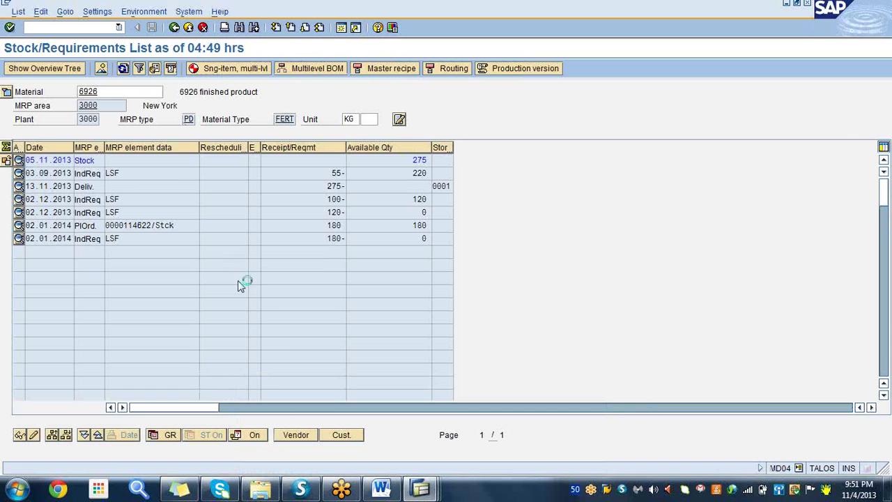
{"action": "left_click", "coordinate": [421, 490]}
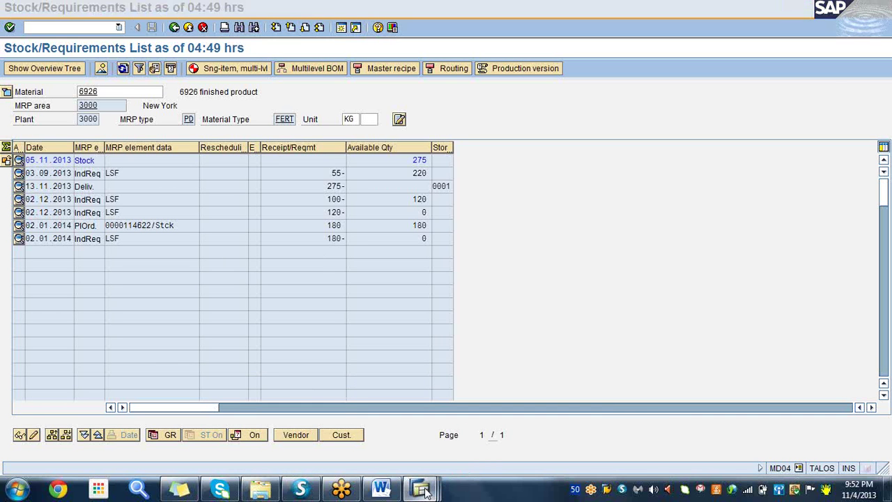
{"action": "left_click", "coordinate": [551, 436]}
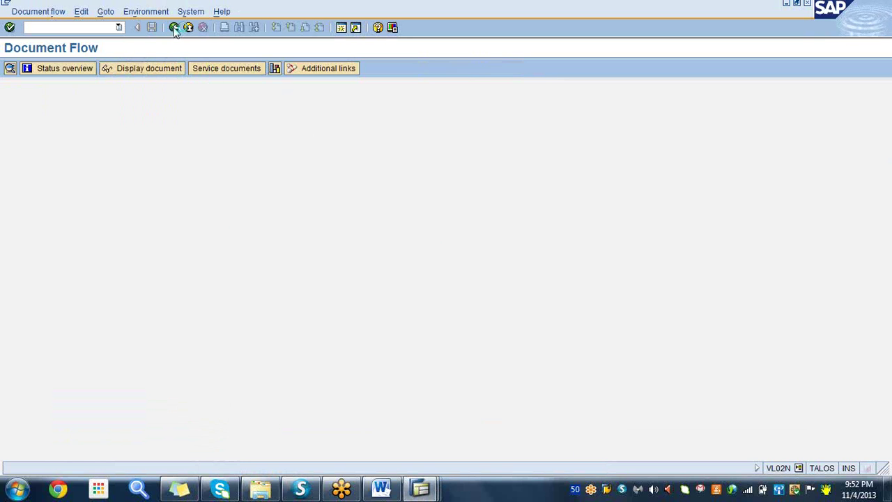
- Stop the running transaction three times from the window system menu
{"action": "left_click", "coordinate": [5, 4]}
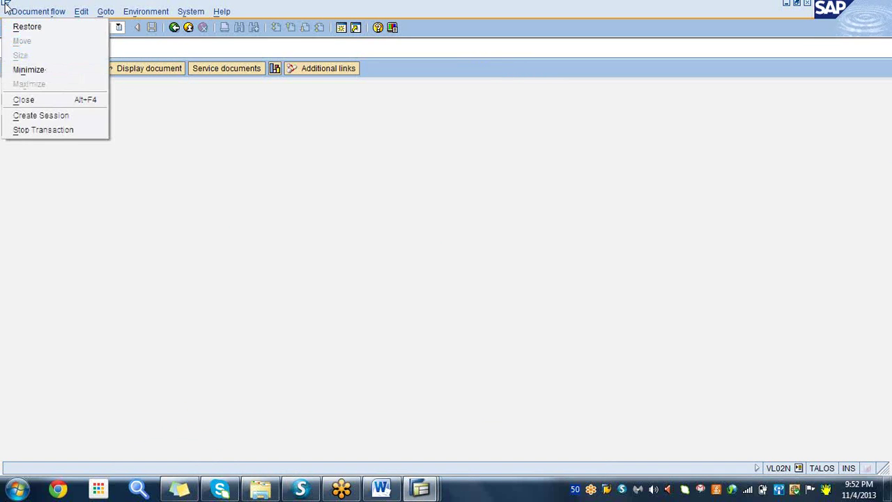
{"action": "left_click", "coordinate": [38, 131]}
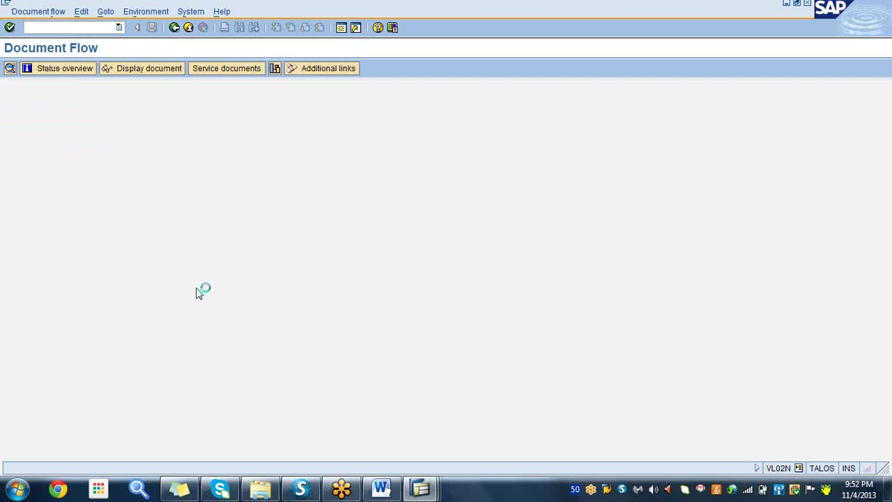
{"action": "left_click", "coordinate": [4, 4]}
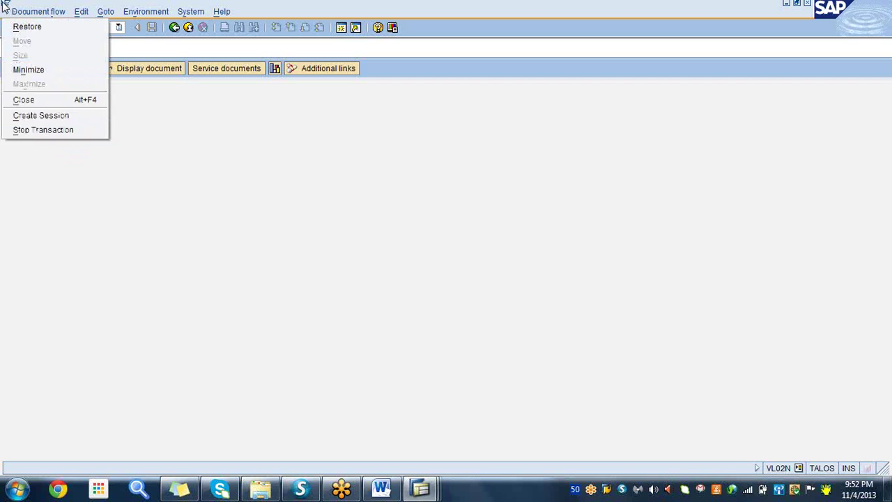
{"action": "left_click", "coordinate": [33, 128]}
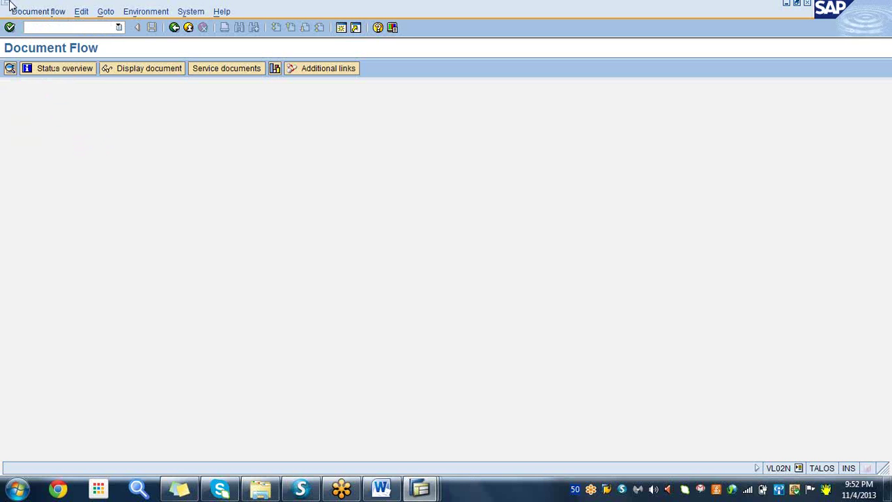
{"action": "left_click", "coordinate": [4, 3]}
{"action": "left_click", "coordinate": [44, 130]}
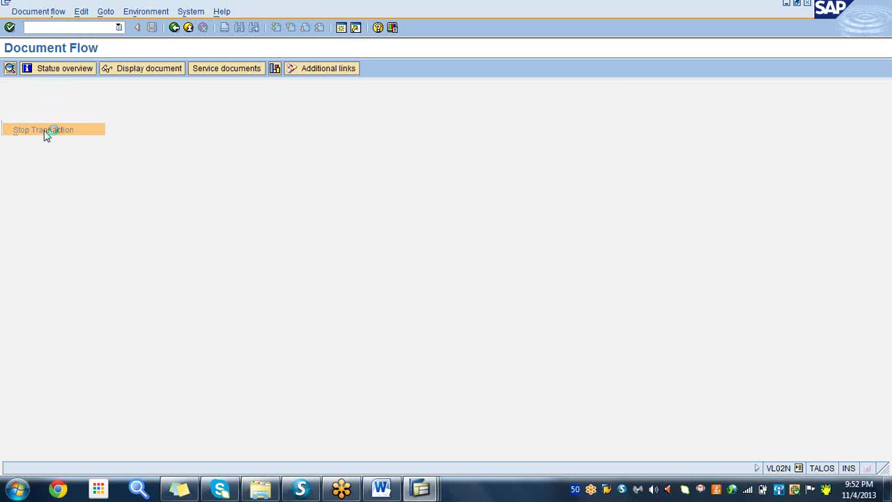
- Refresh the MD04 stock/requirements list for material 6925
{"action": "left_click", "coordinate": [420, 488]}
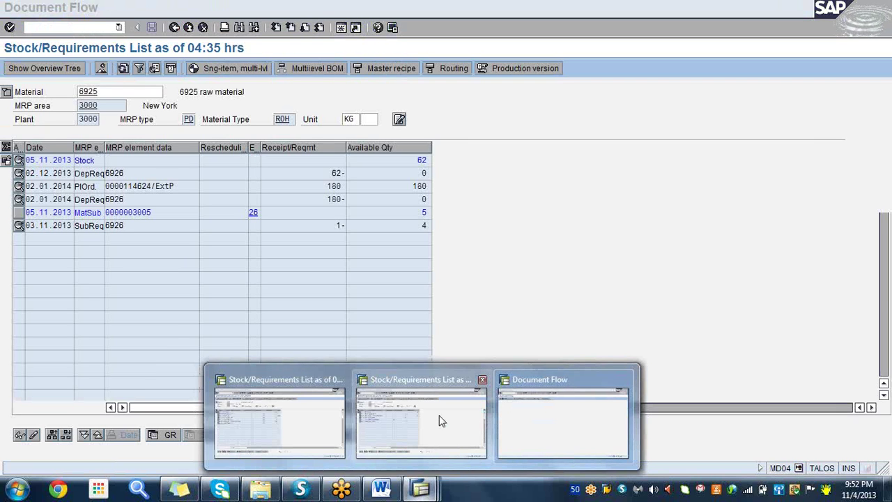
{"action": "left_click", "coordinate": [441, 419]}
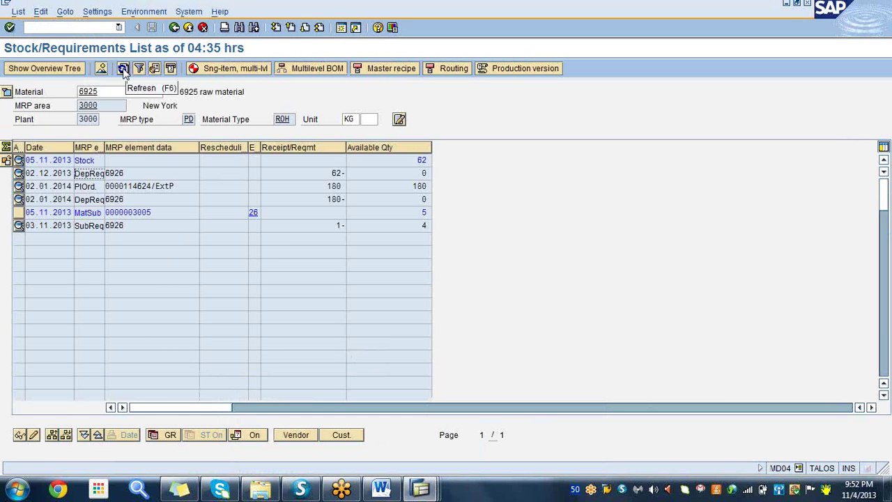
{"action": "left_click", "coordinate": [123, 70]}
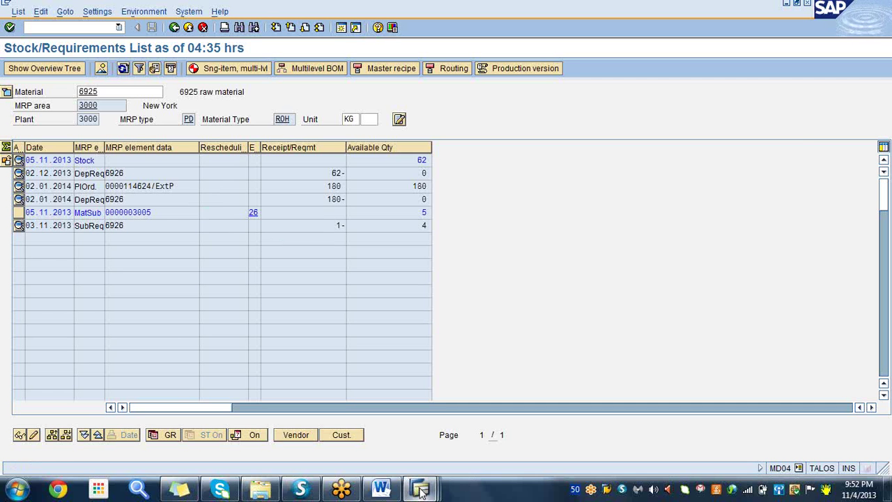
- Close the Document Flow window with Stop Transaction
{"action": "mouse_move", "coordinate": [422, 489]}
{"action": "left_click", "coordinate": [568, 405]}
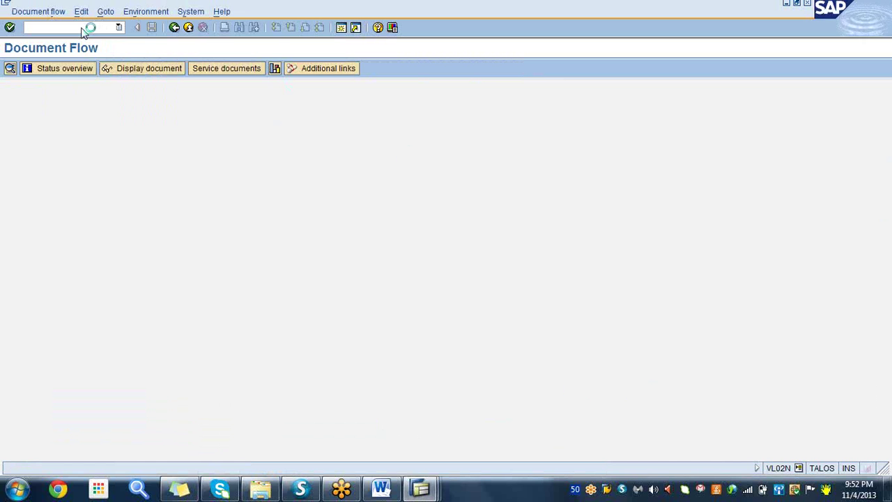
{"action": "left_click", "coordinate": [5, 3]}
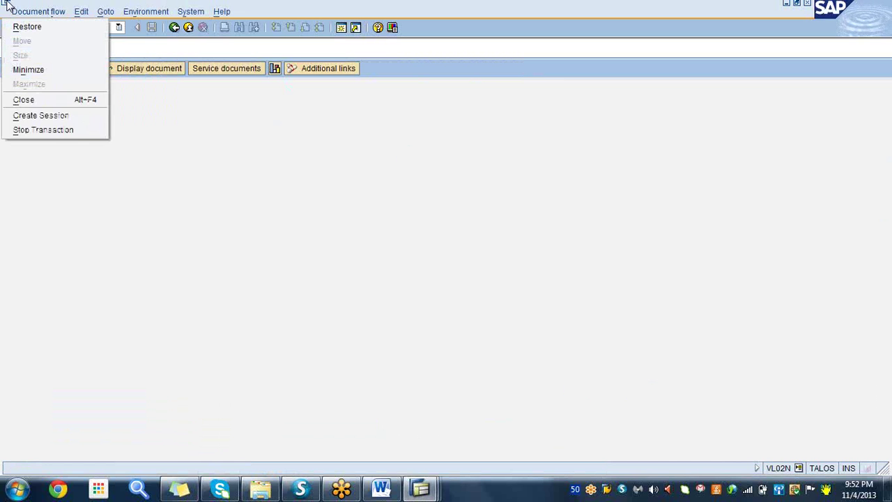
{"action": "left_click", "coordinate": [50, 131]}
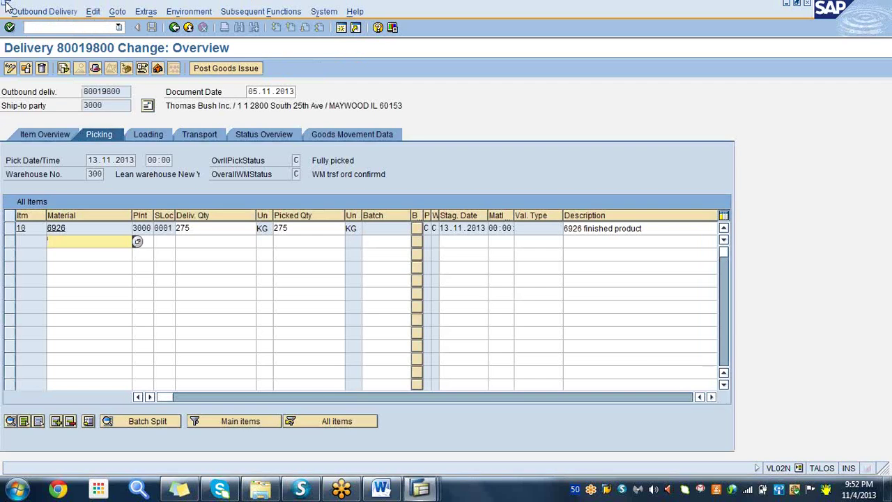
{"action": "left_click", "coordinate": [6, 5]}
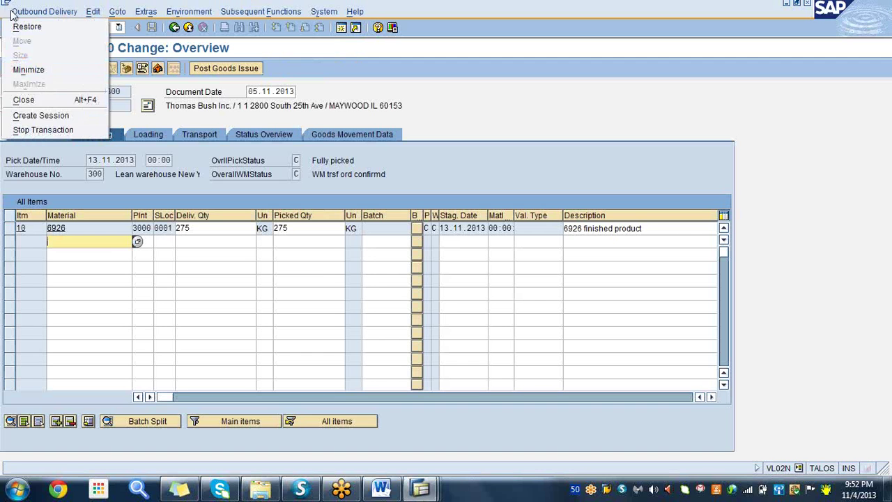
- Dismiss the Sapgui 710 connection error, declining the detailed error description
{"action": "left_click", "coordinate": [210, 231]}
{"action": "left_click", "coordinate": [318, 230]}
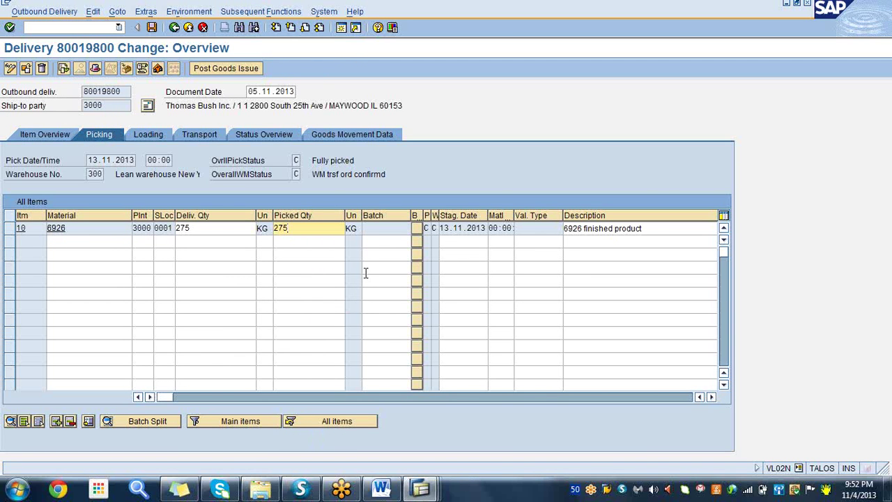
{"action": "left_click", "coordinate": [417, 491]}
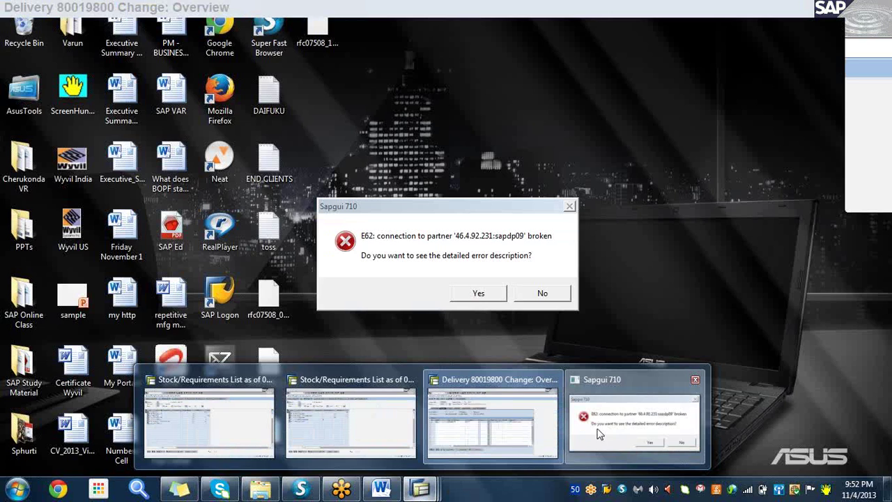
{"action": "left_click", "coordinate": [596, 437]}
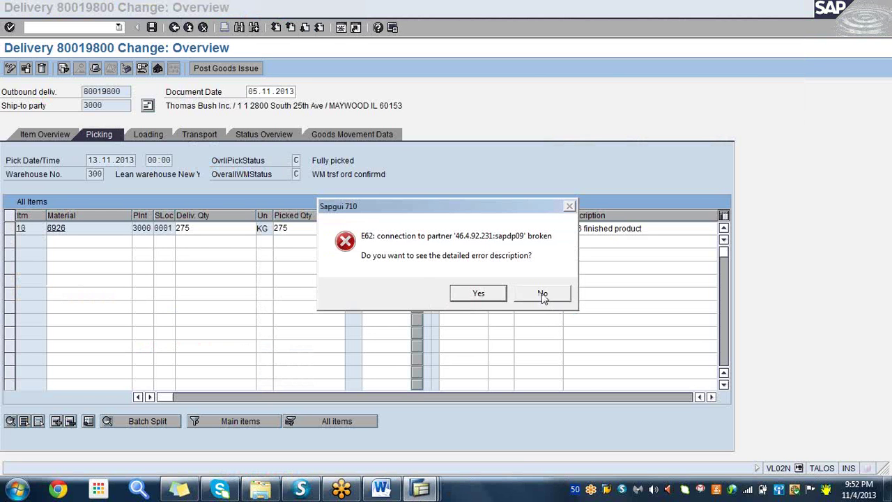
{"action": "left_click", "coordinate": [543, 294]}
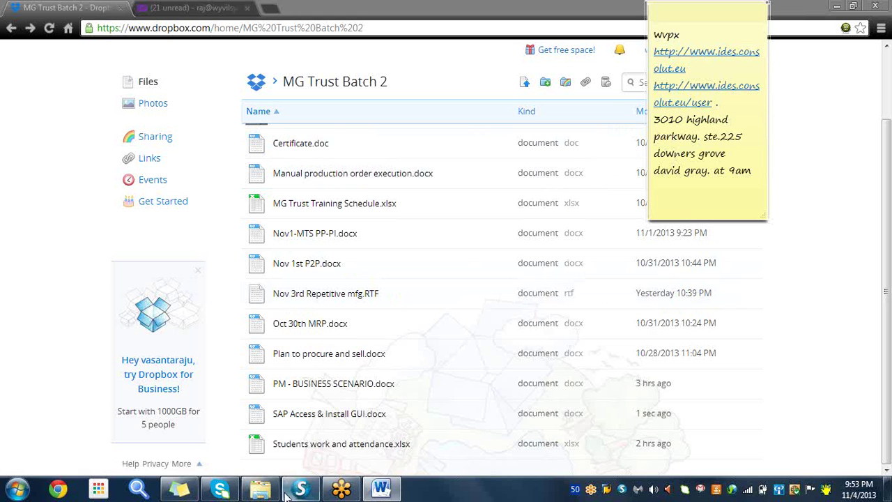
- Minimize the Chrome window showing the Dropbox MG Trust Batch 2 folder
{"action": "left_click", "coordinate": [843, 8]}
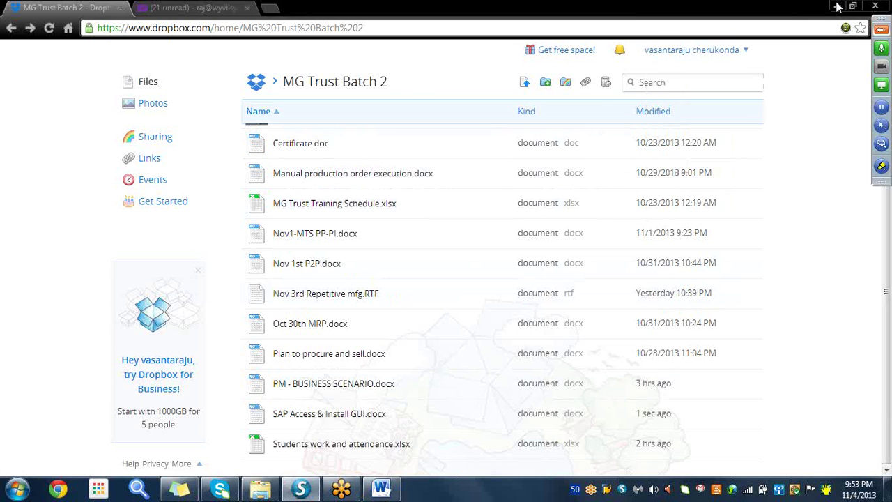
- Launch SAP Logon from the desktop shortcut and log on to the ECC 6.0 system
{"action": "left_click", "coordinate": [837, 8]}
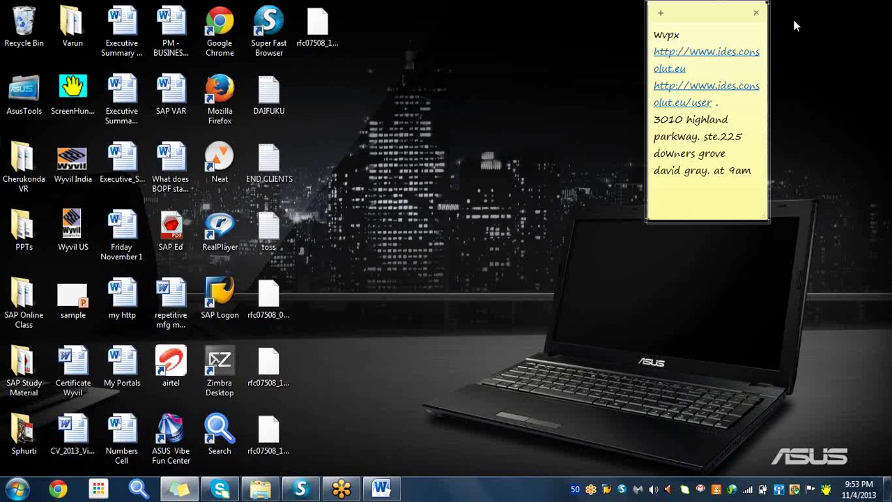
{"action": "left_click", "coordinate": [208, 296]}
{"action": "double_click", "coordinate": [208, 296]}
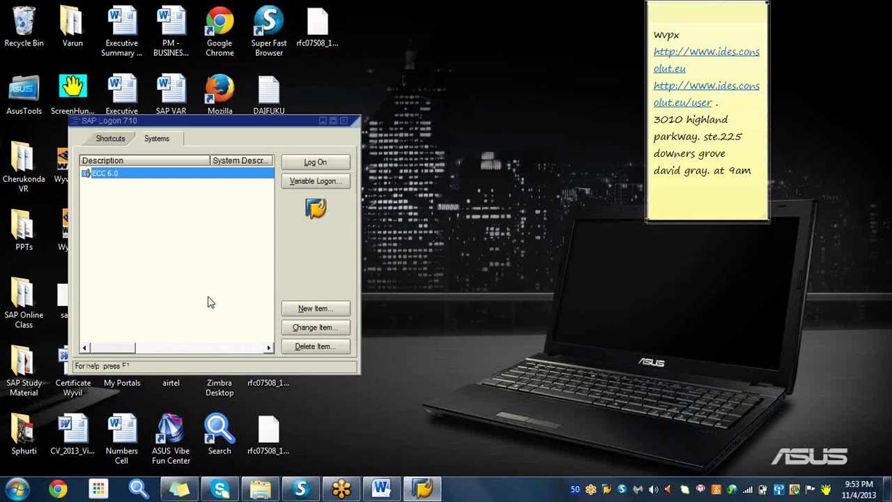
{"action": "left_click", "coordinate": [317, 162]}
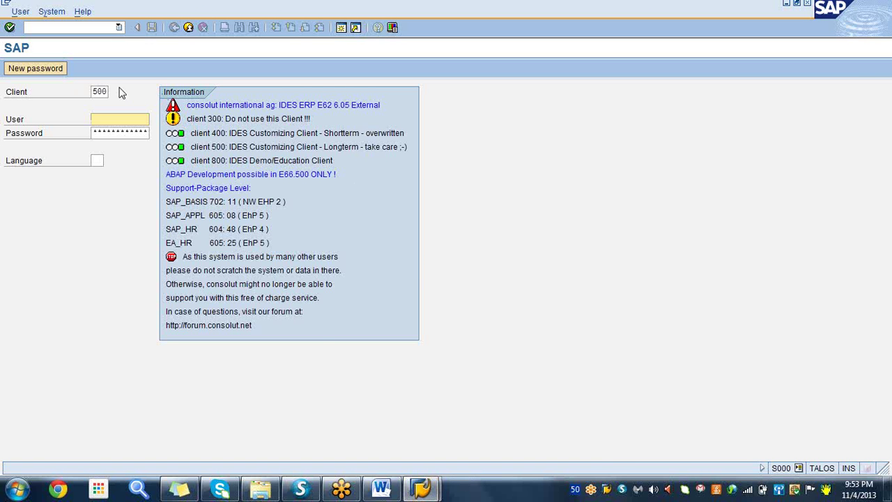
- Sign in to client 800 with the user ID from history and the account password
{"action": "left_click", "coordinate": [108, 92]}
{"action": "key", "text": "BackSpace"}
{"action": "key", "text": "BackSpace"}
{"action": "key", "text": "BackSpace"}
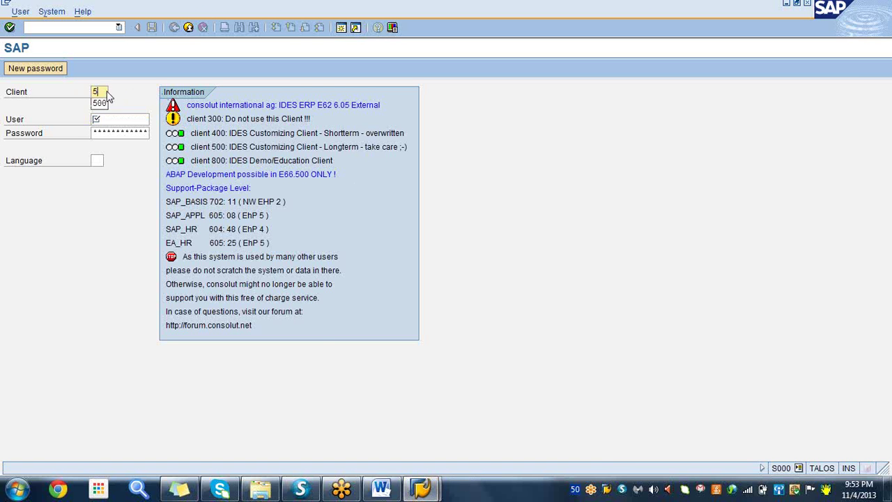
{"action": "left_click", "coordinate": [100, 104]}
{"action": "left_click", "coordinate": [105, 119]}
{"action": "type", "text": "e"}
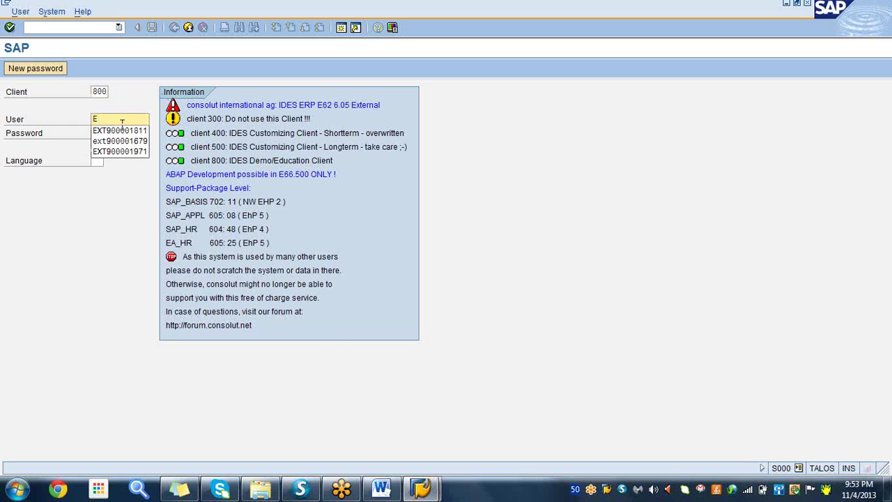
{"action": "left_click", "coordinate": [134, 130]}
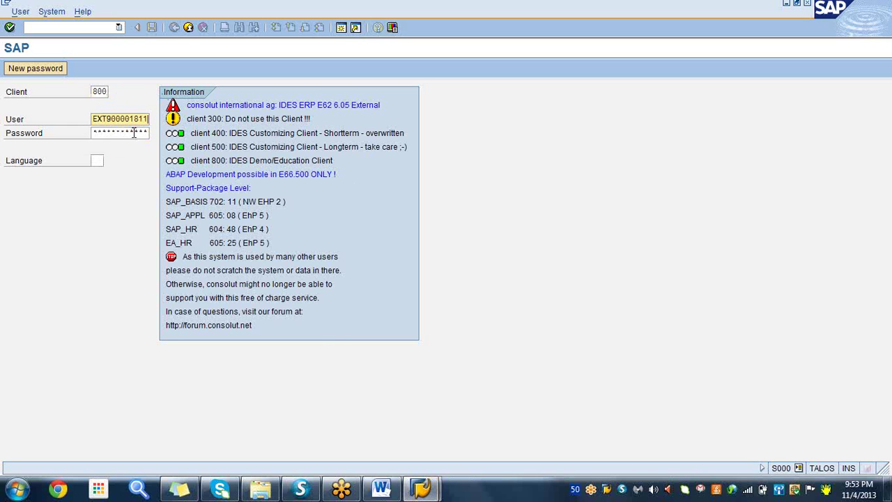
{"action": "left_click", "coordinate": [94, 134]}
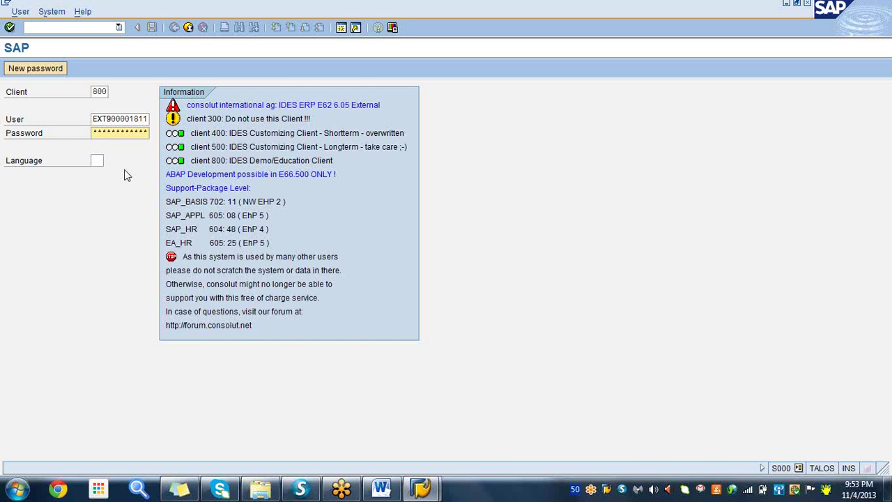
{"action": "key", "text": "Return"}
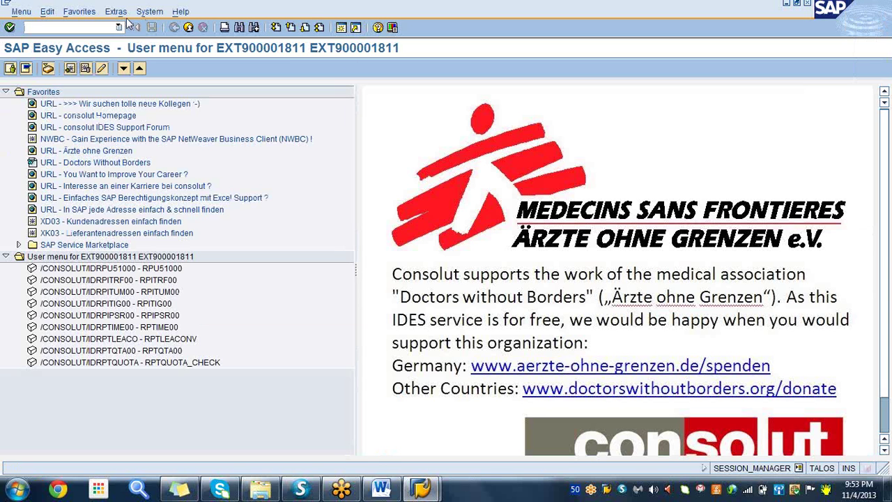
- Open outbound delivery 80019800 for change, choosing its number from the input history
{"action": "type", "text": "vl0"}
{"action": "type", "text": "1n"}
{"action": "key", "text": "Return"}
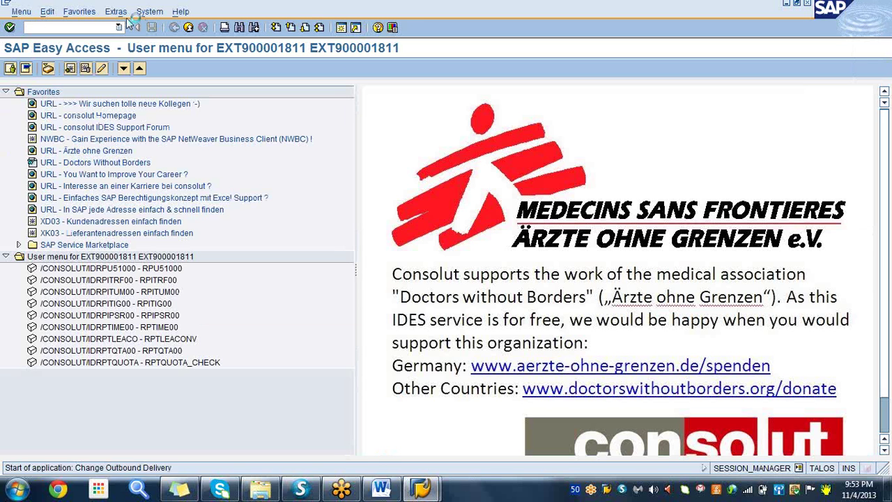
{"action": "key", "text": "BackSpace"}
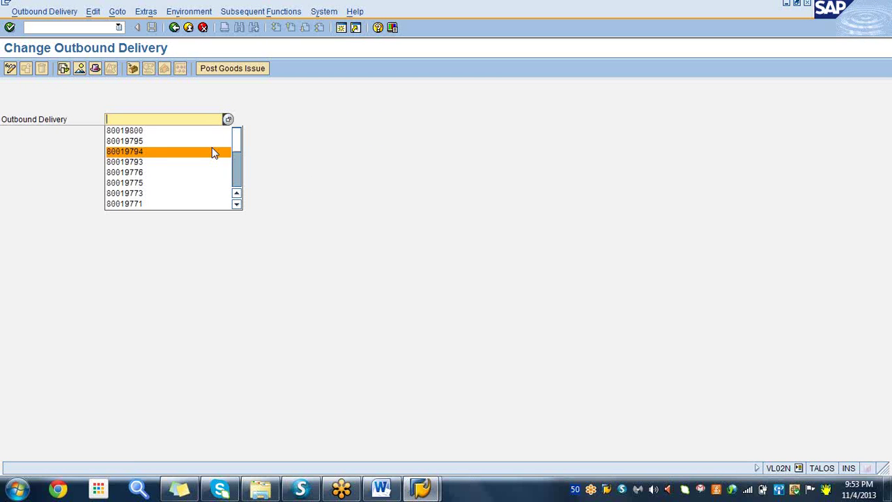
{"action": "left_click", "coordinate": [156, 134]}
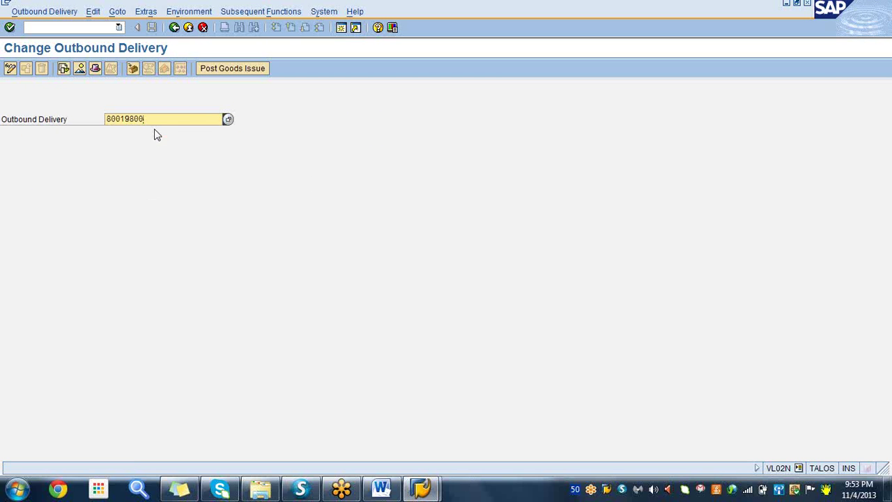
{"action": "key", "text": "BackSpace"}
{"action": "key", "text": "BackSpace"}
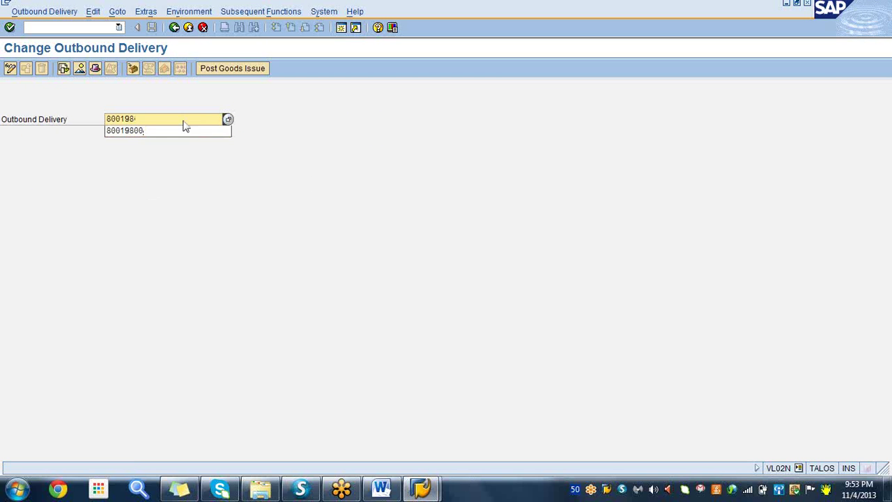
{"action": "key", "text": "BackSpace"}
{"action": "key", "text": "BackSpace"}
{"action": "key", "text": "BackSpace"}
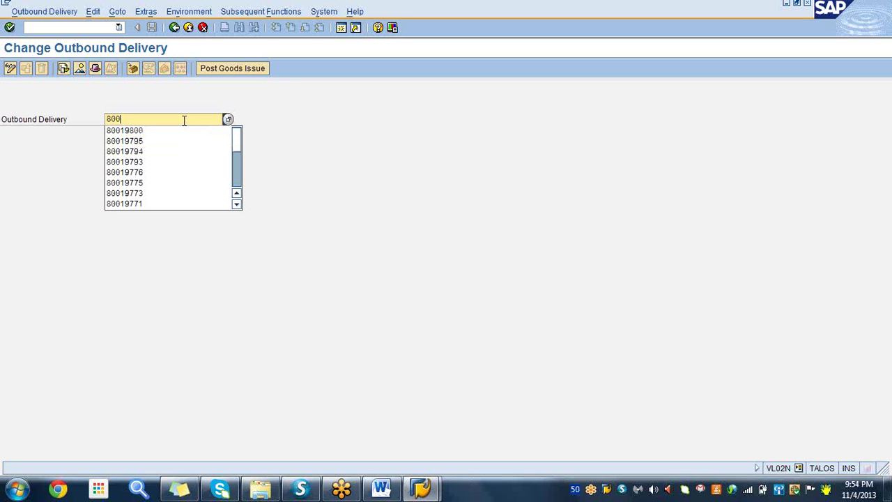
{"action": "left_click", "coordinate": [138, 131]}
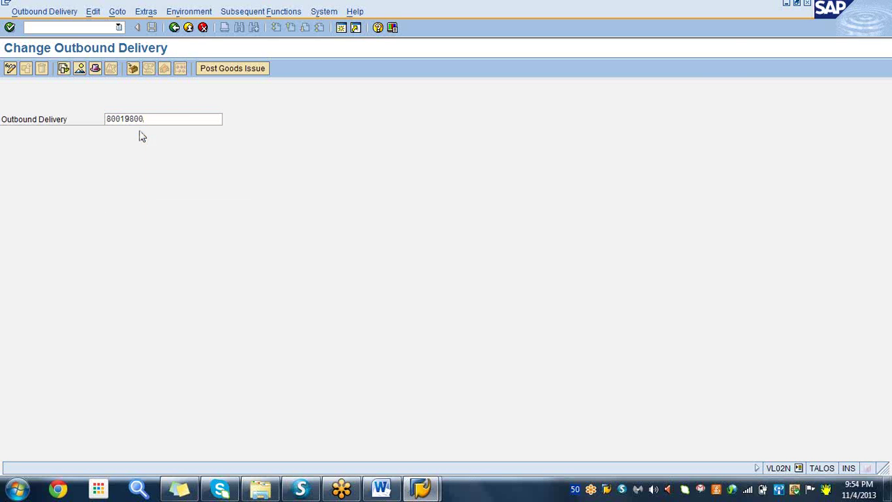
{"action": "key", "text": "Return"}
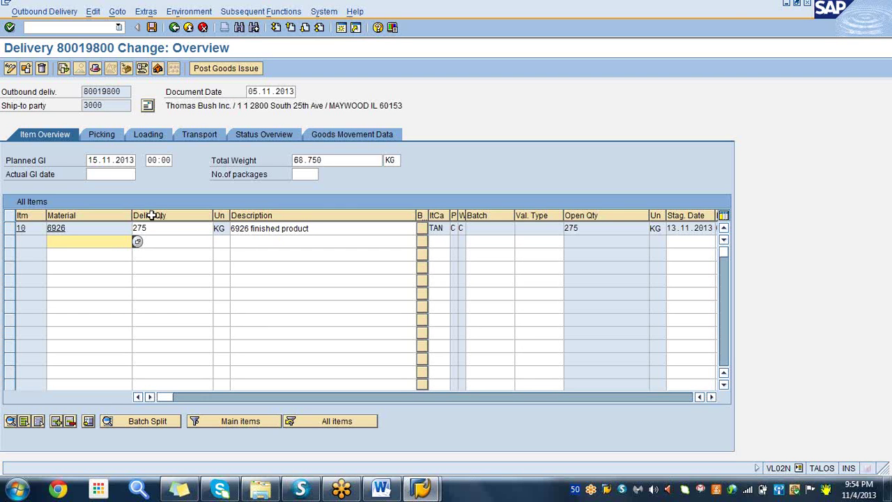
- Check item 10's picking status and post goods issue for delivery 80019800
{"action": "left_click", "coordinate": [169, 229]}
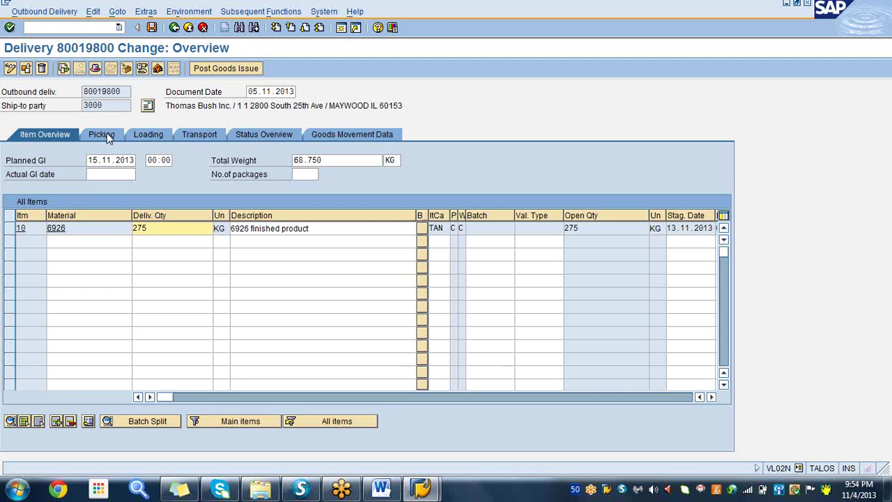
{"action": "left_click", "coordinate": [108, 137]}
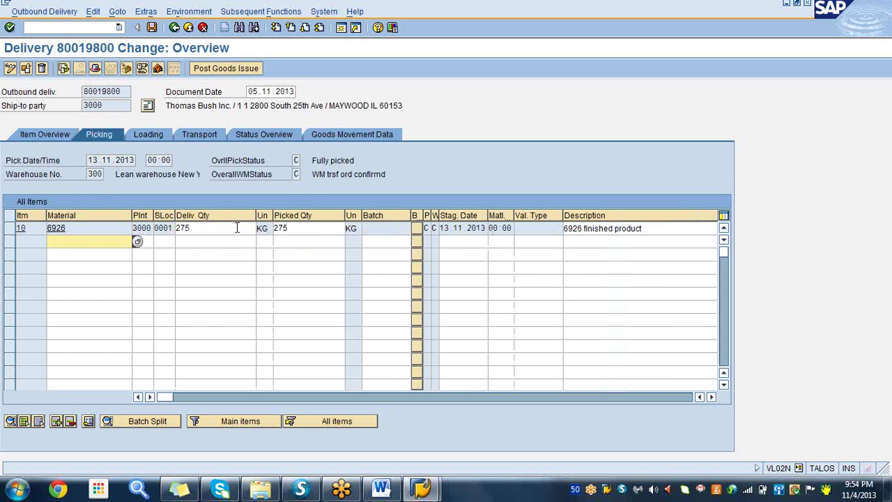
{"action": "left_click", "coordinate": [236, 227]}
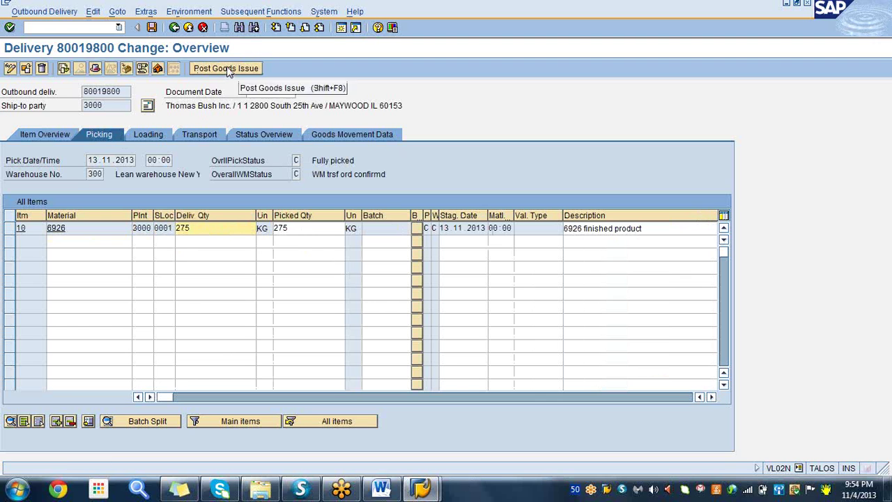
{"action": "left_click", "coordinate": [229, 69]}
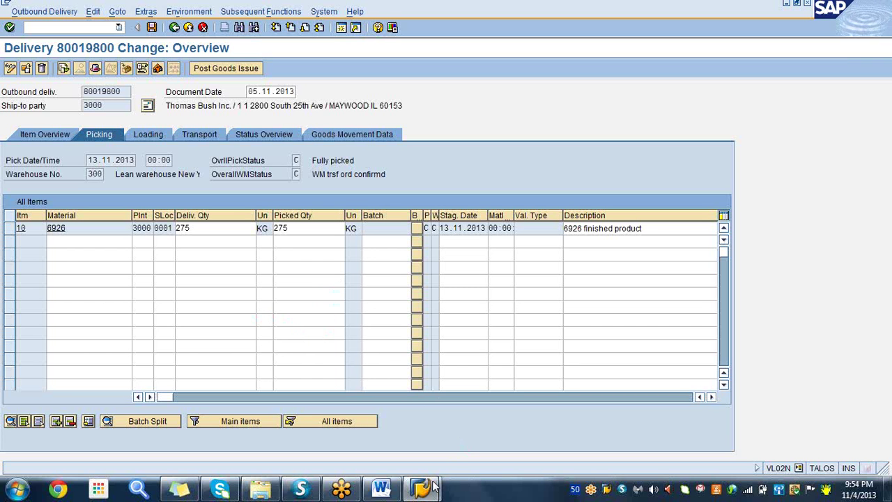
- Close the extra SAP Logon window
{"action": "mouse_move", "coordinate": [426, 490]}
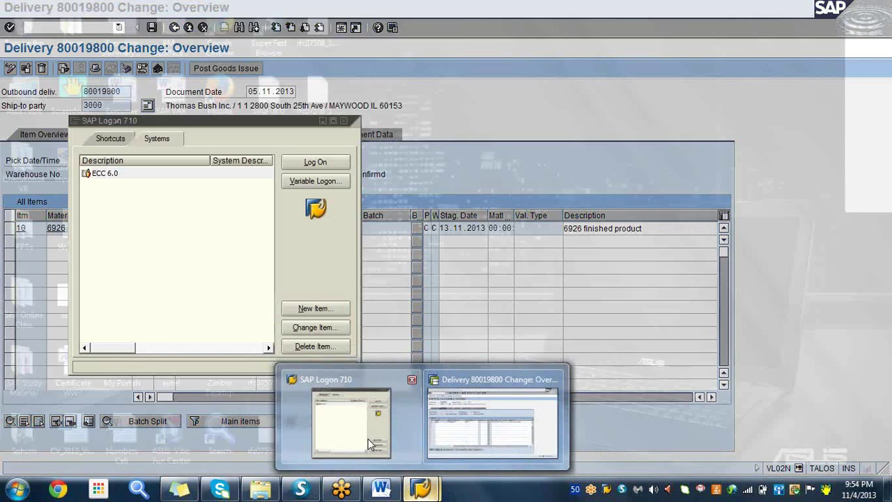
{"action": "left_click", "coordinate": [341, 421]}
{"action": "left_click", "coordinate": [344, 121]}
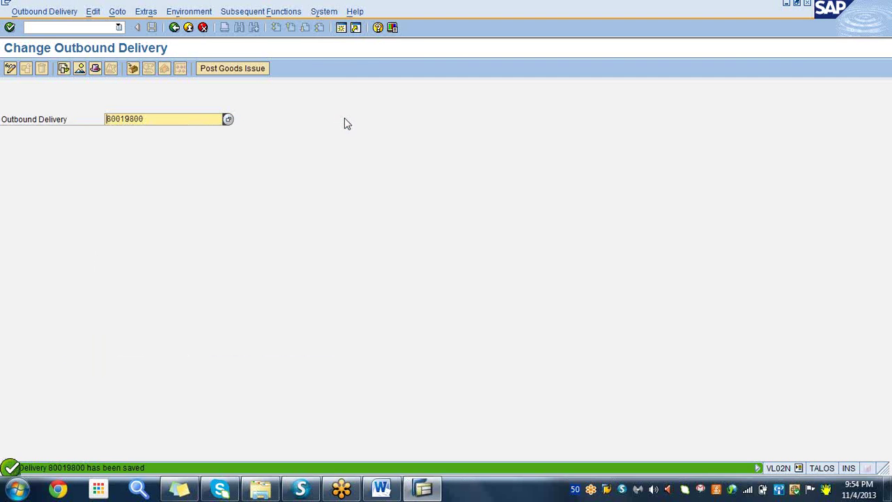
- Display the MD04 stock/requirements list for material 6926 in plant 3000
{"action": "left_click", "coordinate": [56, 27]}
{"action": "type", "text": "/"}
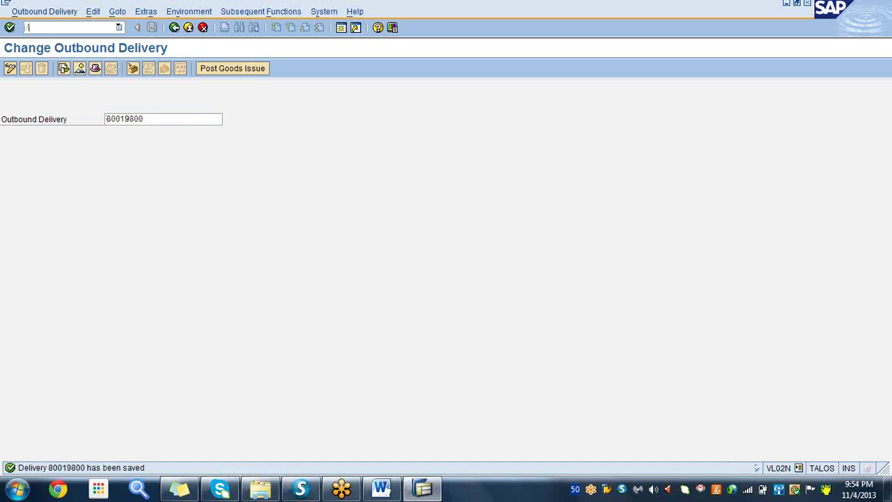
{"action": "type", "text": "nmd04"}
{"action": "key", "text": "Return"}
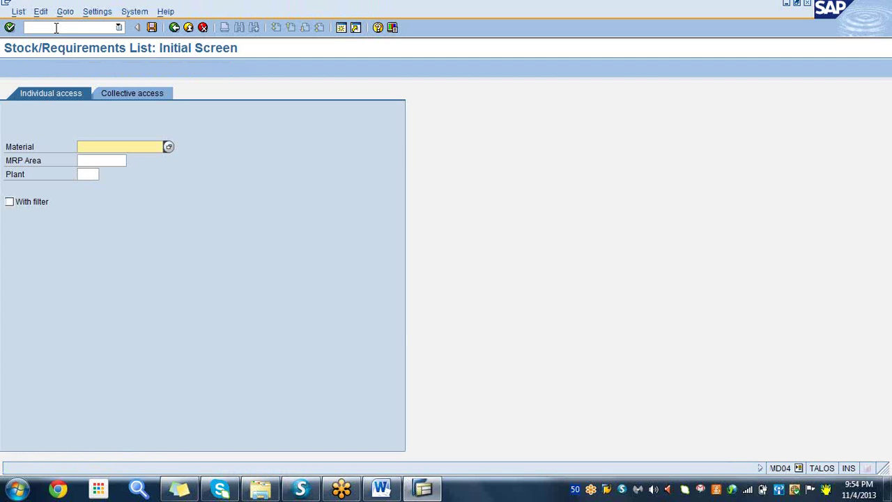
{"action": "type", "text": "6"}
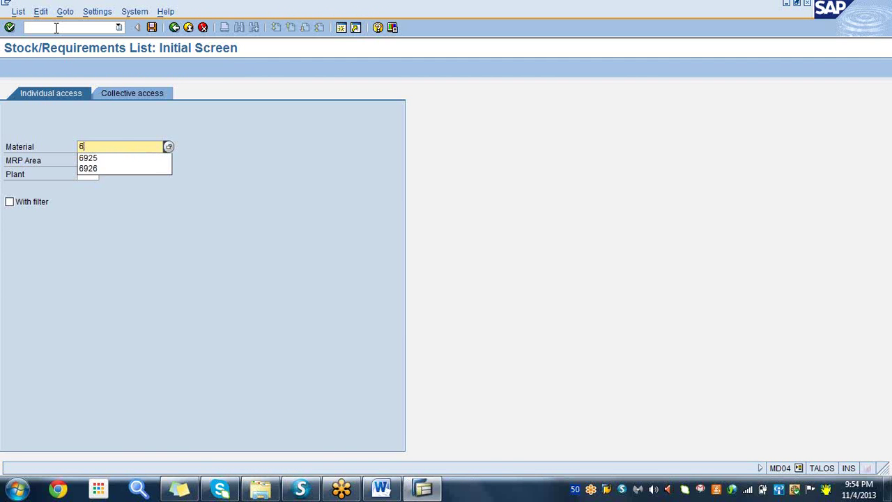
{"action": "left_click", "coordinate": [99, 168]}
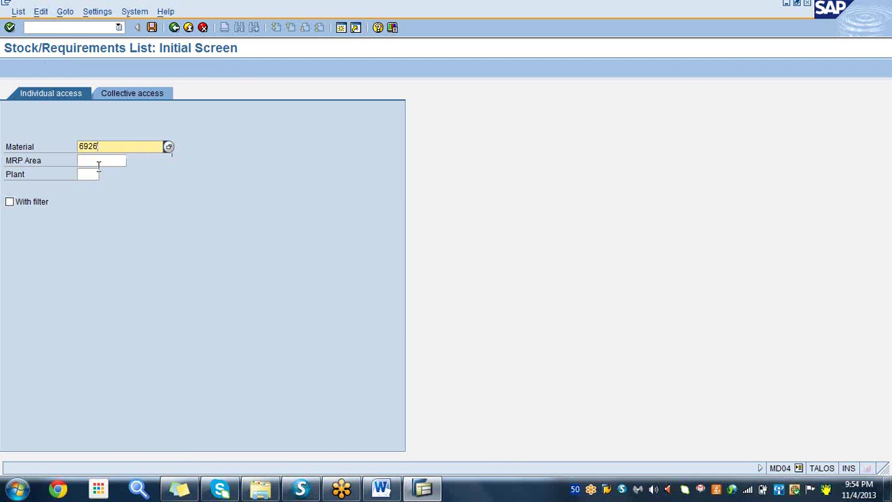
{"action": "left_click", "coordinate": [82, 174]}
{"action": "type", "text": "3000"}
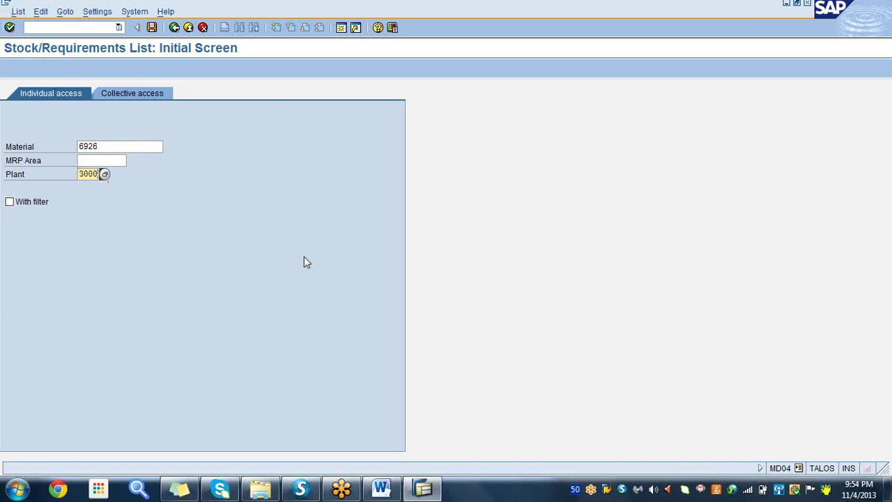
{"action": "left_click", "coordinate": [10, 27]}
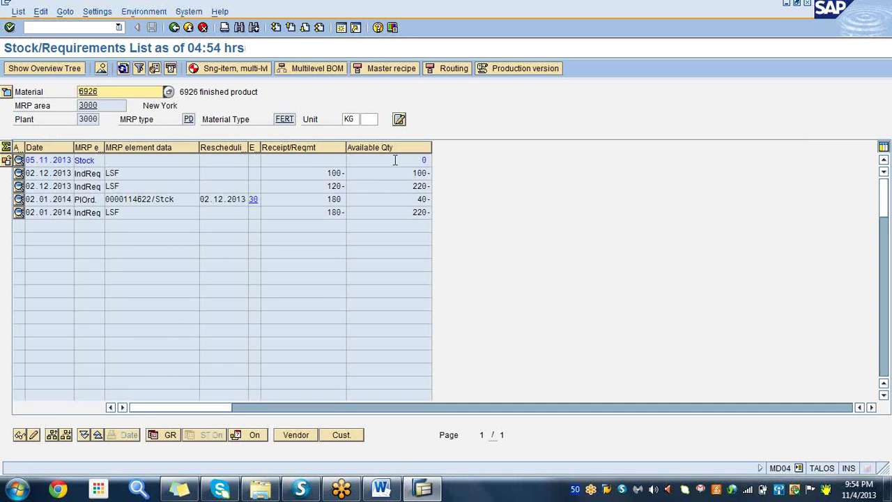
- Review the 0 stock and independent requirement rows in MD04, then return to the Word notes
{"action": "left_click", "coordinate": [395, 161]}
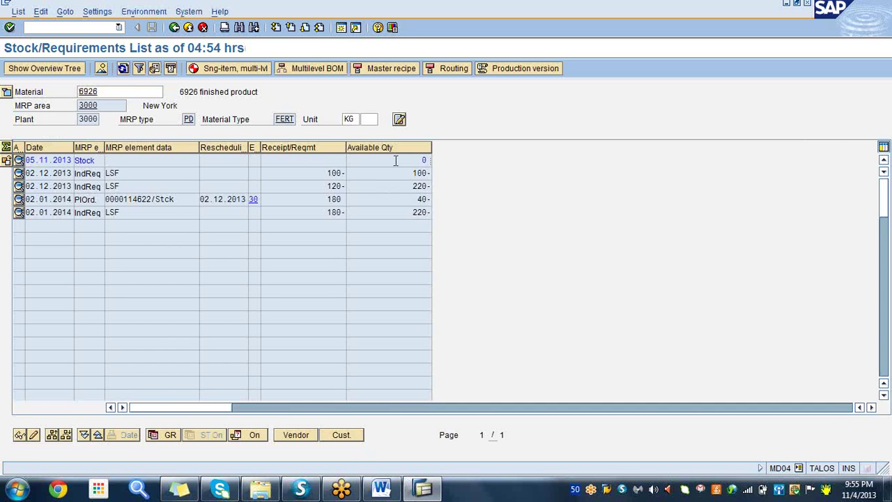
{"action": "left_click", "coordinate": [146, 173]}
{"action": "left_click", "coordinate": [405, 160]}
{"action": "left_click", "coordinate": [383, 490]}
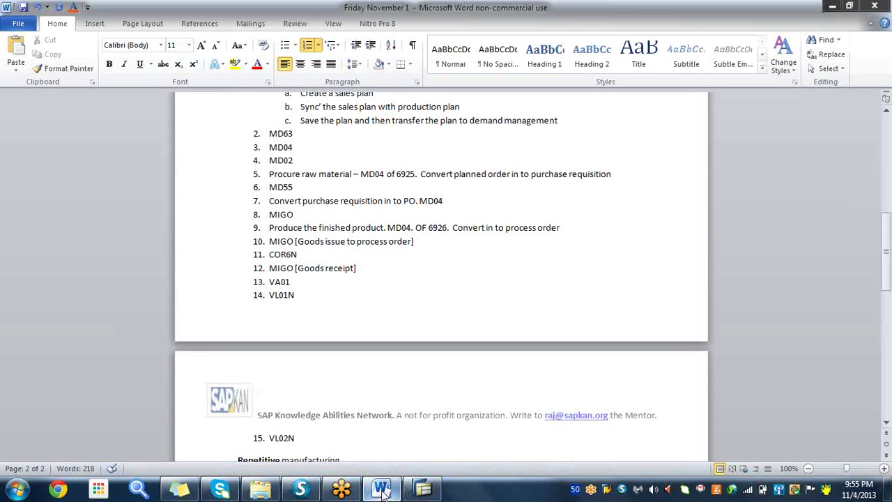